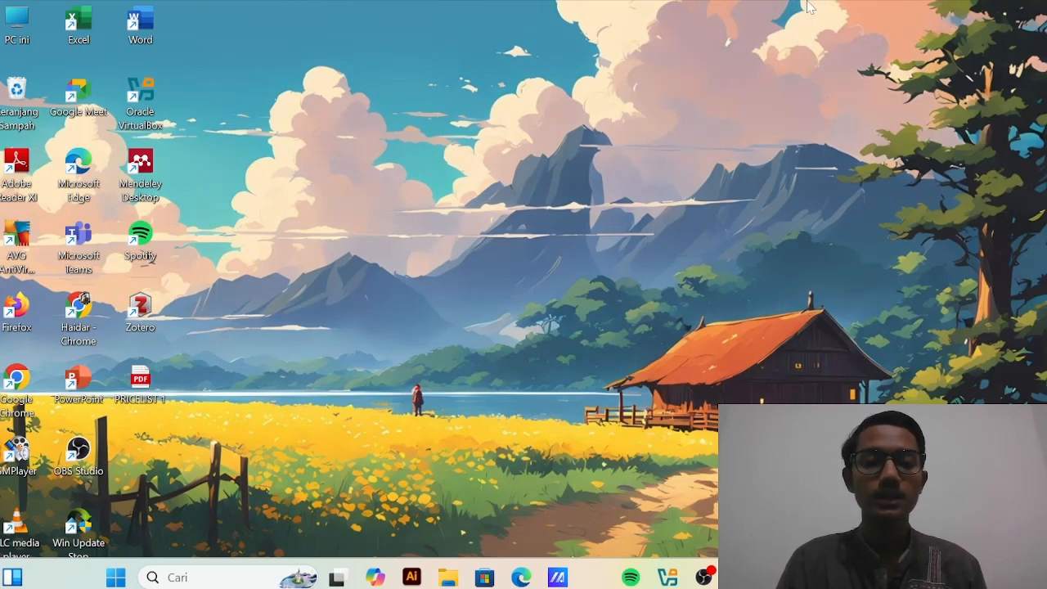
# - Start a new VirtualBox machine named 'Linux Lite' with its type set to Linux 64-bit
pyautogui.click(669, 579)
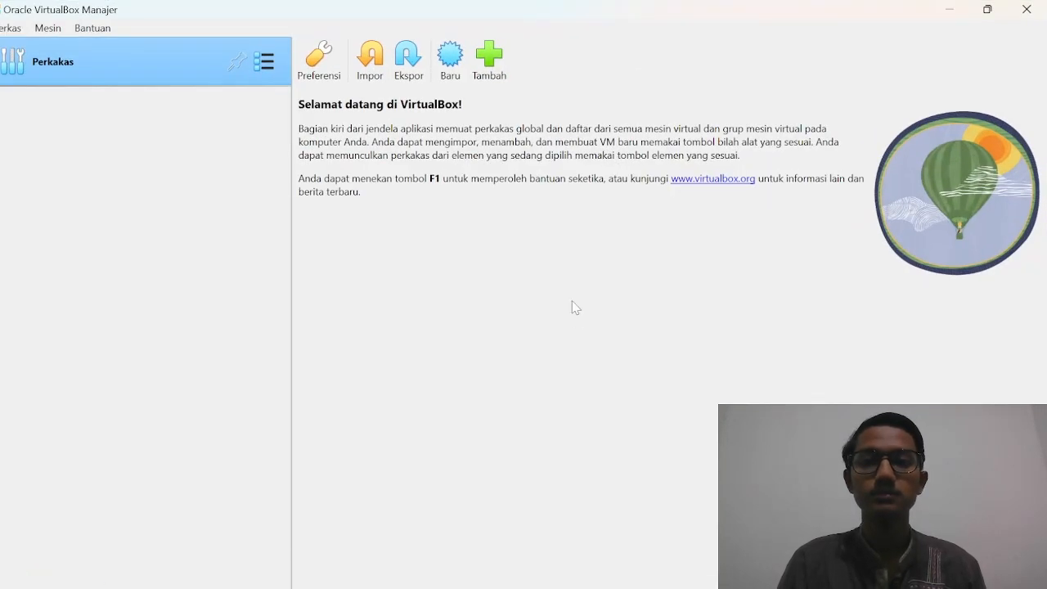
pyautogui.click(449, 66)
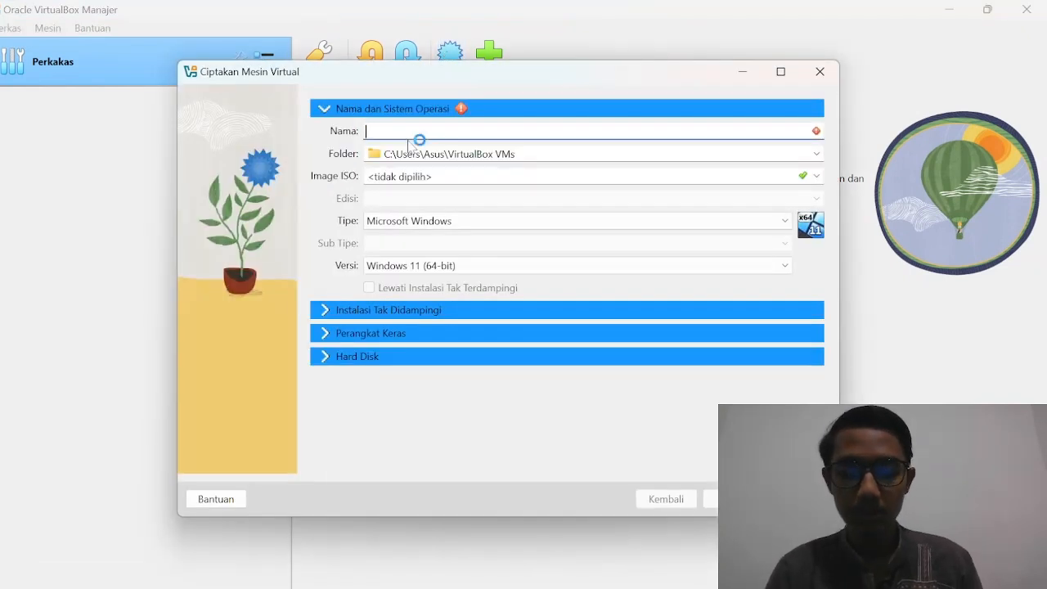
pyautogui.write('Linux ')
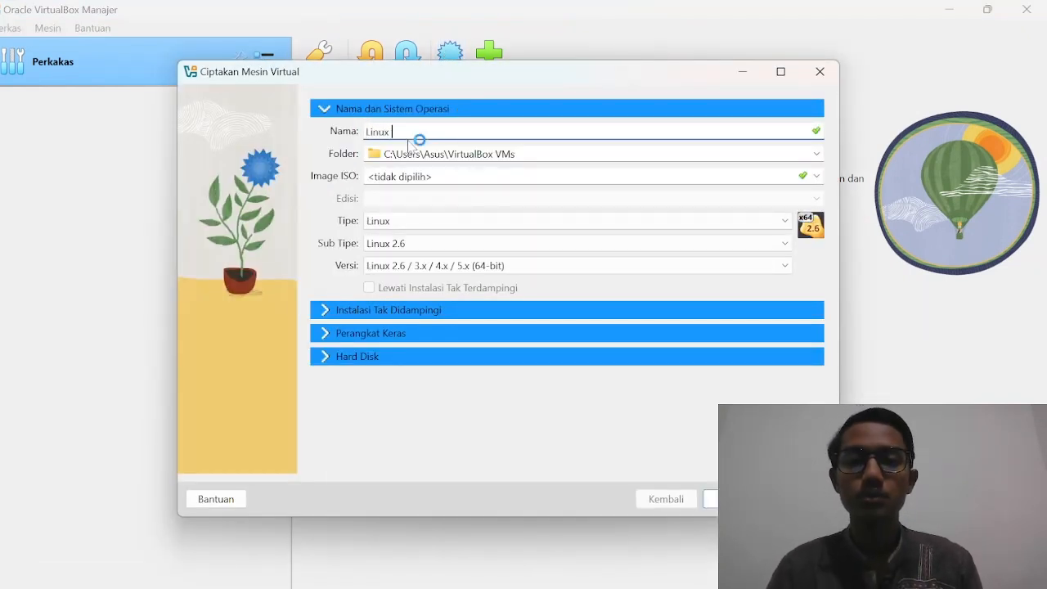
pyautogui.write('Lite')
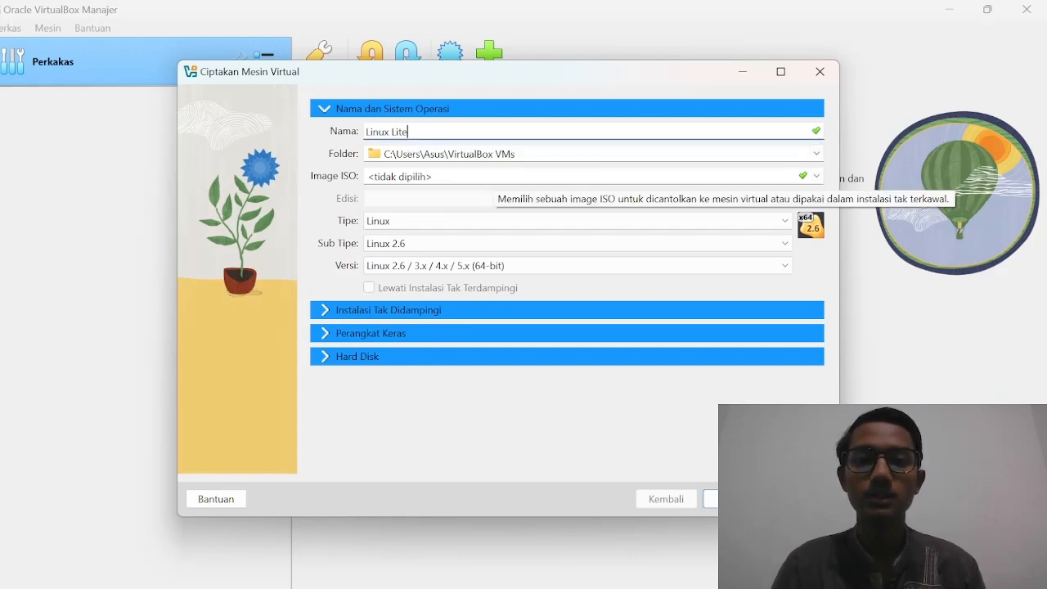
pyautogui.click(816, 177)
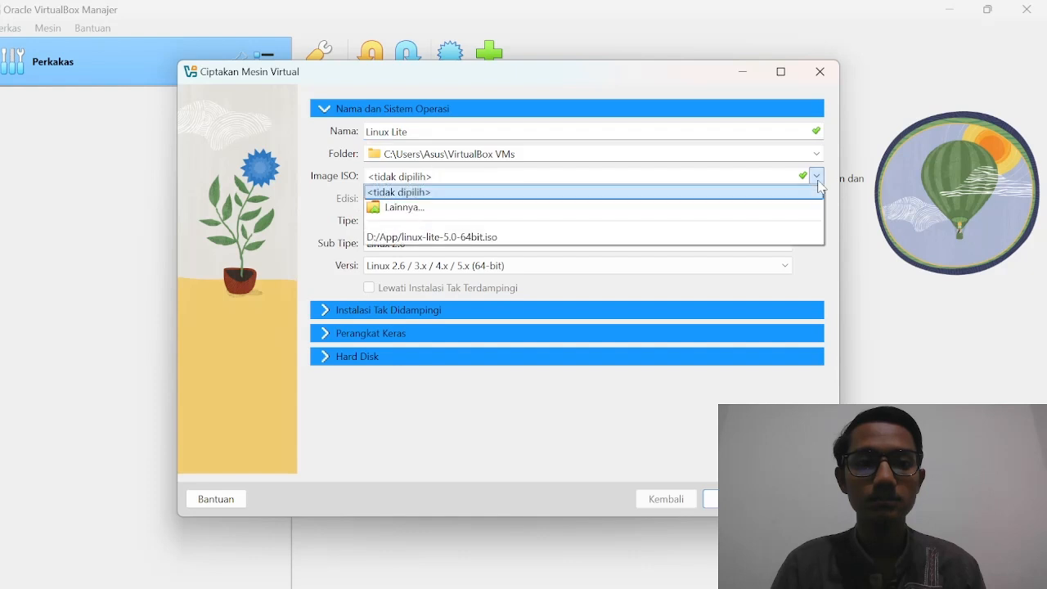
# - Attach D:\App\linux-lite-5.0-64bit.iso as the machine's ISO image
pyautogui.click(638, 208)
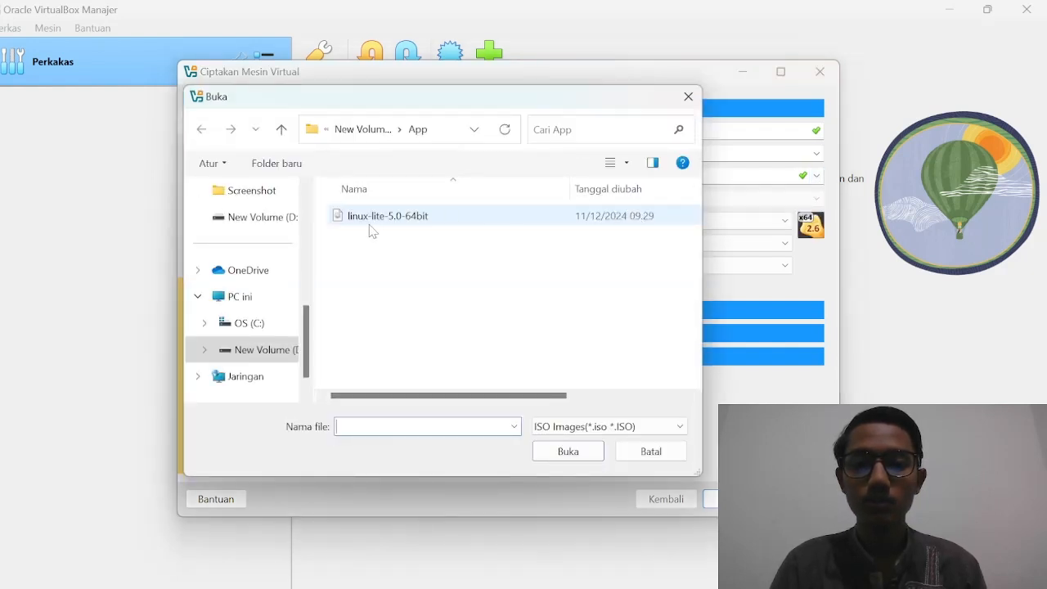
pyautogui.scroll(-1, 277, 315)
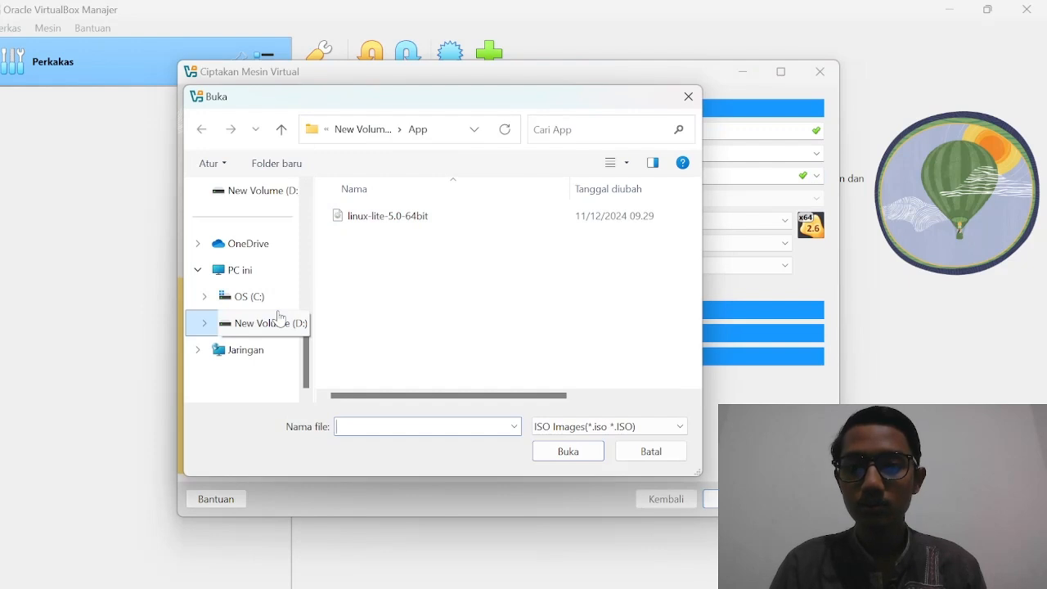
pyautogui.click(276, 323)
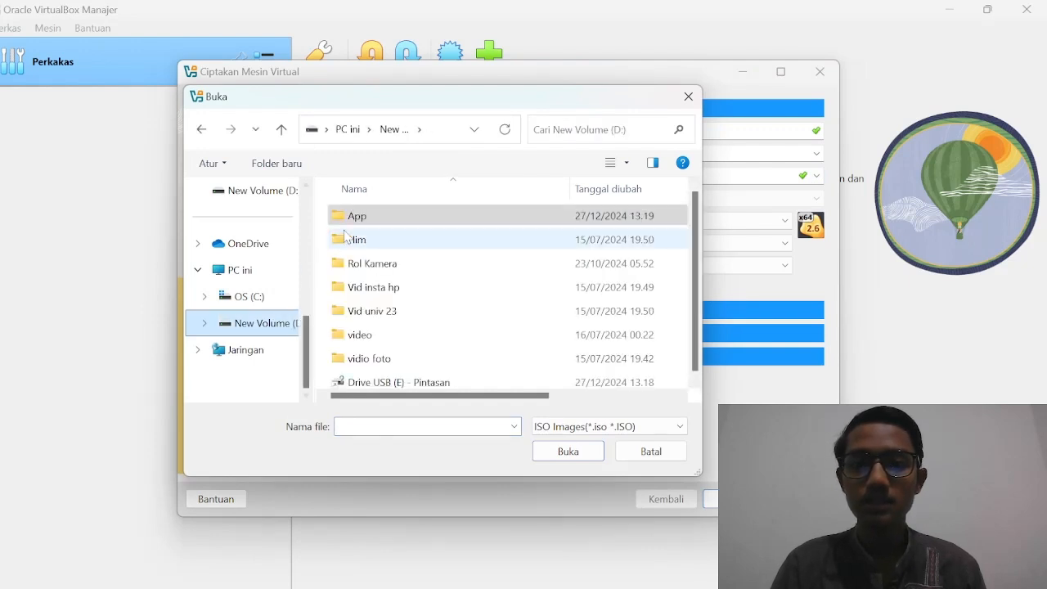
pyautogui.click(368, 219)
pyautogui.doubleClick(368, 219)
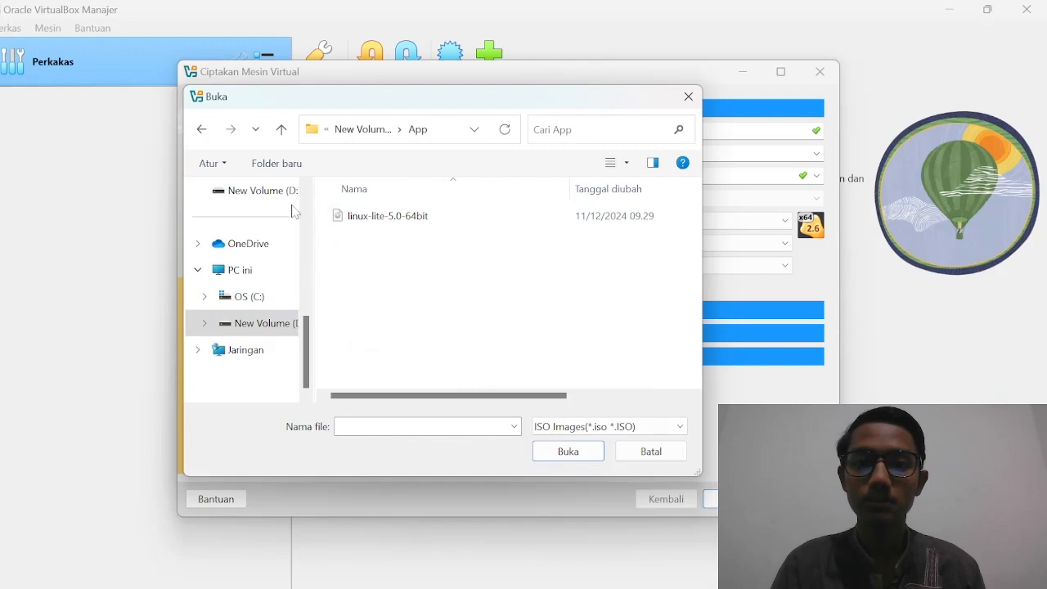
pyautogui.click(357, 221)
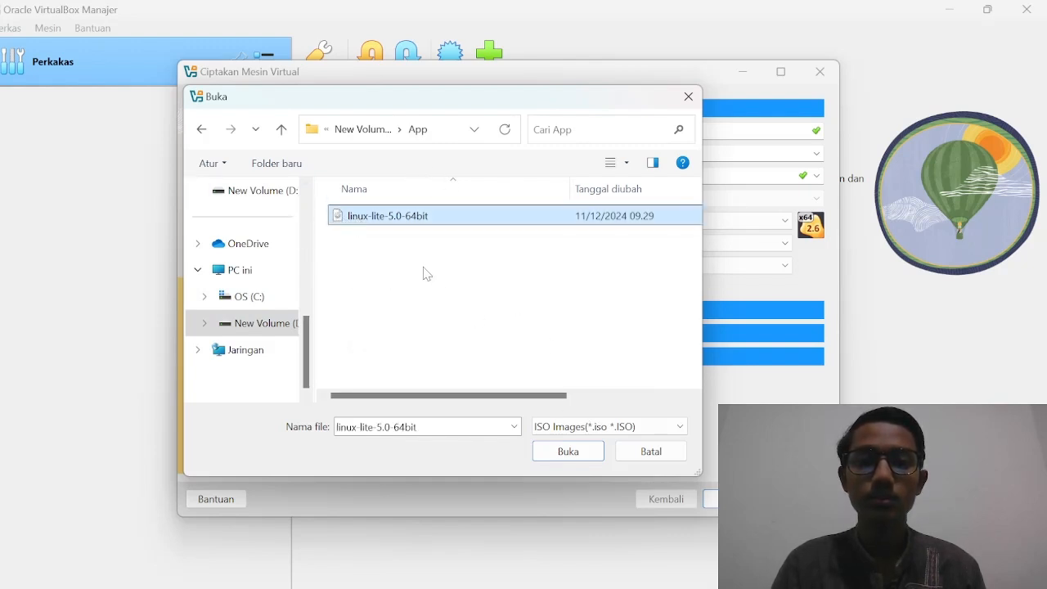
pyautogui.click(568, 453)
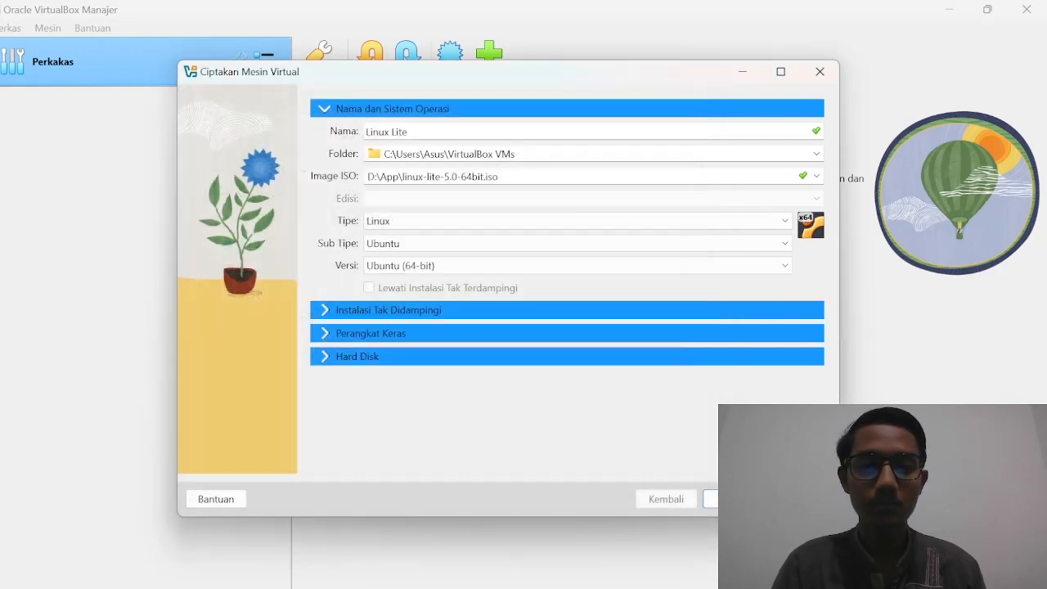
# - Set base memory to 3571 MB and processors to 2, then expand the Hard Disk section
pyautogui.click(324, 335)
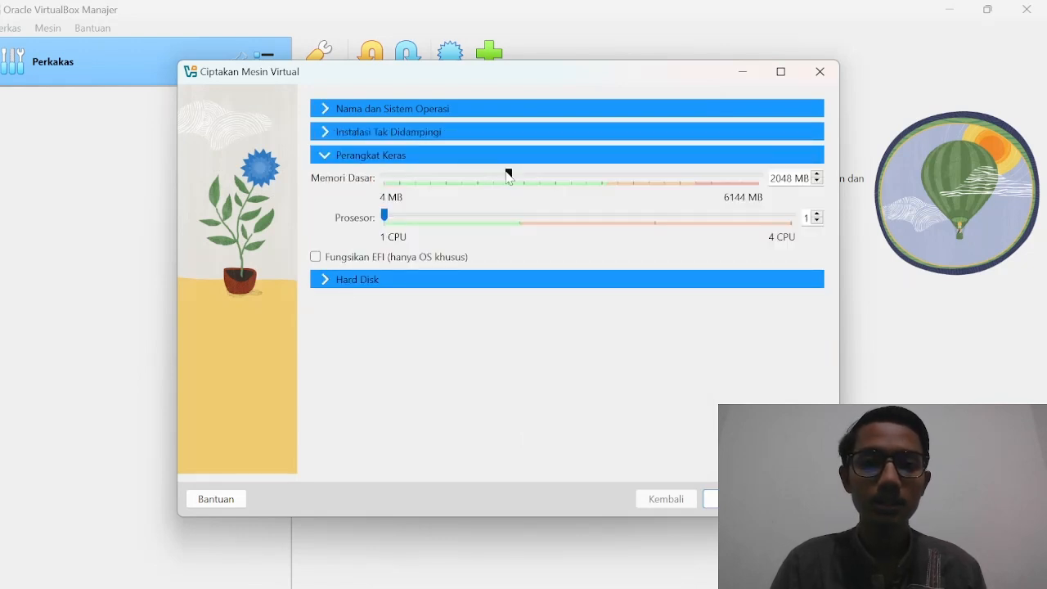
pyautogui.moveTo(508, 174); pyautogui.dragTo(602, 198)
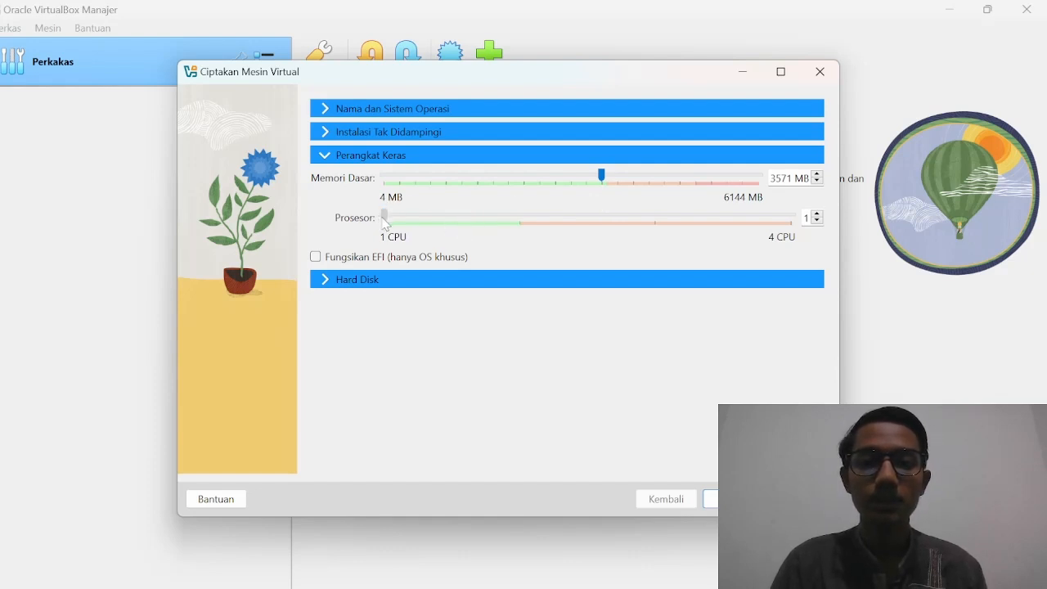
pyautogui.moveTo(384, 219); pyautogui.dragTo(532, 236)
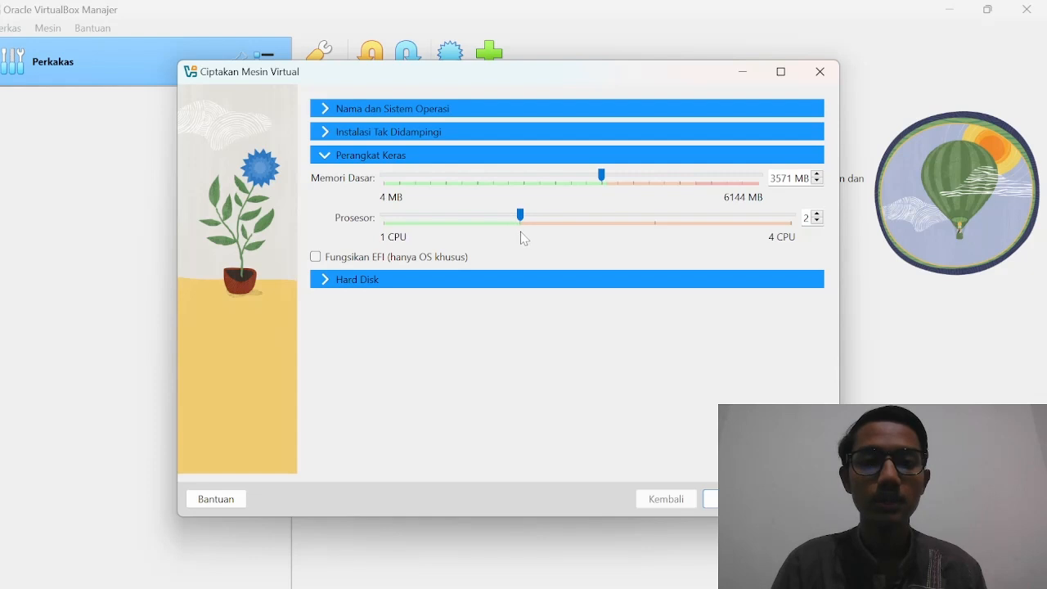
pyautogui.click(322, 281)
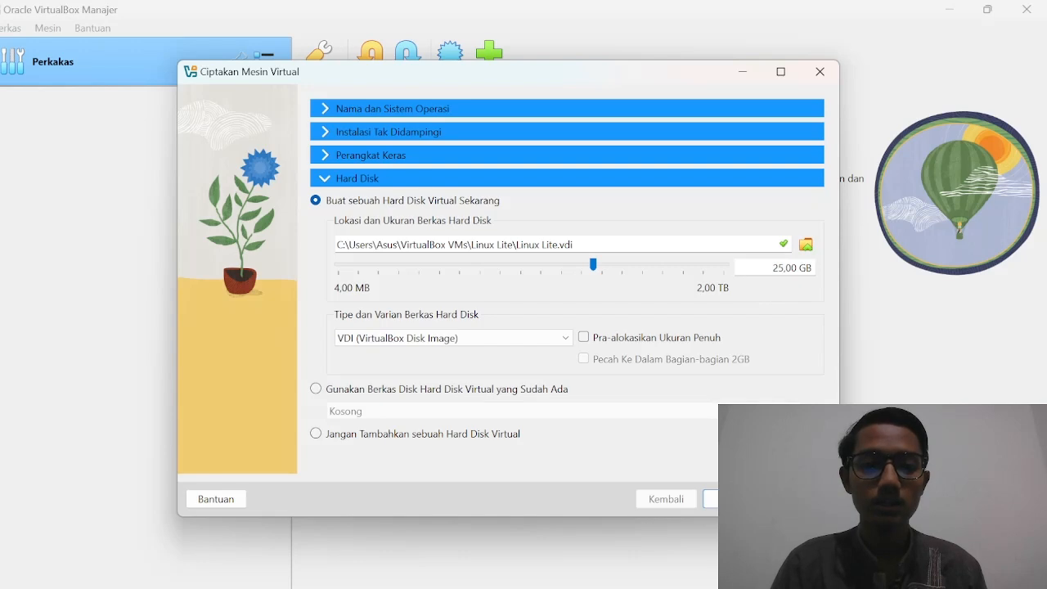
# - Finish creating the Linux Lite machine and start it from the Manager toolbar
pyautogui.click(709, 499)
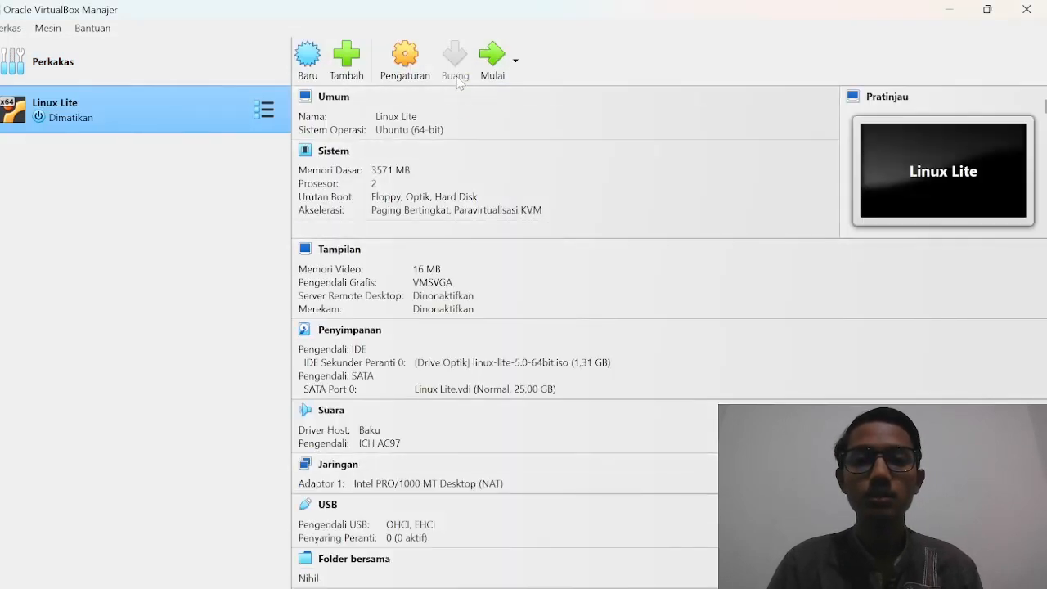
pyautogui.click(493, 57)
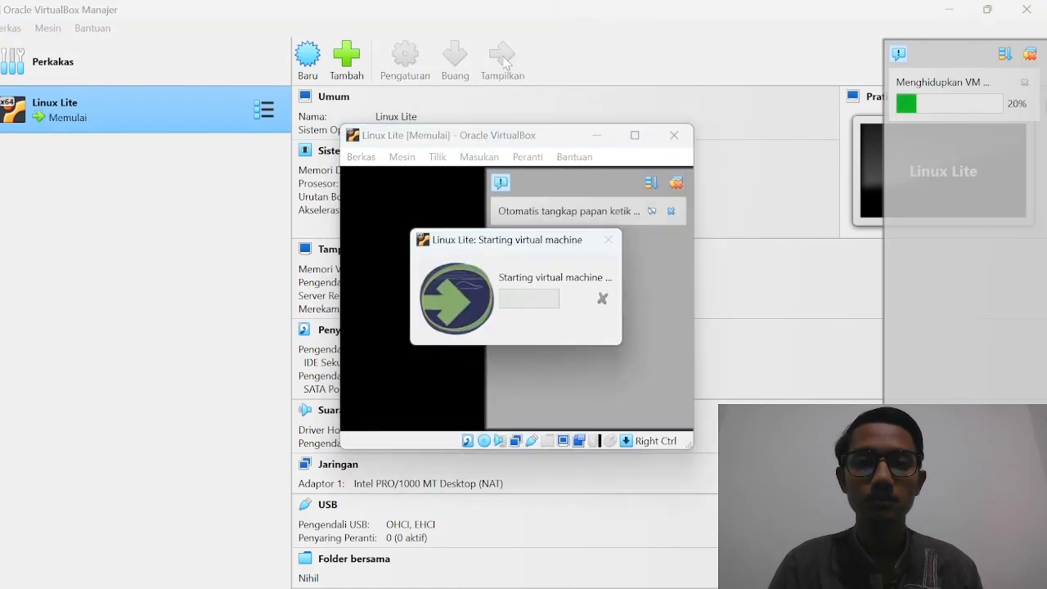
# - Dismiss the overlay and boot the 'Install Linux Lite now' menu entry
pyautogui.click(668, 180)
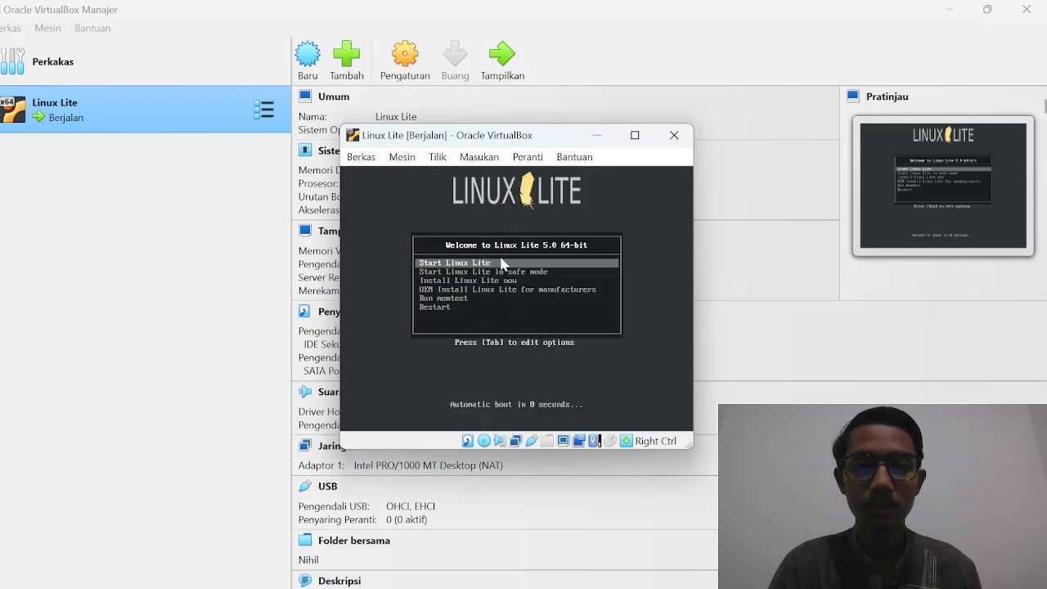
pyautogui.press('Down')
pyautogui.press('Down')
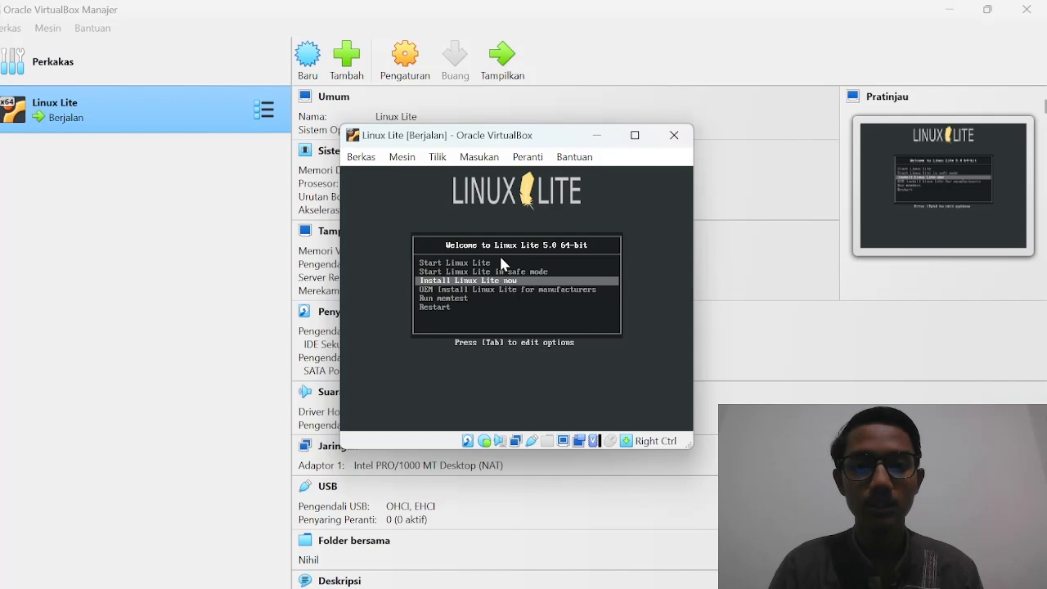
pyautogui.press('Return')
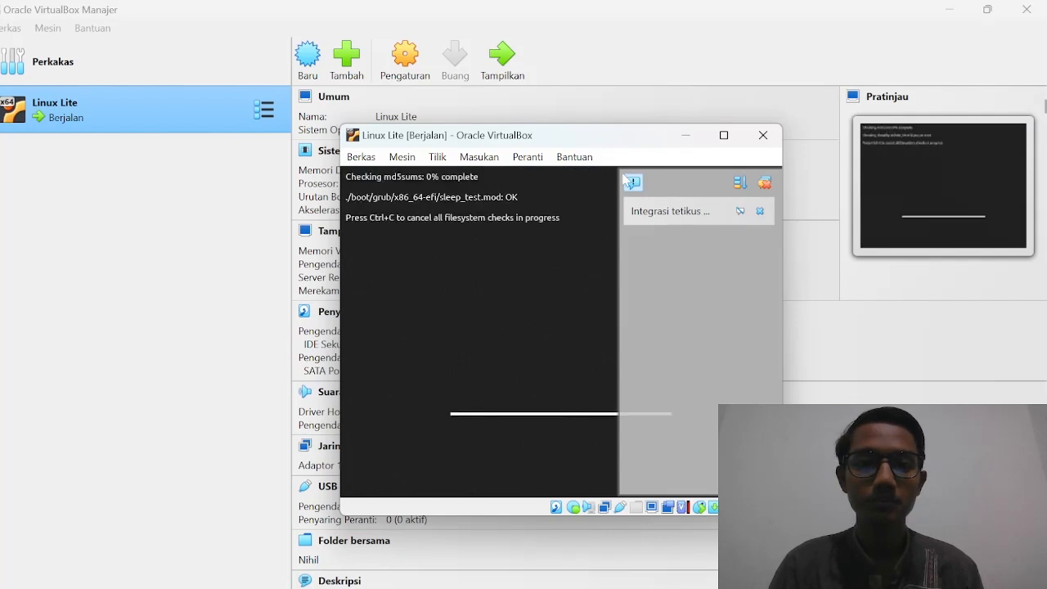
# - Close the VM's notification panel while the installer loads to its Welcome screen
pyautogui.click(765, 184)
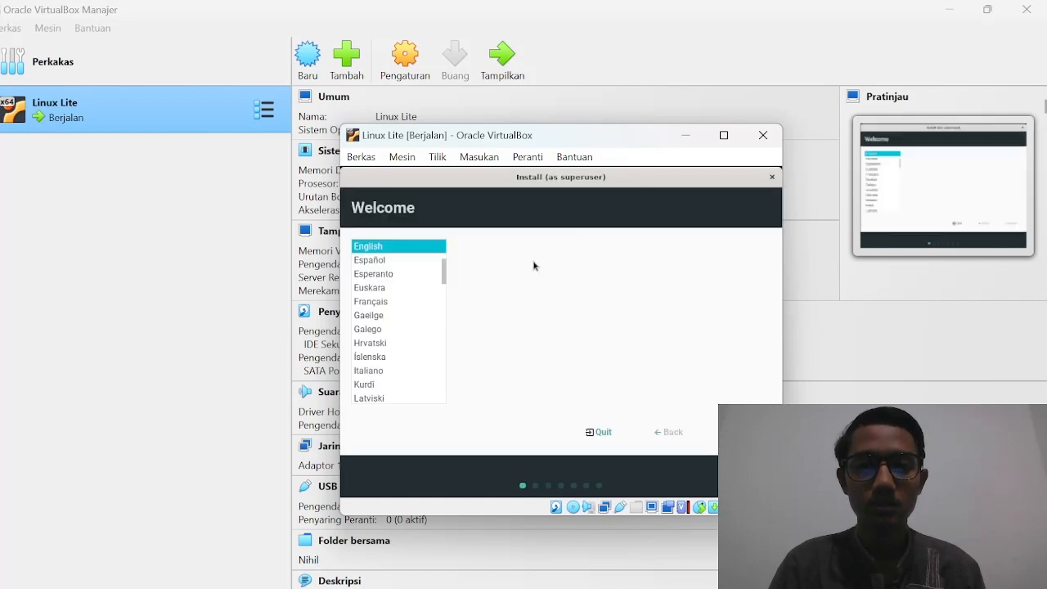
# - Scroll the installer's language list and select Bahasa Indonesia
pyautogui.moveTo(442, 277); pyautogui.dragTo(442, 239)
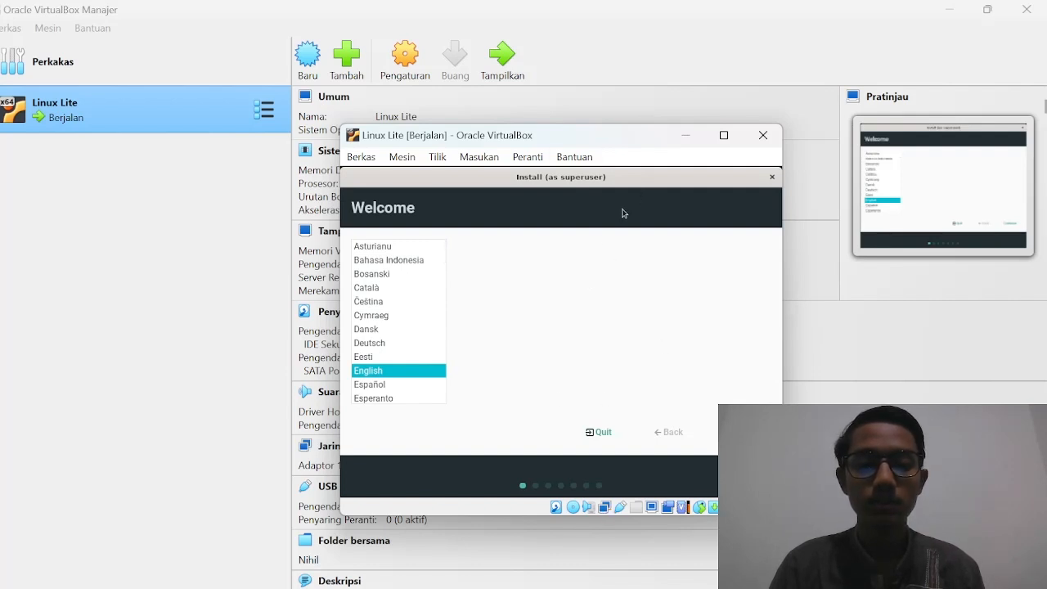
pyautogui.click(393, 262)
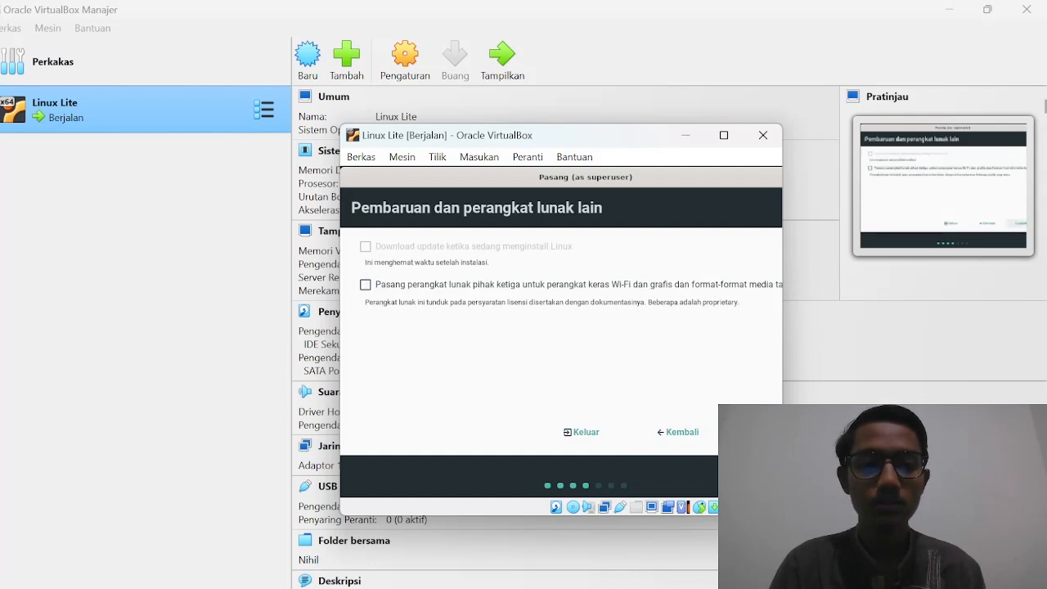
# - Choose 'Sesuatu yang lain' (Something else) as the installation type and continue
pyautogui.click(758, 432)
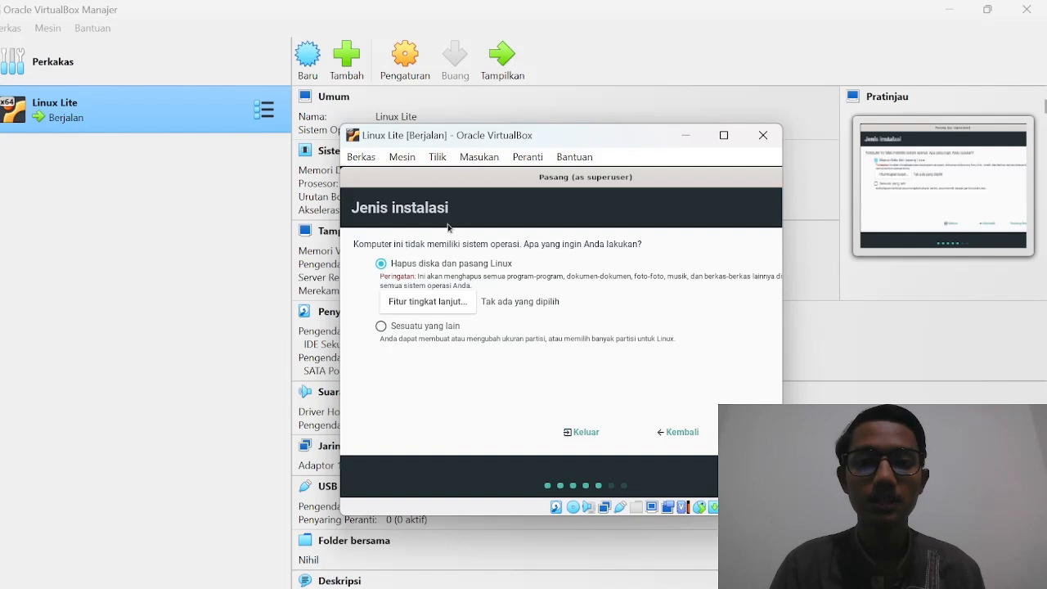
pyautogui.click(381, 327)
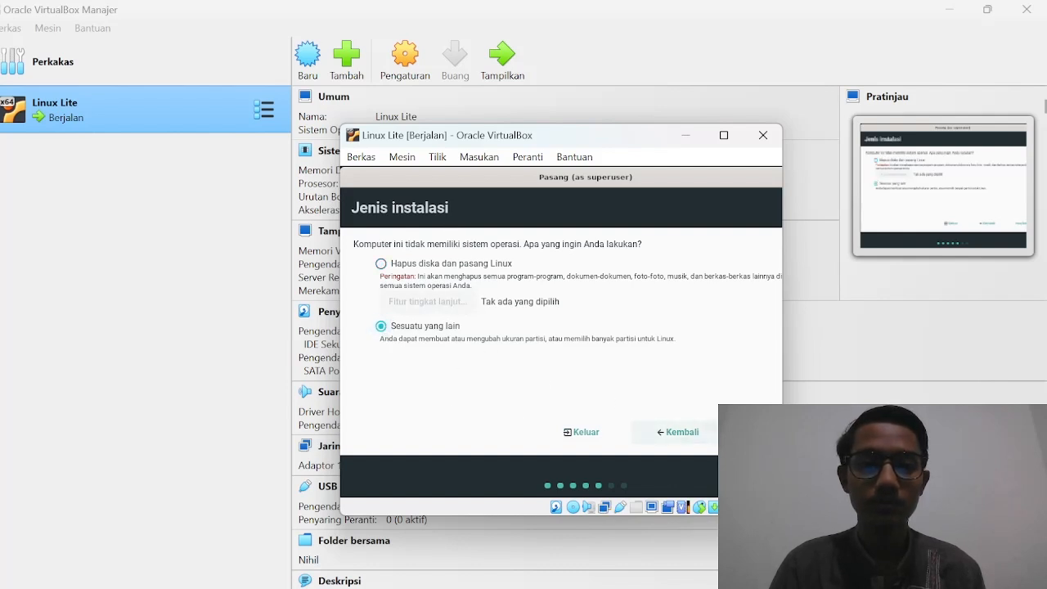
pyautogui.click(748, 431)
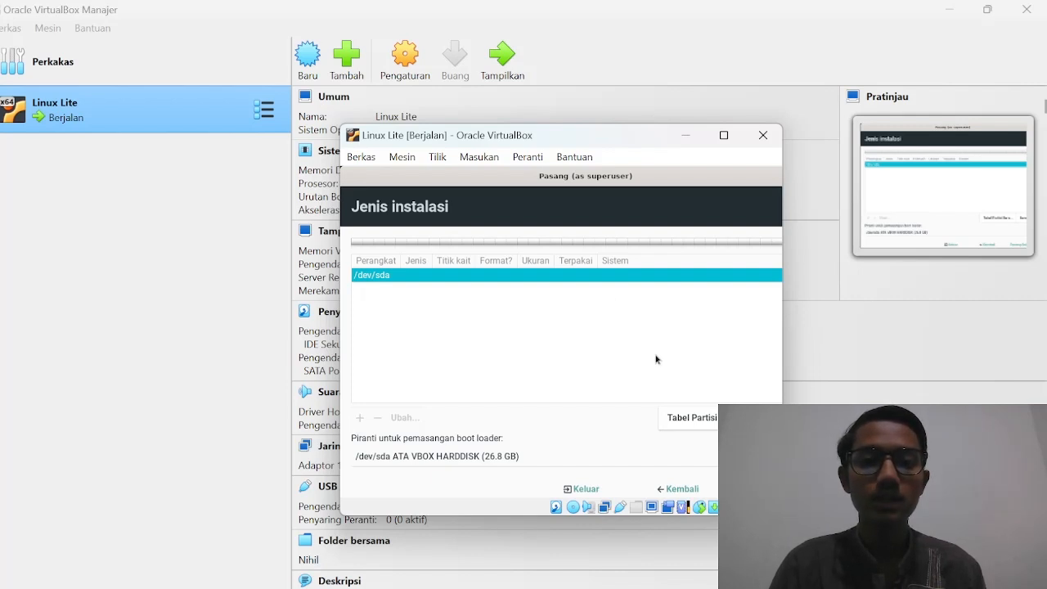
# - Create and confirm a new empty partition table on /dev/sda
pyautogui.click(695, 426)
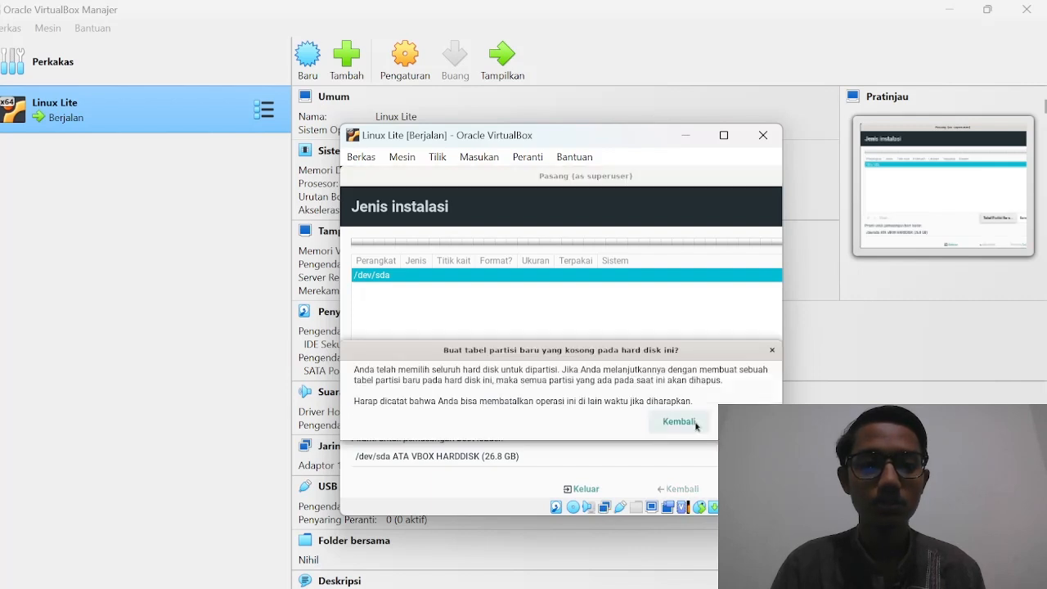
pyautogui.click(740, 421)
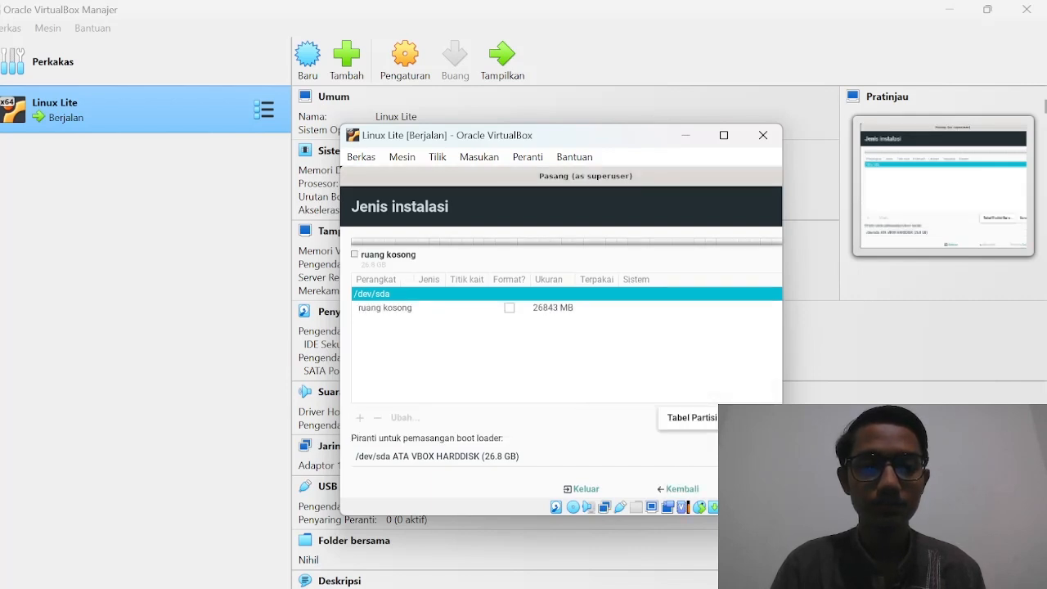
# - Create a 3999 MB primary Ext4 partition in the free space
pyautogui.click(406, 310)
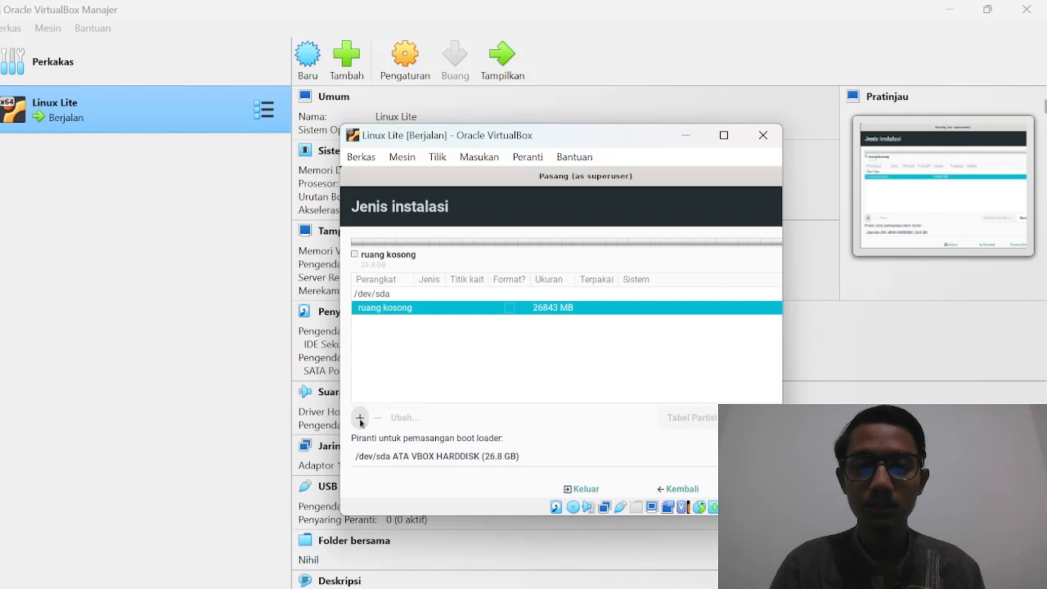
pyautogui.click(360, 419)
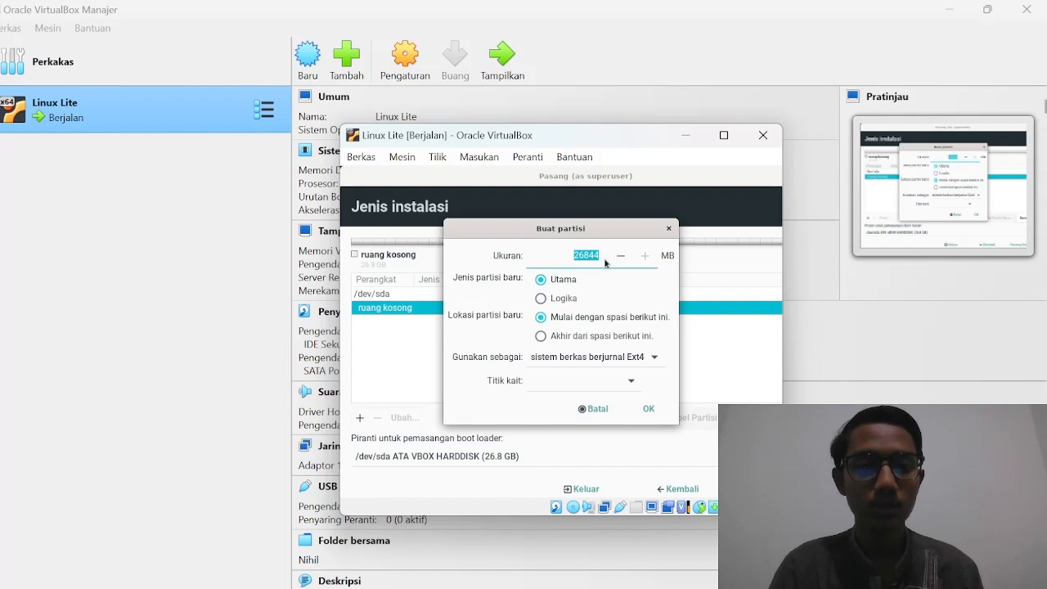
pyautogui.press('BackSpace')
pyautogui.write('39')
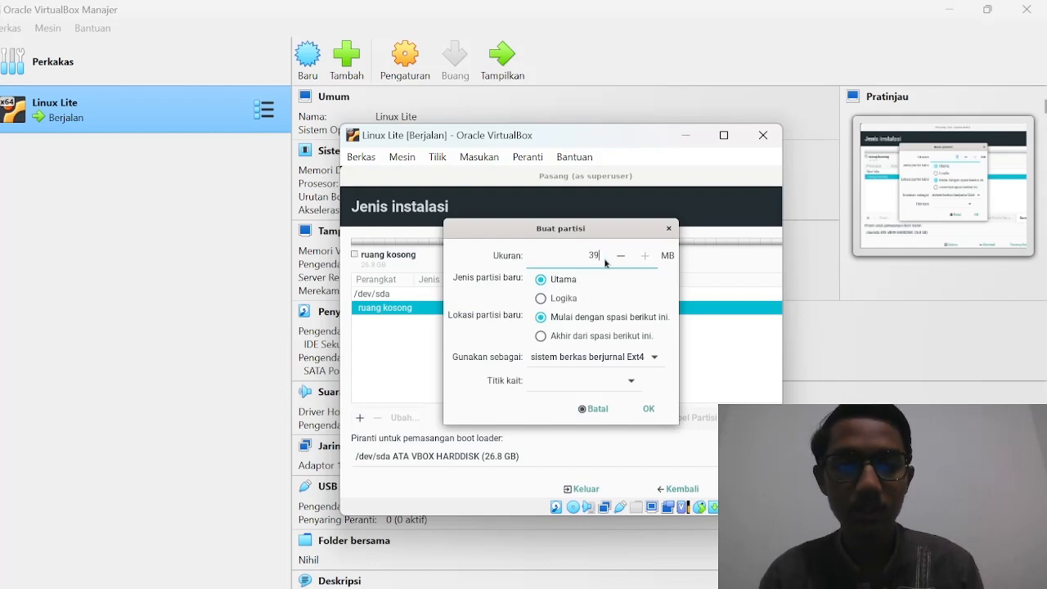
pyautogui.write('99')
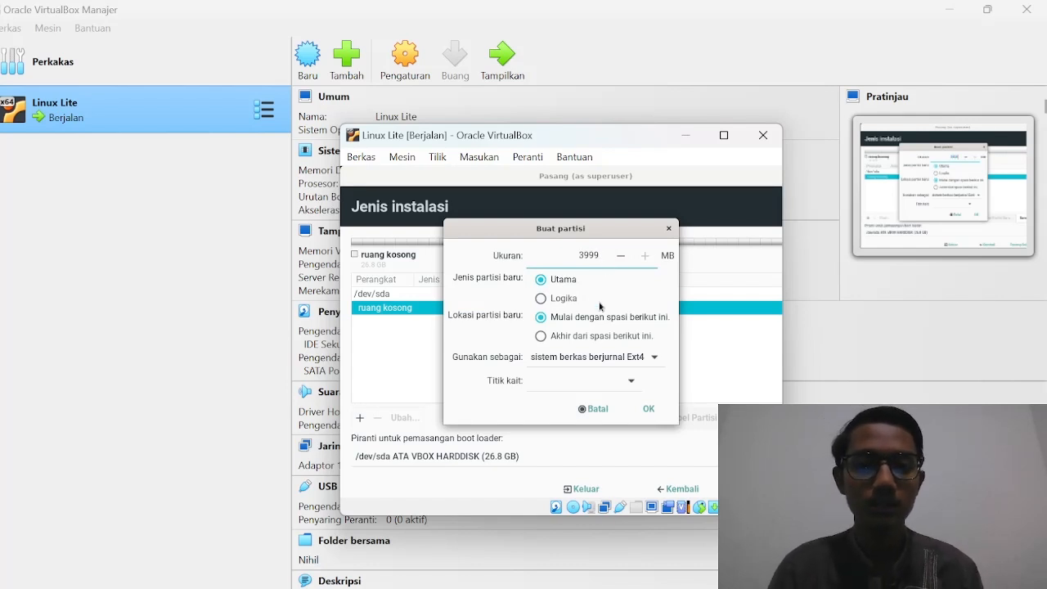
pyautogui.click(648, 409)
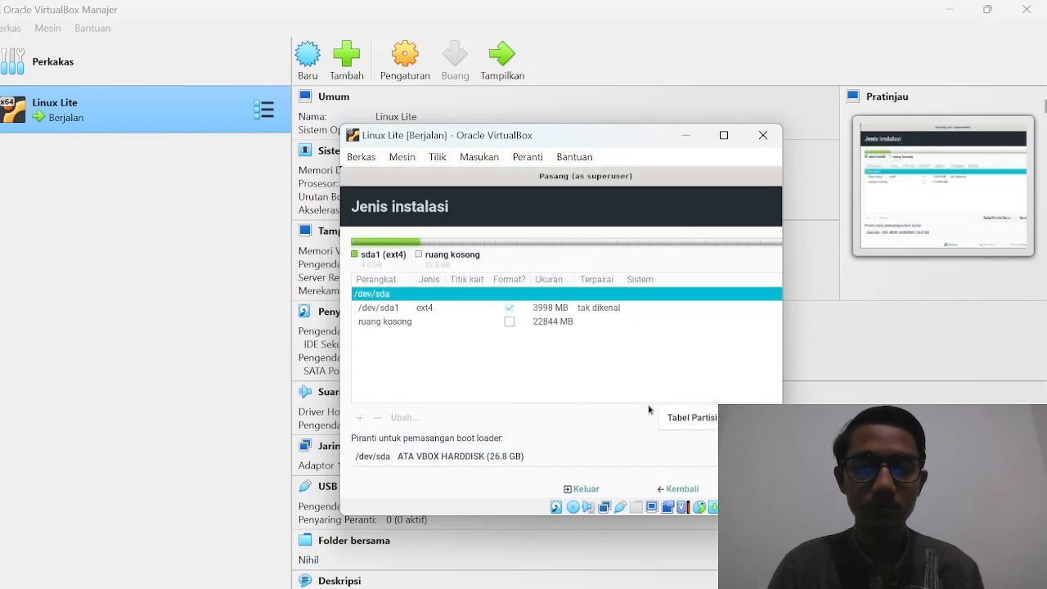
# - Create an 11422 MB primary partition in the free space, mounted at /
pyautogui.click(451, 325)
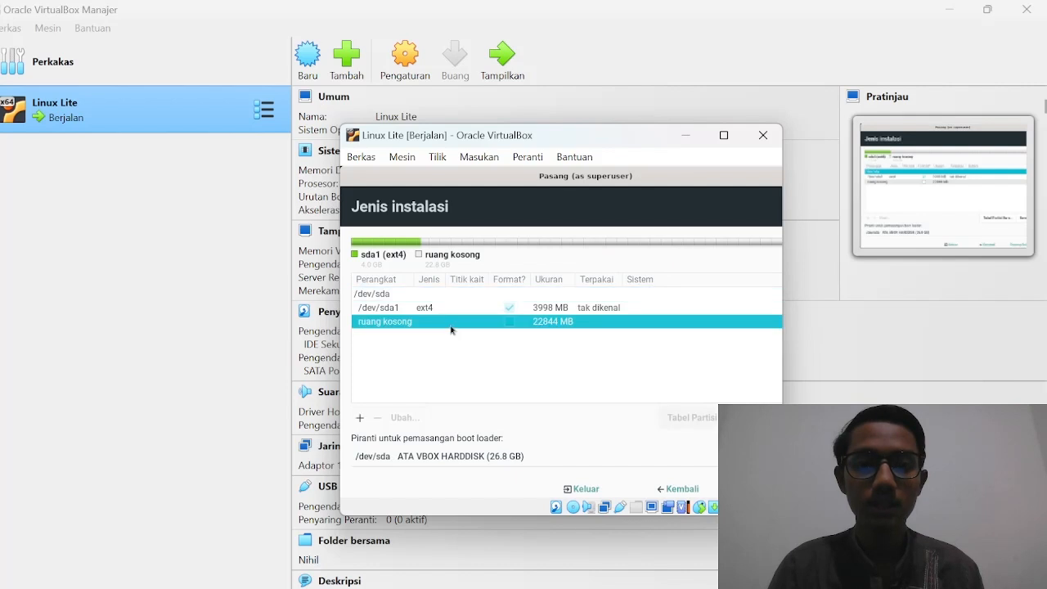
pyautogui.click(361, 420)
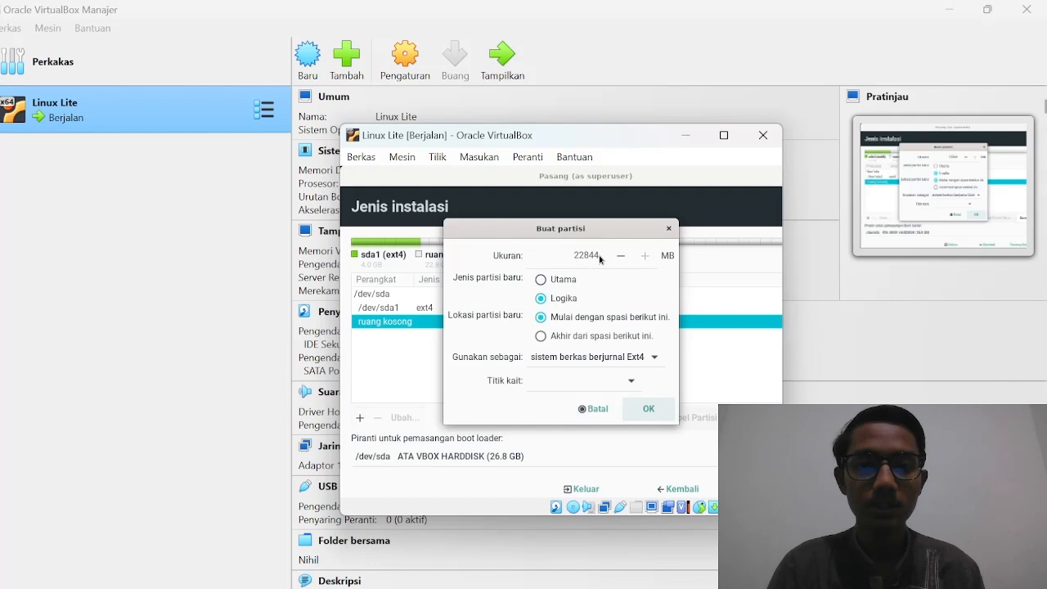
pyautogui.moveTo(578, 258); pyautogui.dragTo(621, 263)
pyautogui.press('BackSpace')
pyautogui.press('BackSpace')
pyautogui.write('11')
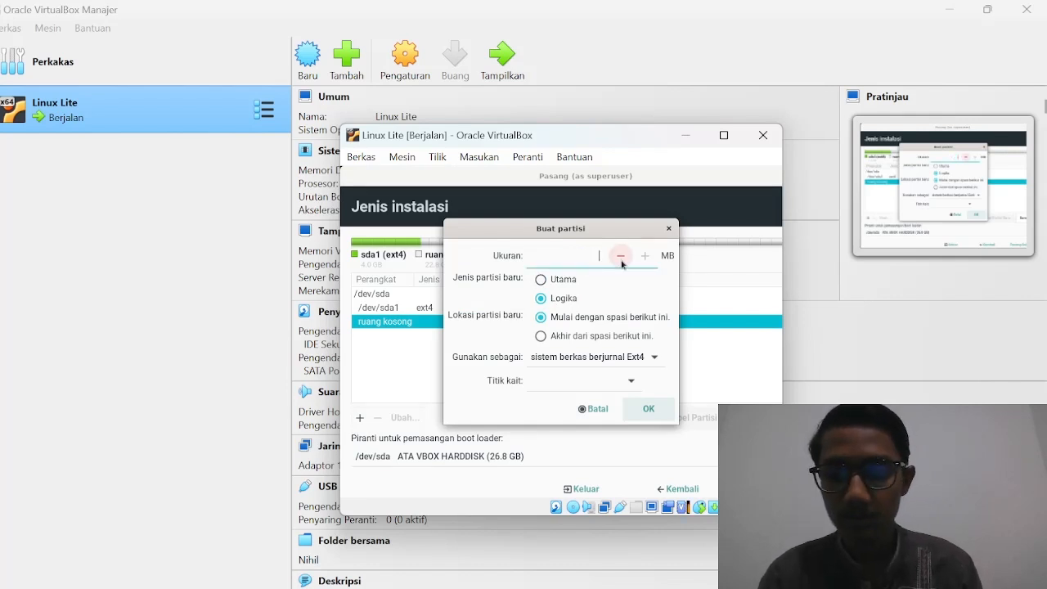
pyautogui.write('422')
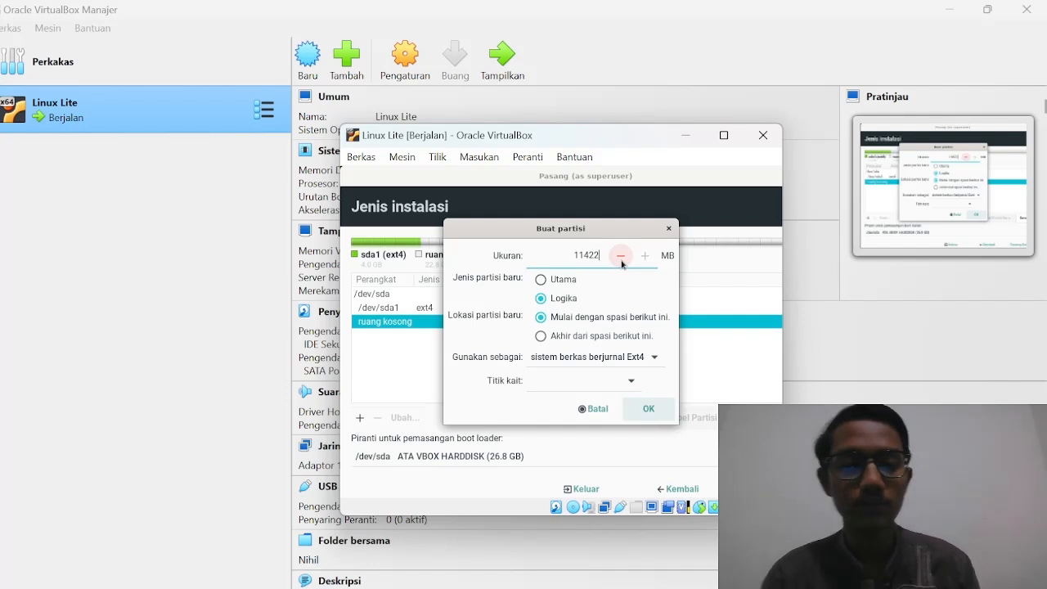
pyautogui.click(539, 281)
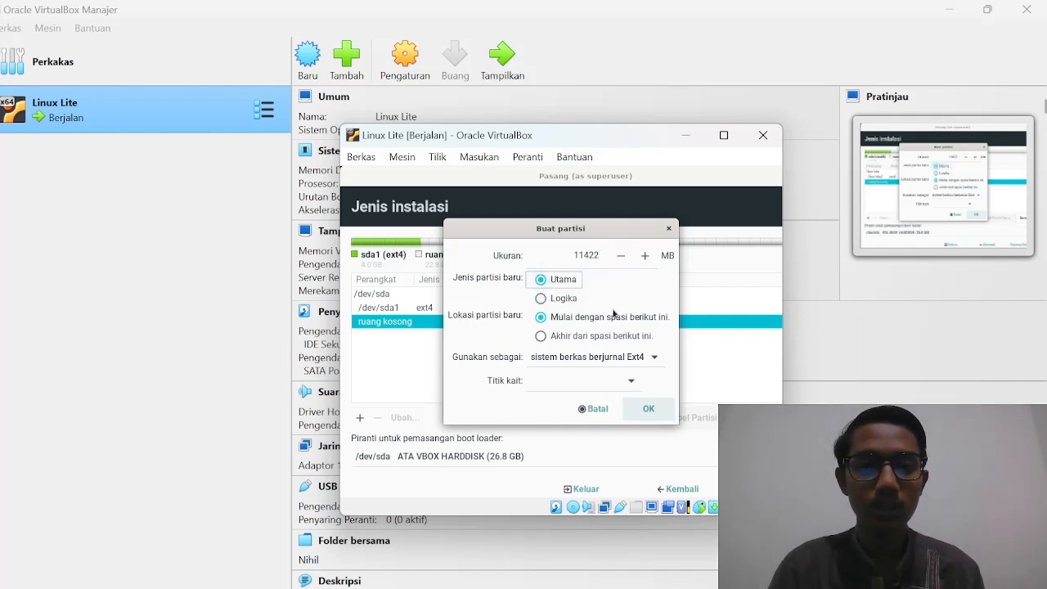
pyautogui.click(630, 386)
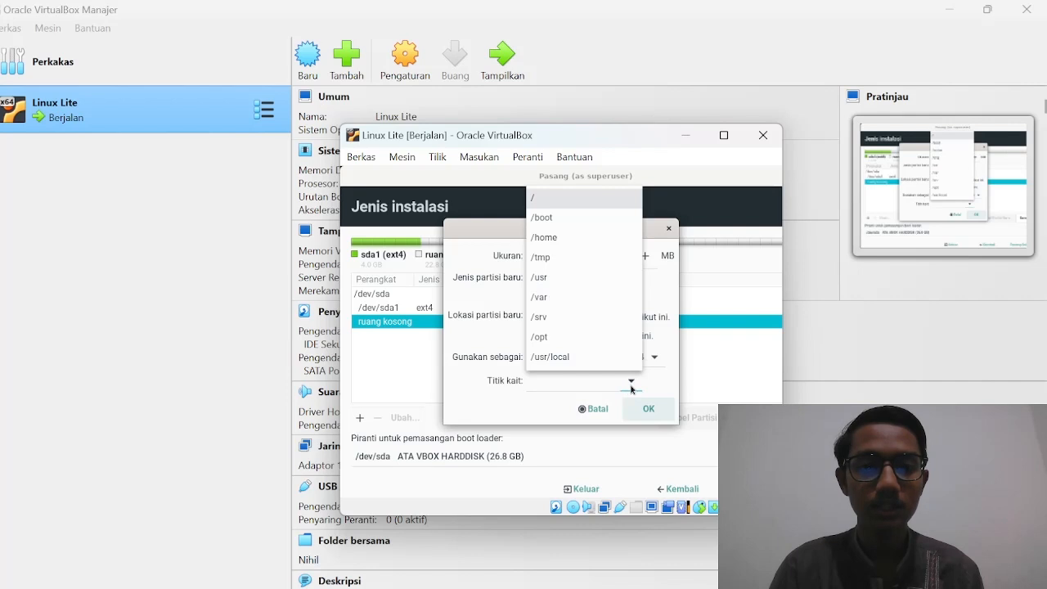
pyautogui.click(593, 199)
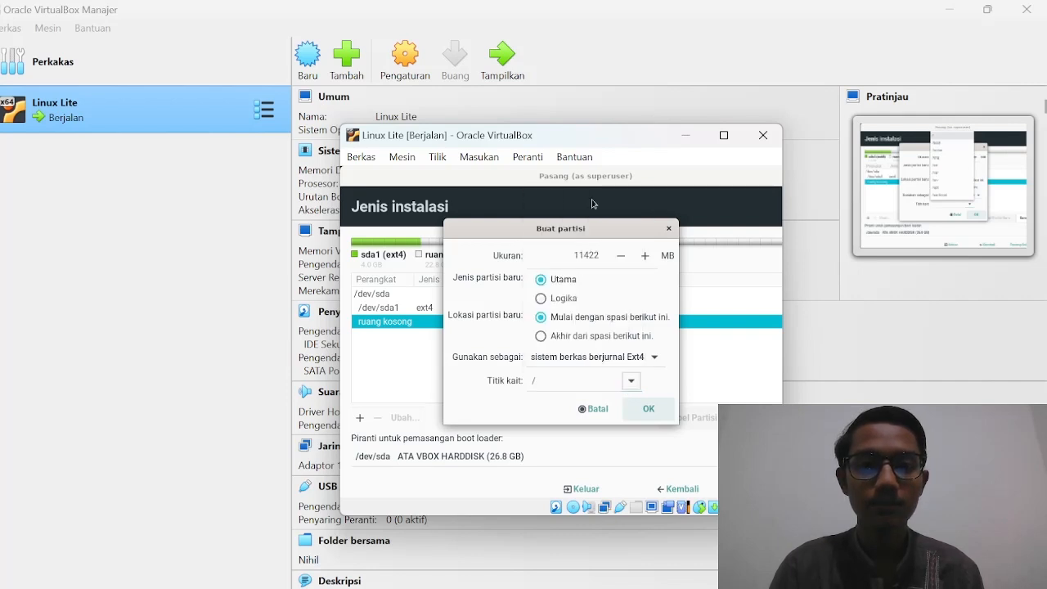
pyautogui.click(648, 410)
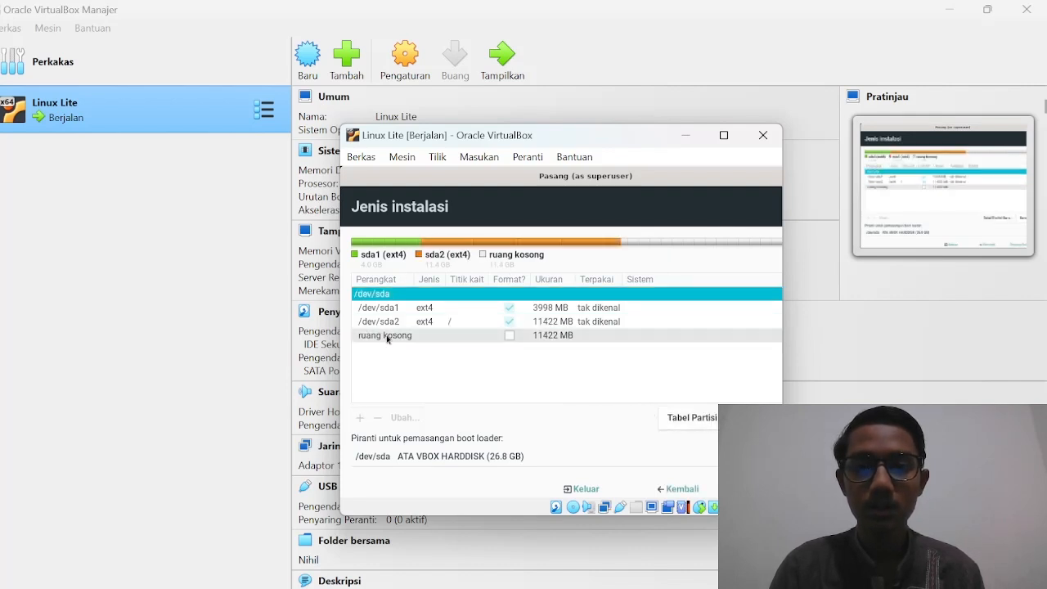
# - Turn the remaining free space into a primary partition mounted at /home
pyautogui.click(387, 338)
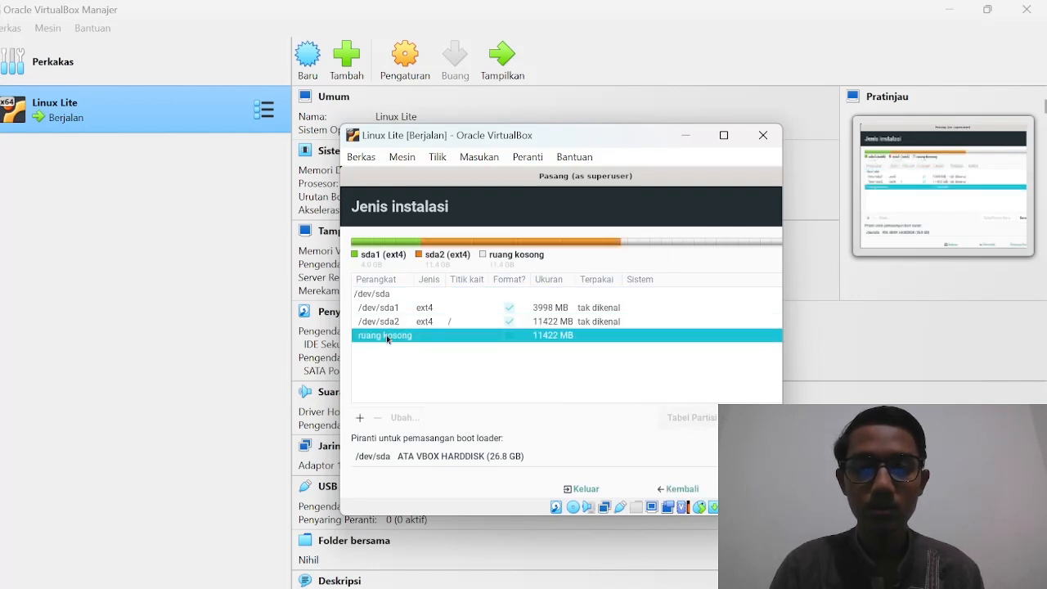
pyautogui.click(361, 418)
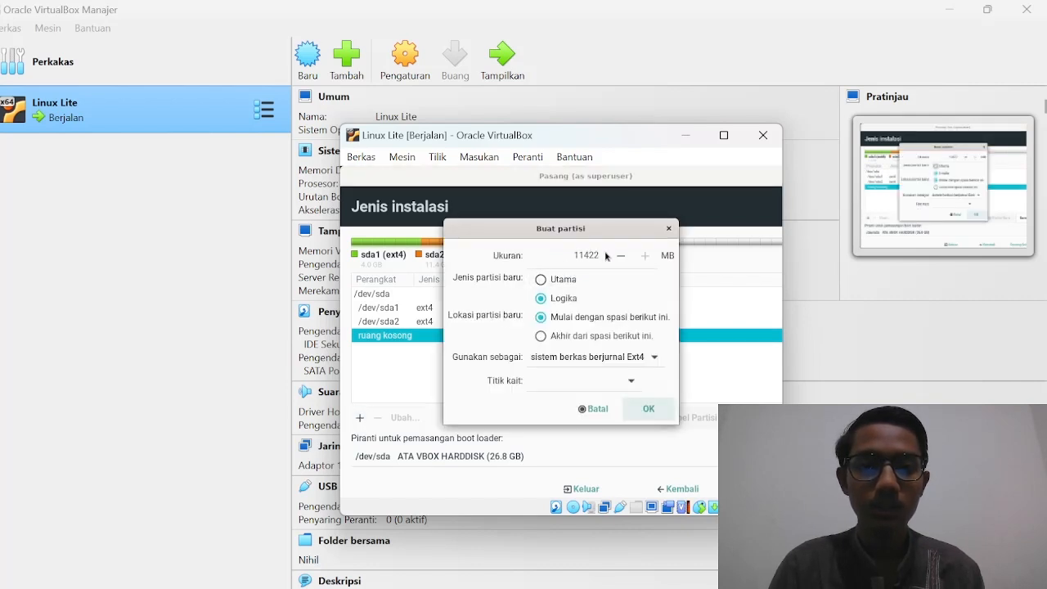
pyautogui.click(540, 280)
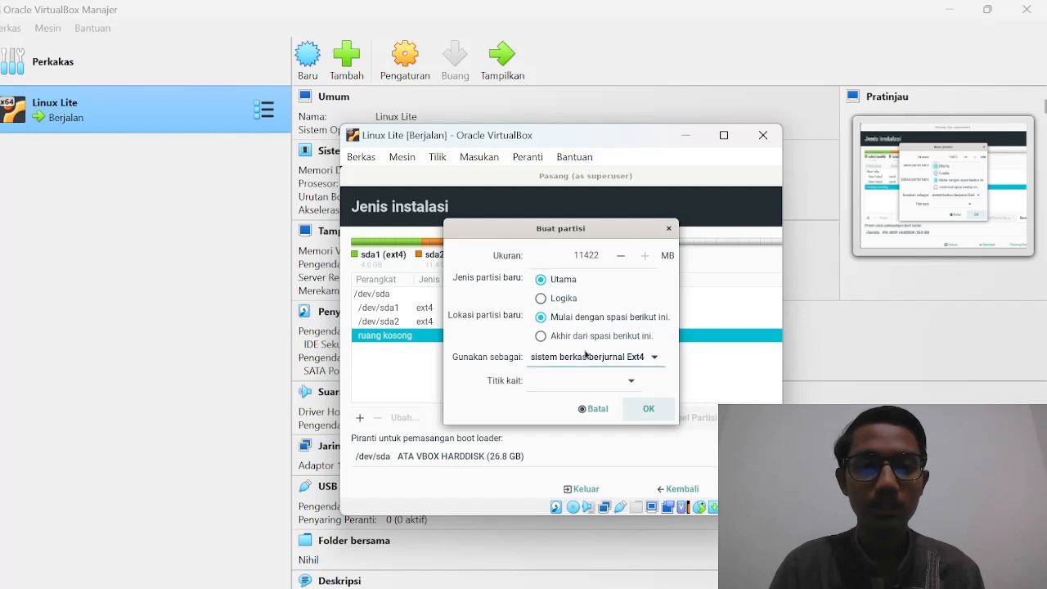
pyautogui.click(632, 383)
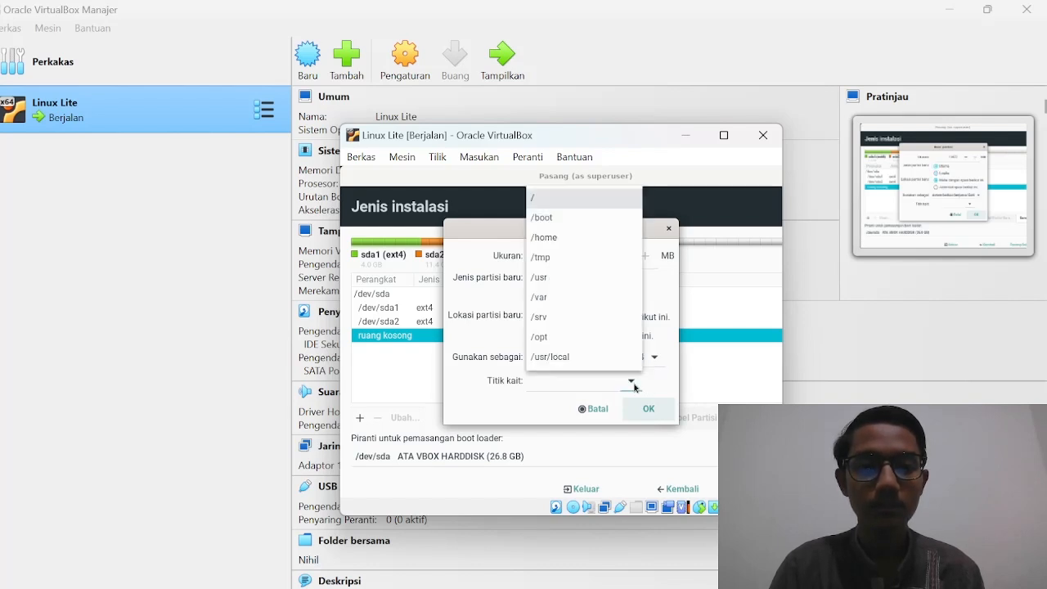
pyautogui.click(590, 237)
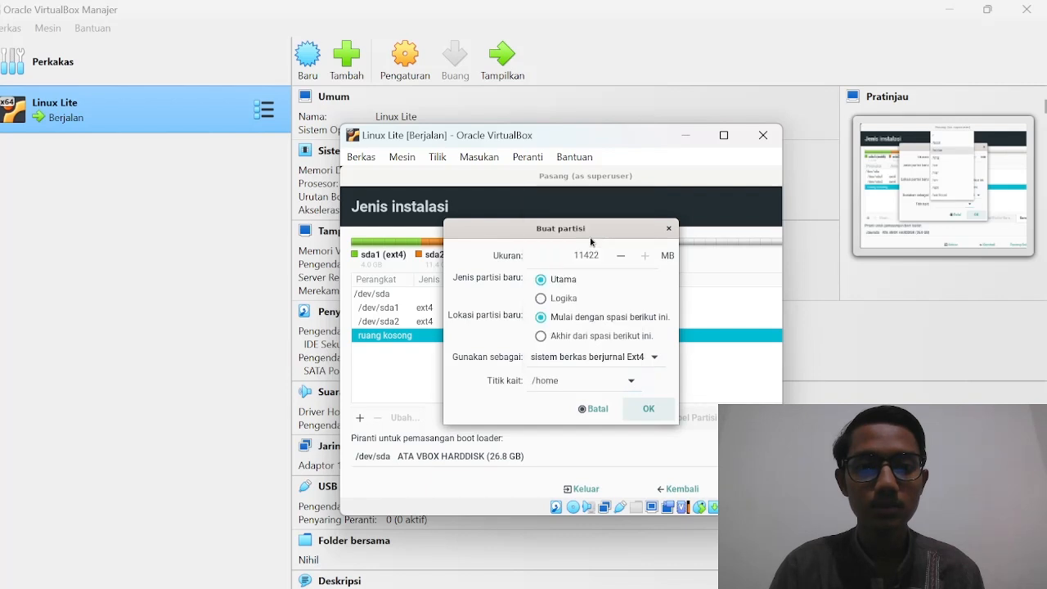
pyautogui.click(650, 410)
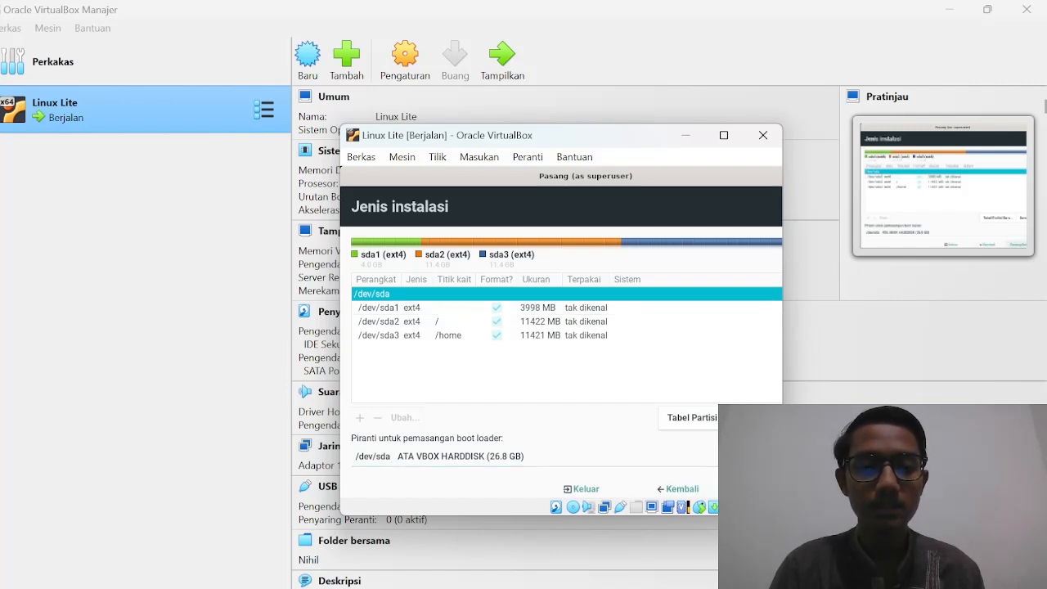
# - Start the install, accept the missing sda1 mount point warning, and write the partition changes
pyautogui.click(760, 489)
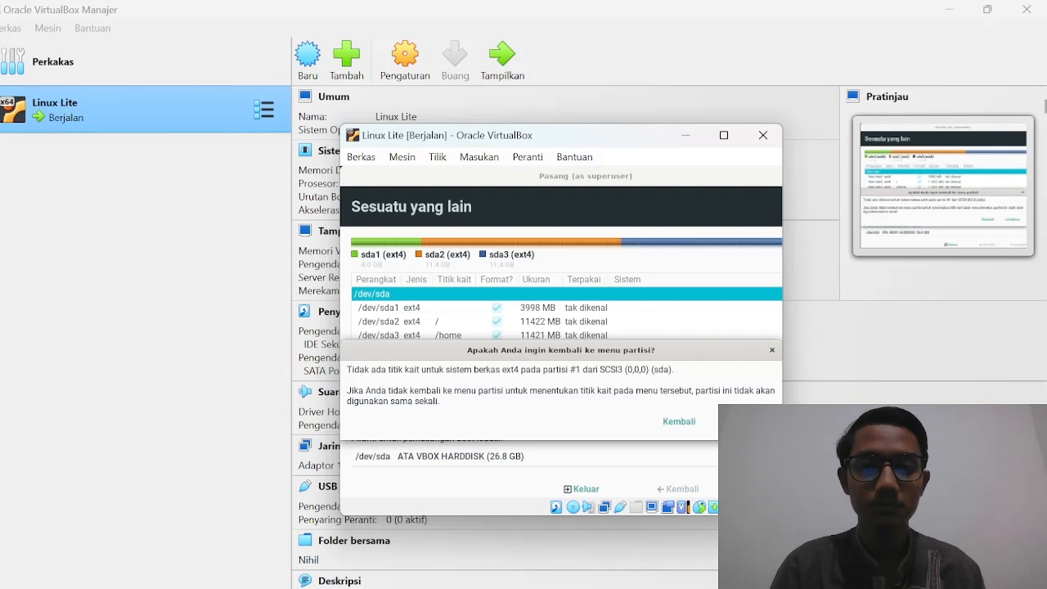
pyautogui.click(744, 421)
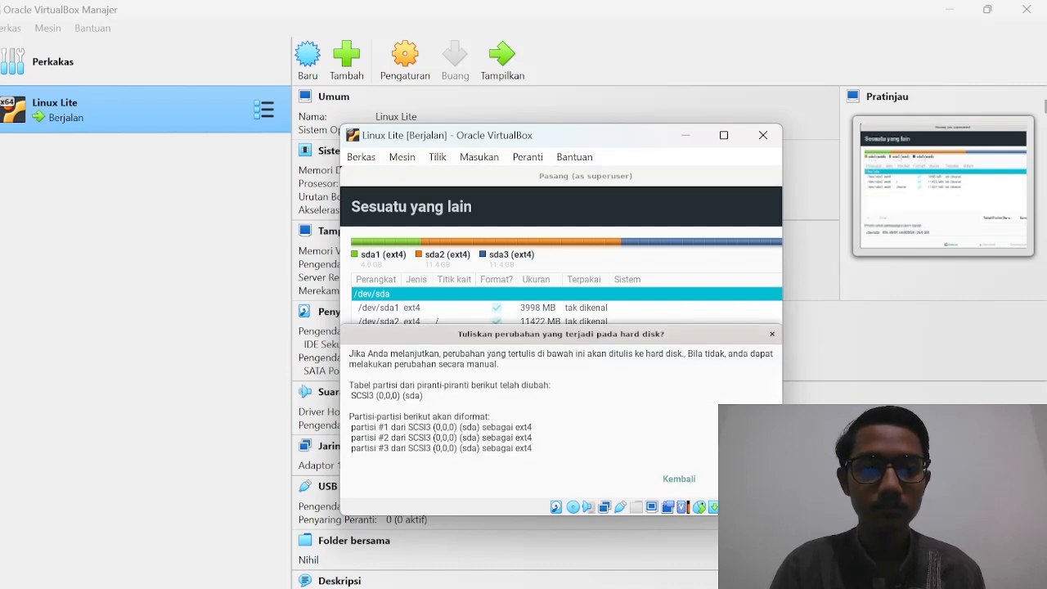
pyautogui.click(744, 479)
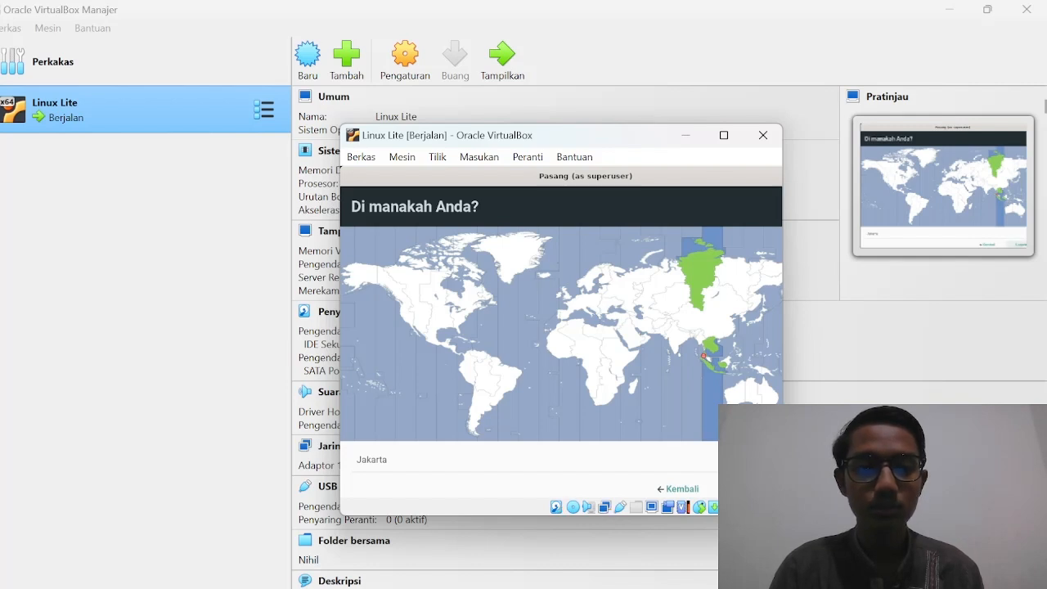
# - Keep Jakarta as the time zone and continue to the next installer page
pyautogui.click(757, 489)
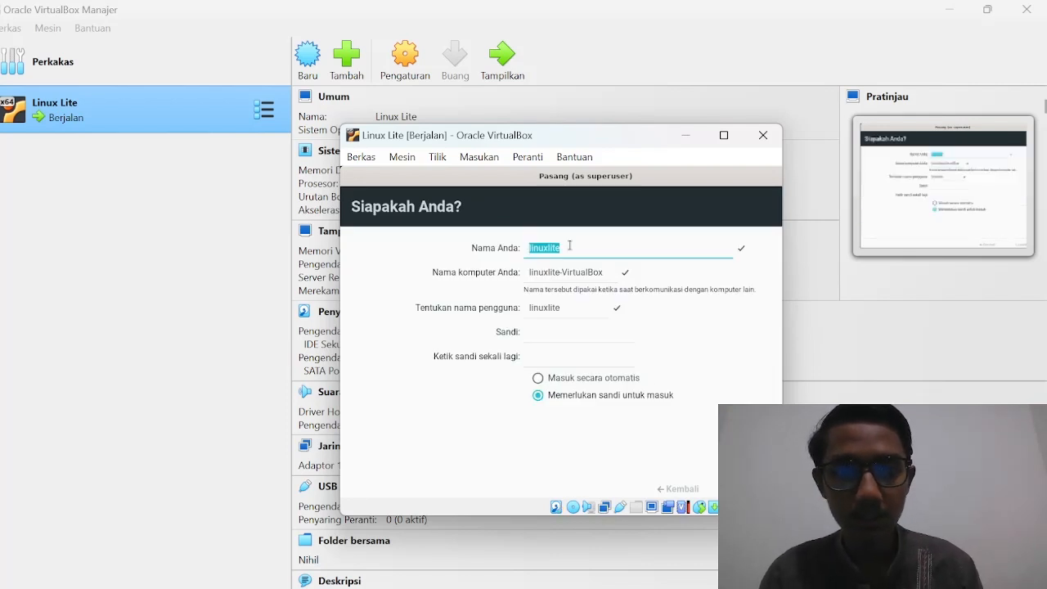
# - Replace the default full name, enter the account password twice, and begin installing
pyautogui.press('BackSpace')
pyautogui.write('Dani')
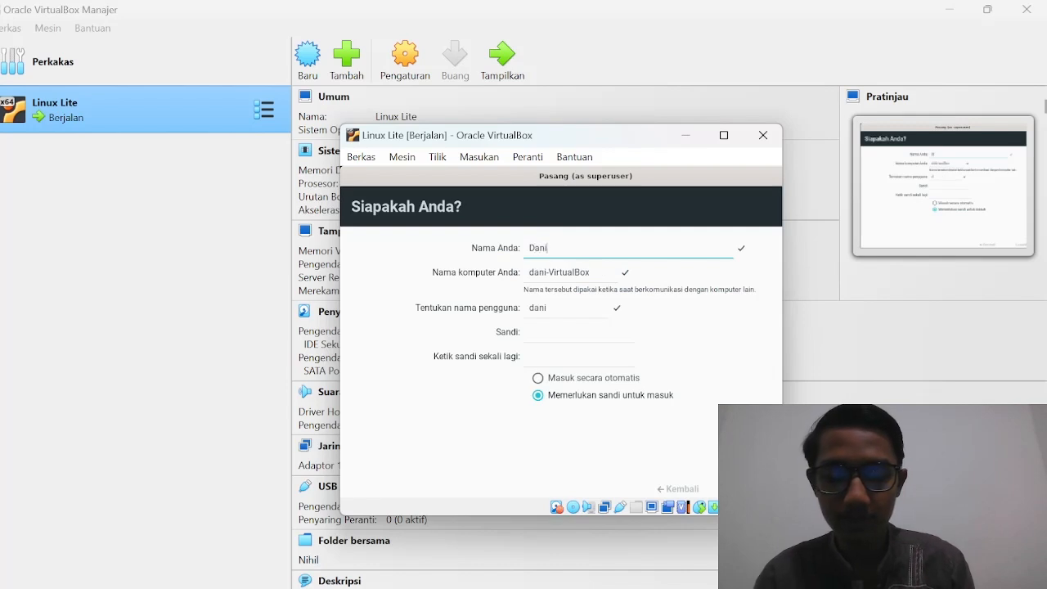
pyautogui.write('el Vad')
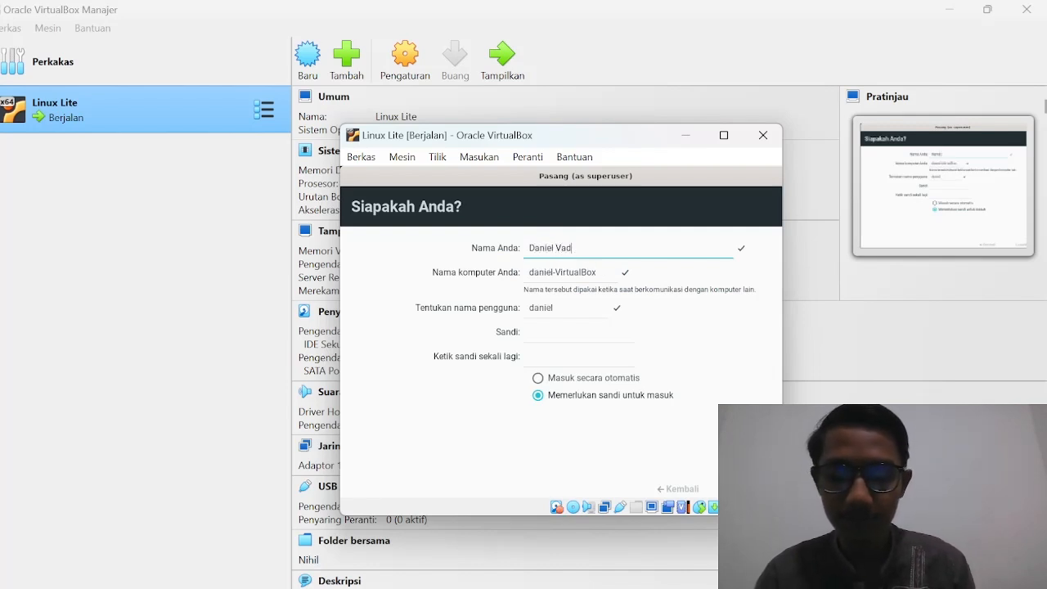
pyautogui.write('illah')
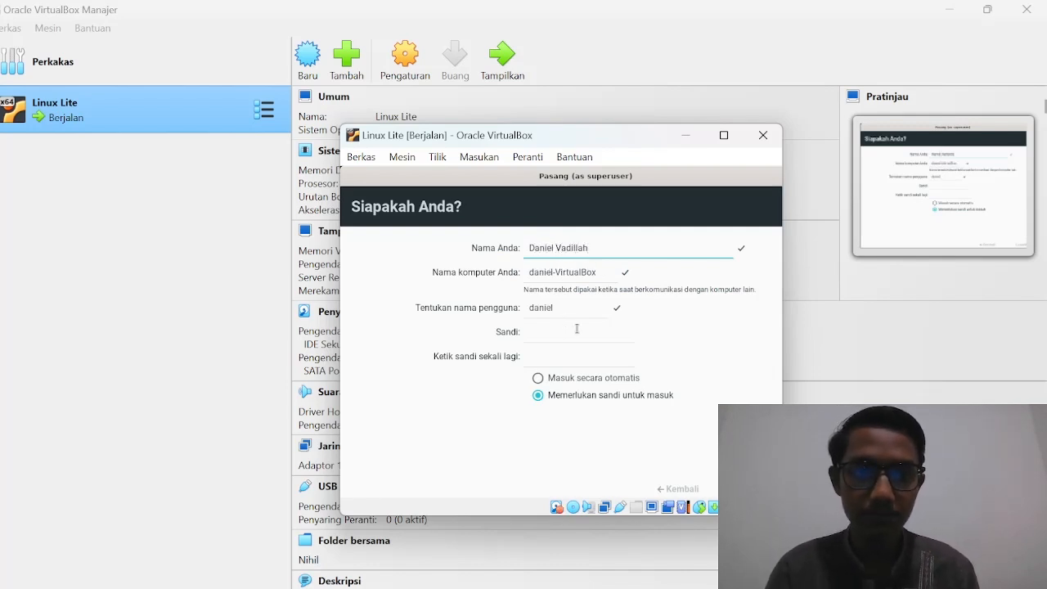
pyautogui.click(578, 329)
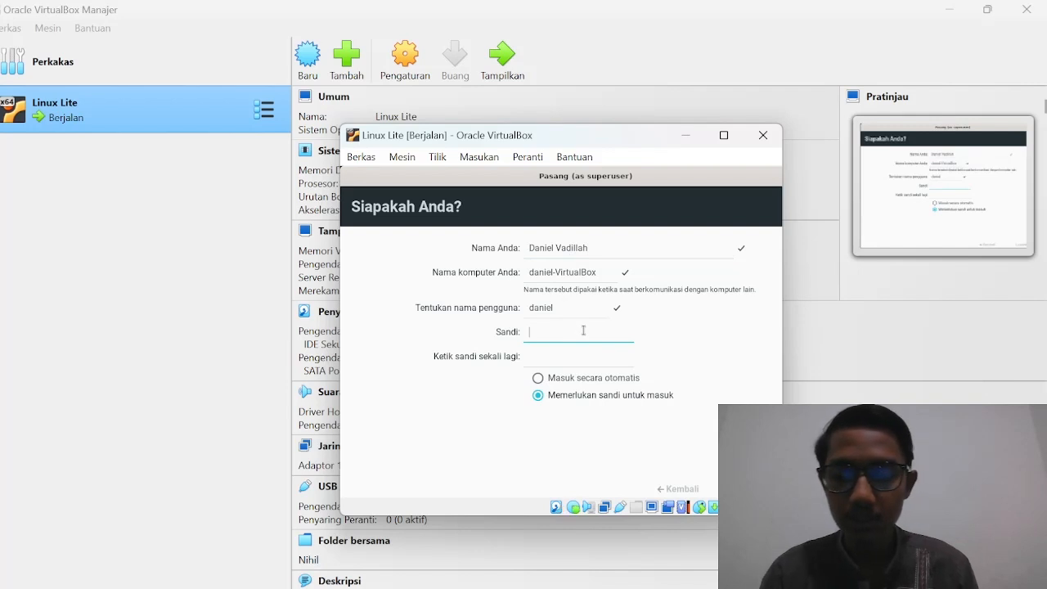
pyautogui.write('••••••••')
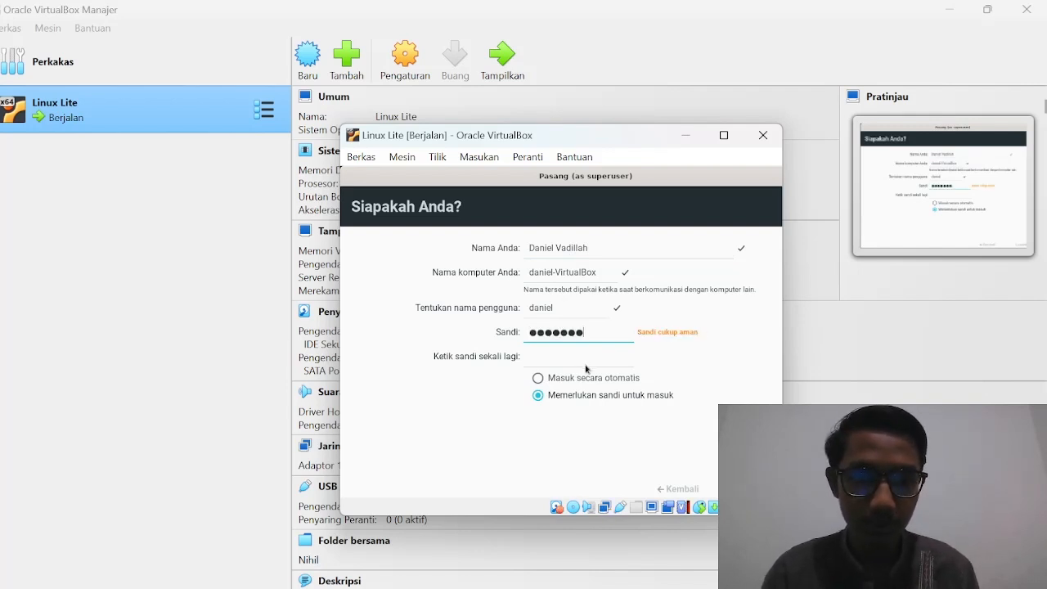
pyautogui.click(554, 356)
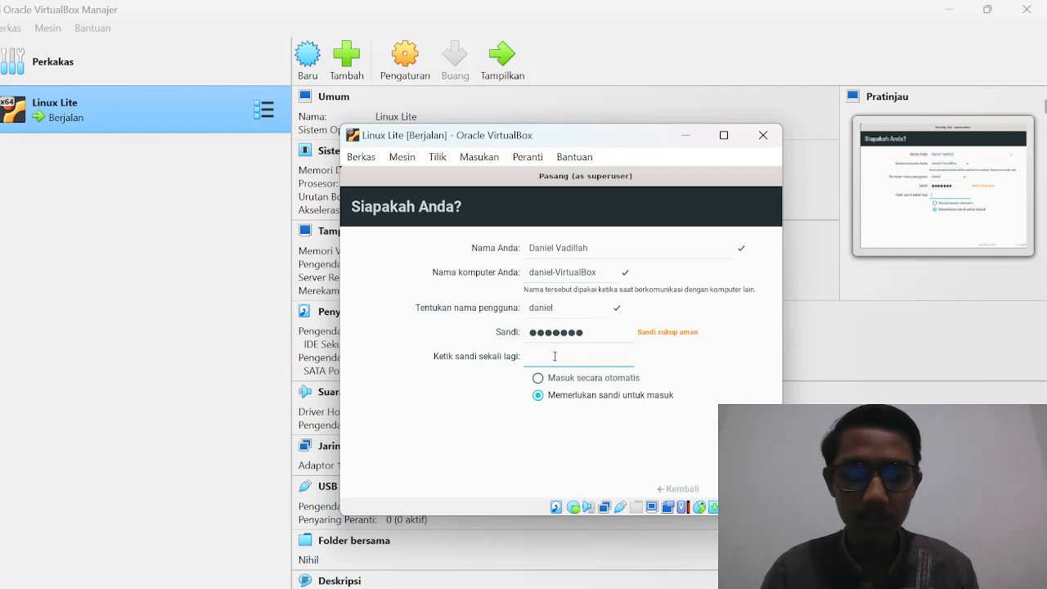
pyautogui.write('•••••••')
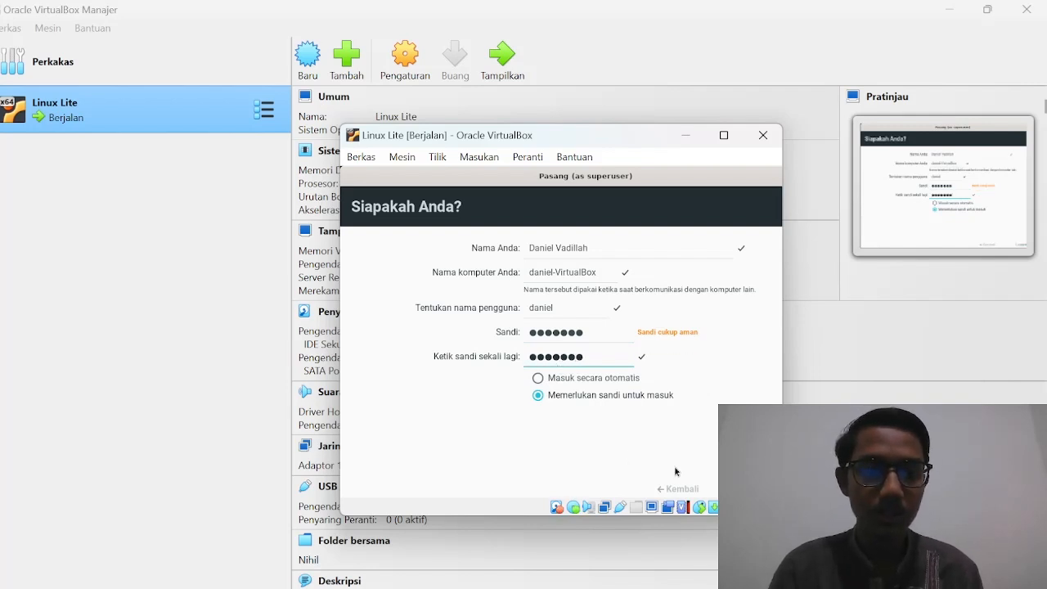
pyautogui.click(750, 489)
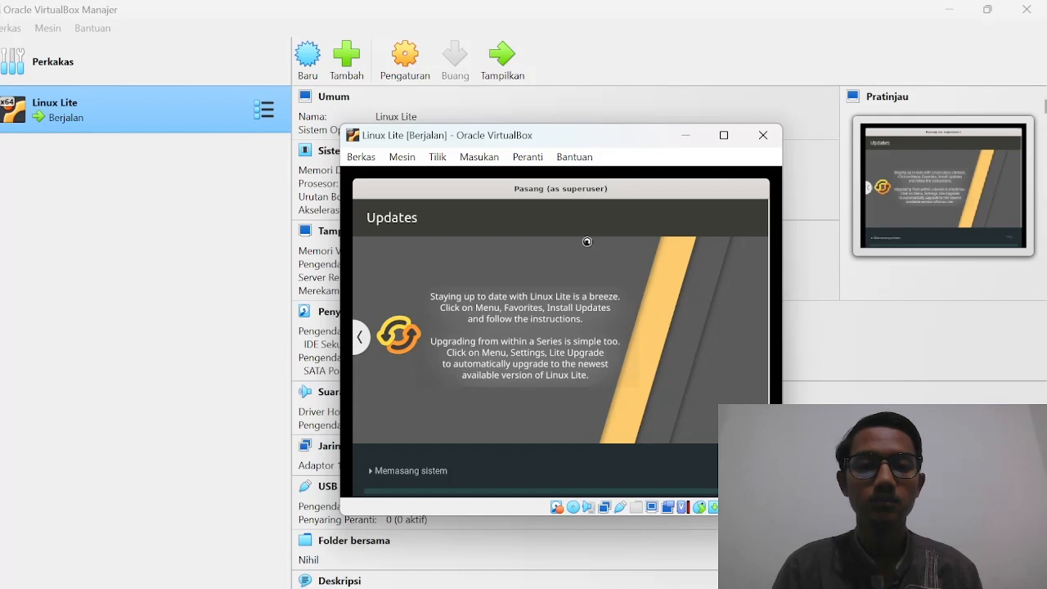
# - Move the VM window higher on screen while the installation finishes
pyautogui.moveTo(566, 141); pyautogui.dragTo(569, 59)
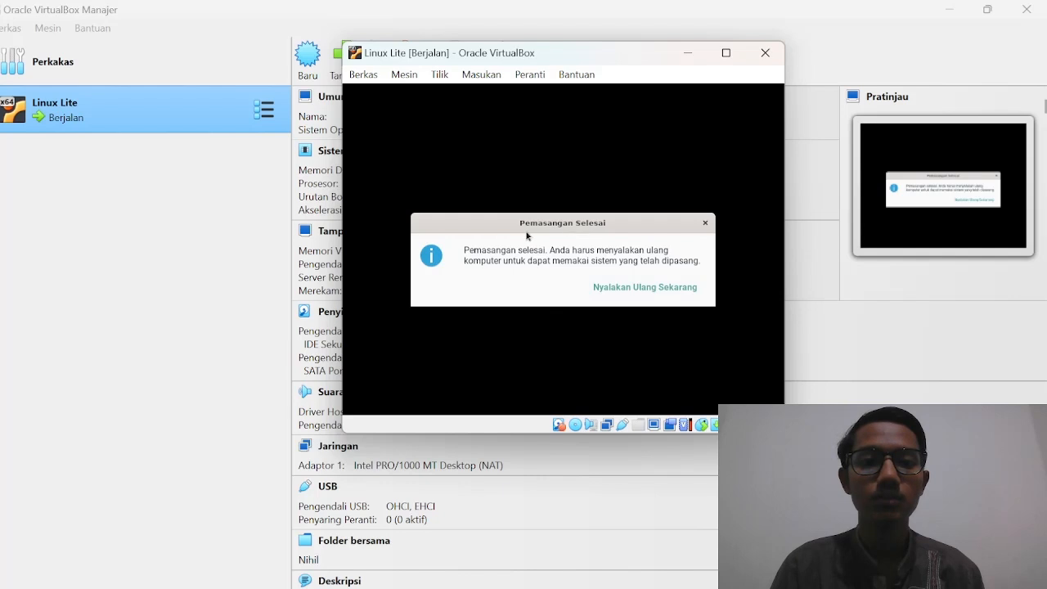
# - Choose 'Nyalakan Ulang Sekarang' to reboot the VM into the installed system
pyautogui.click(644, 290)
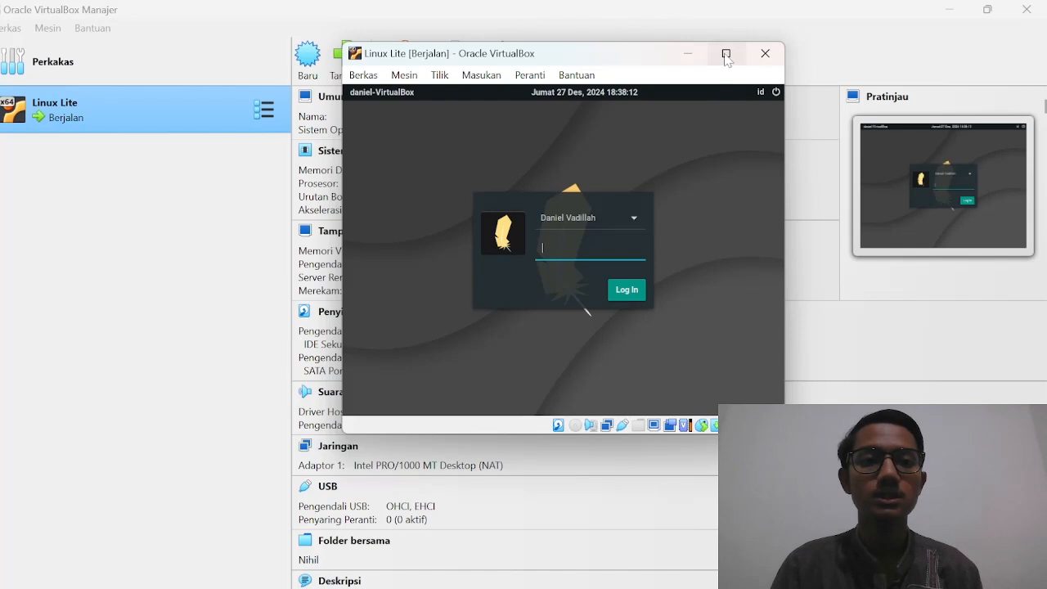
# - Maximize the VM window and log in to Linux Lite with the account password
pyautogui.moveTo(726, 59)
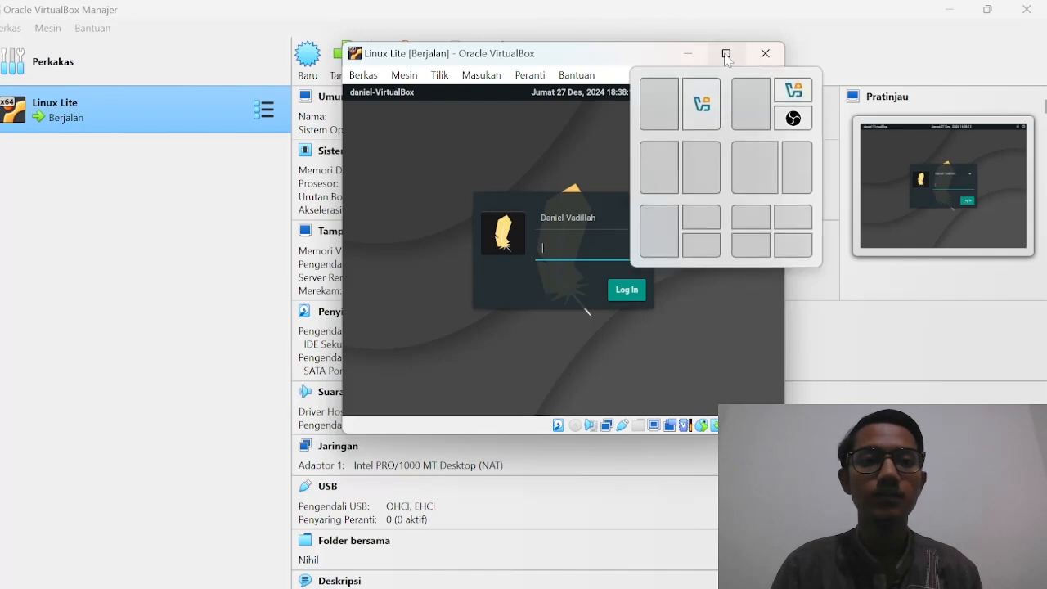
pyautogui.click(726, 58)
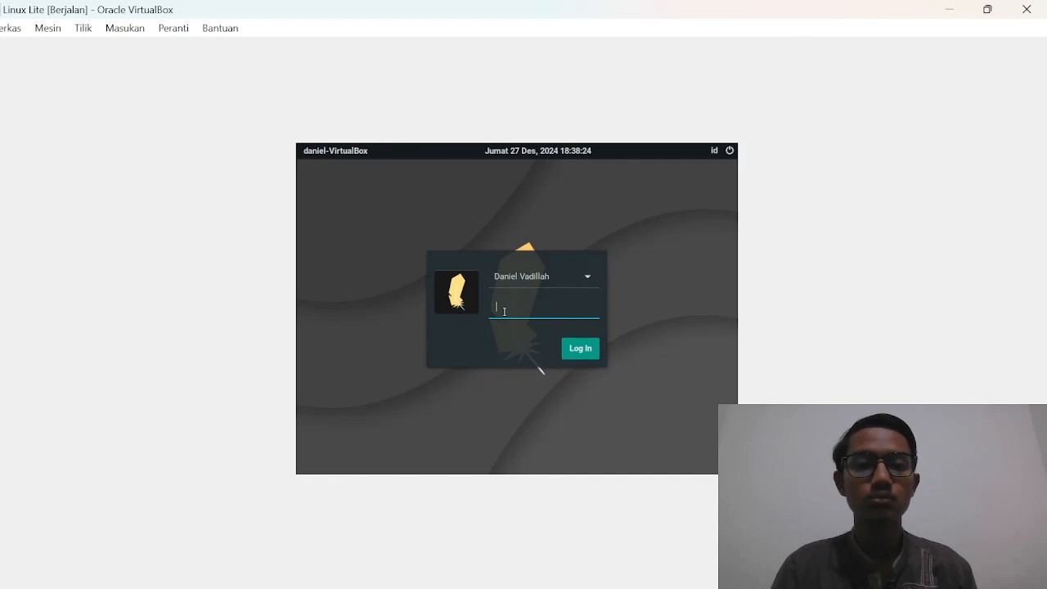
pyautogui.write('••')
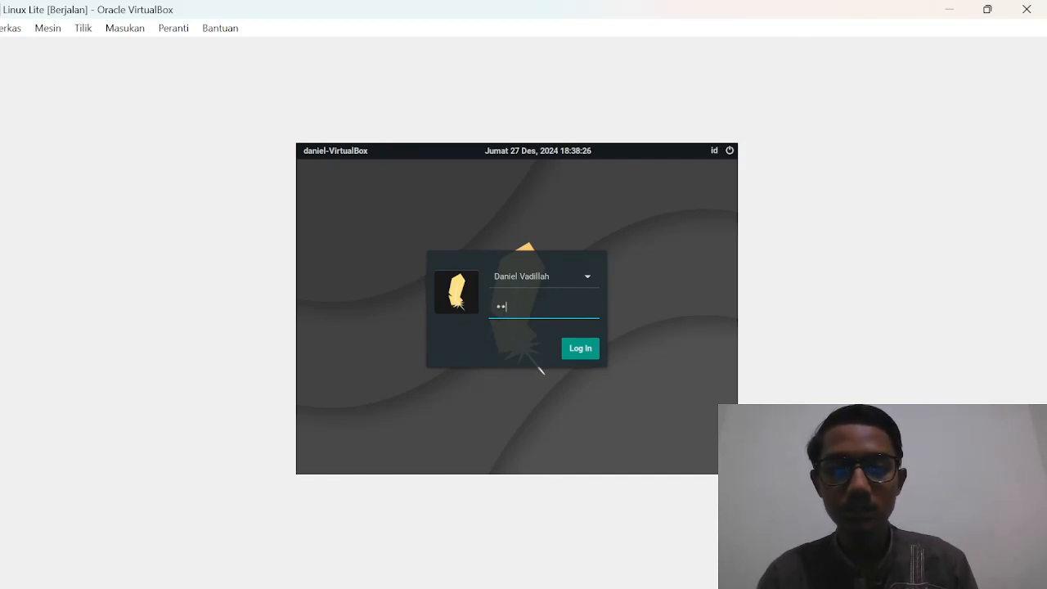
pyautogui.write('••••')
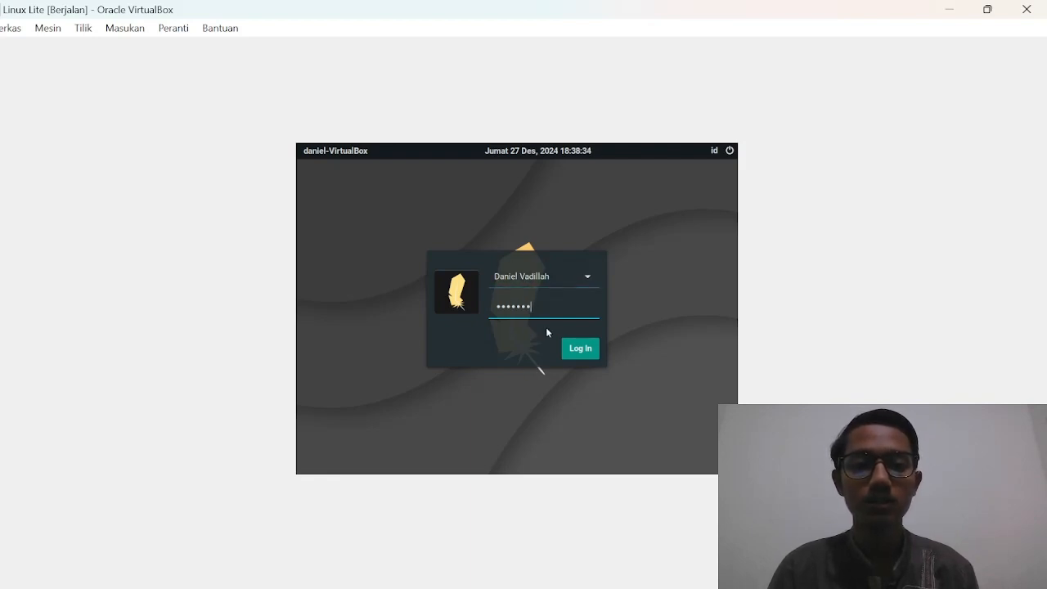
pyautogui.click(589, 356)
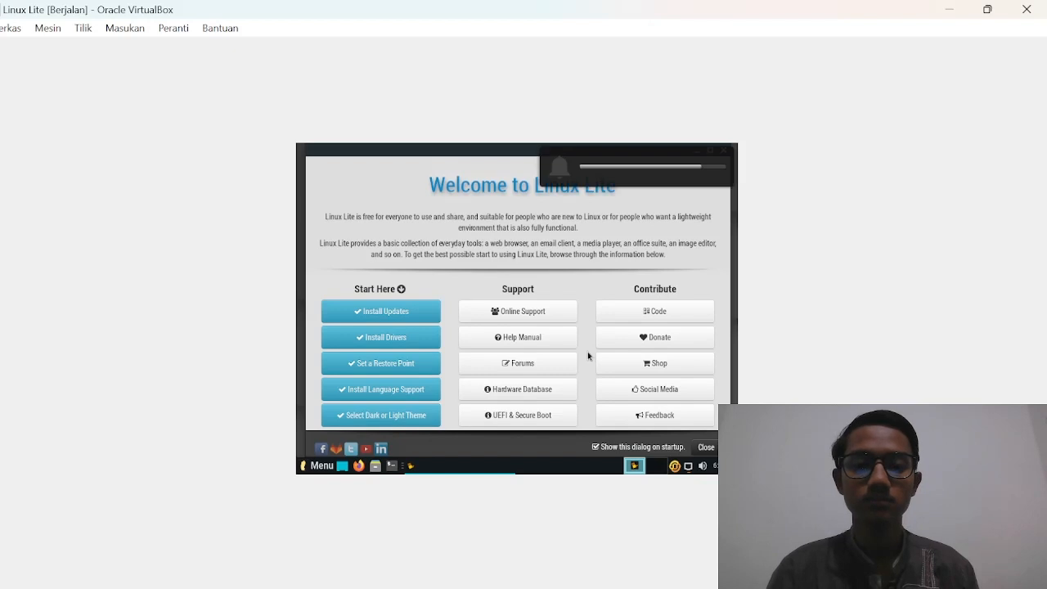
# - Close the Welcome to Linux Lite window and dismiss the Update standard folders prompt
pyautogui.click(723, 152)
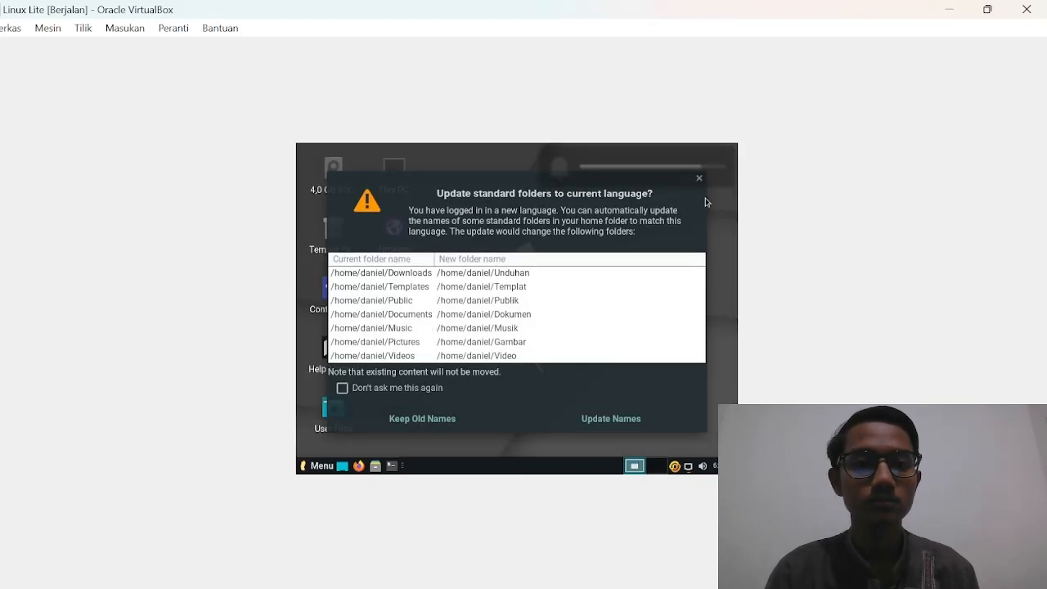
pyautogui.click(699, 180)
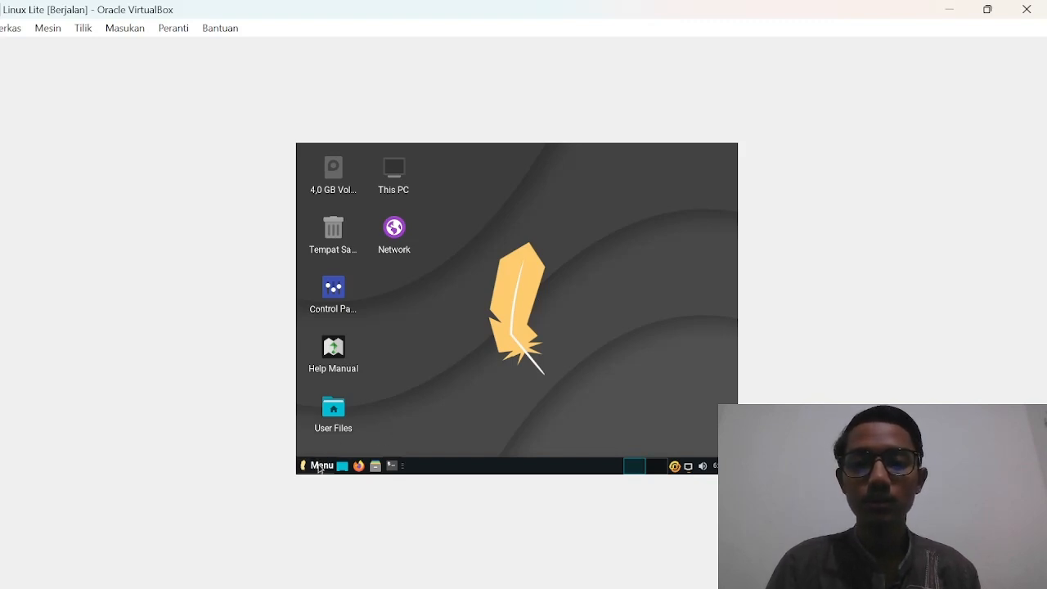
# - Open the display settings from the Linux Lite application menu's configuration apps
pyautogui.click(320, 466)
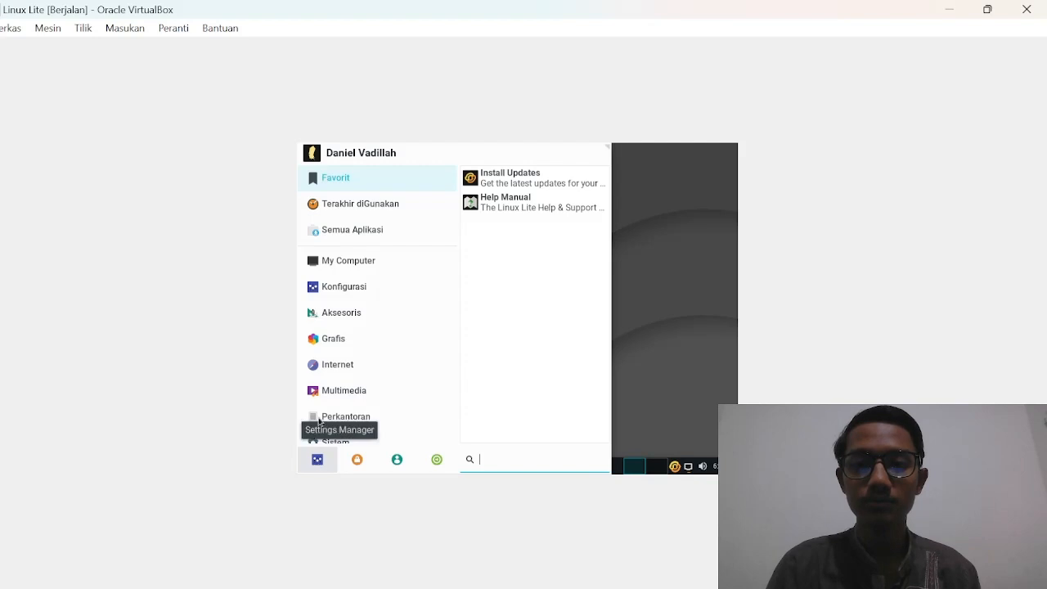
pyautogui.click(335, 312)
pyautogui.click(334, 293)
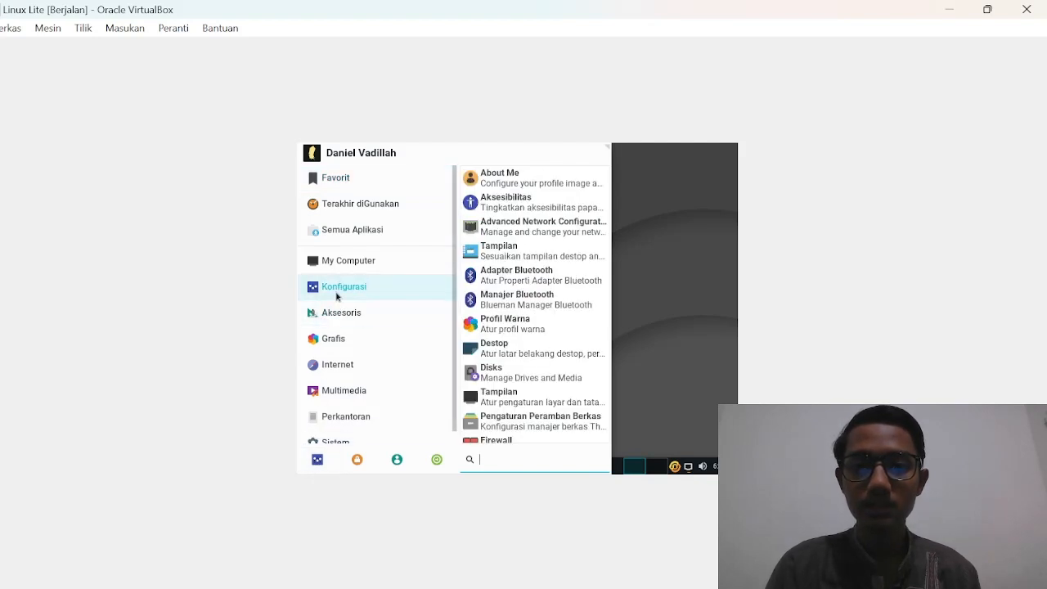
pyautogui.click(520, 401)
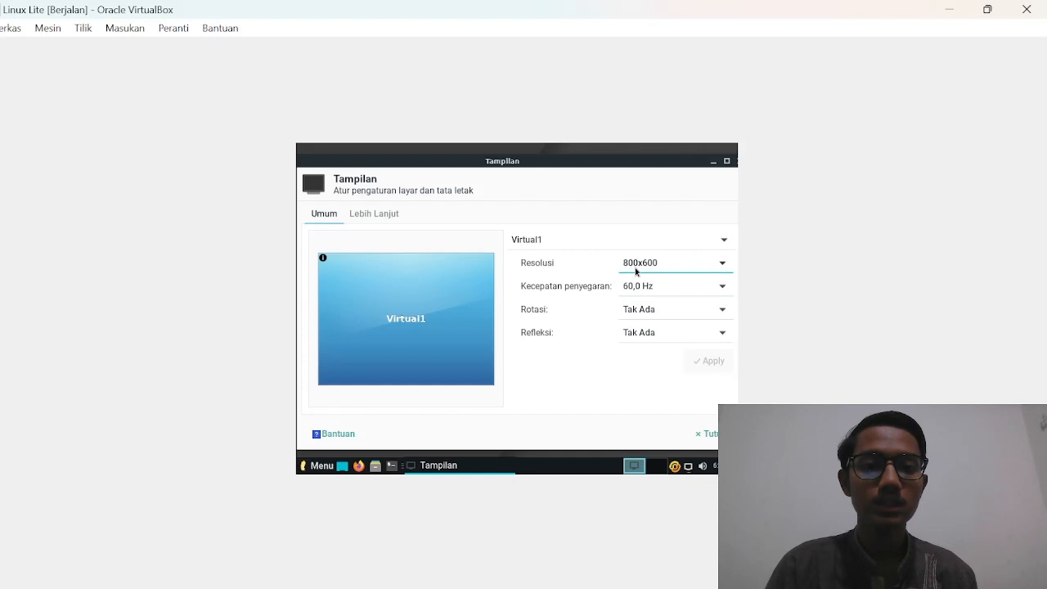
# - Set the guest screen resolution to 1680x1050, apply it, and answer the keep-configuration prompt
pyautogui.click(719, 266)
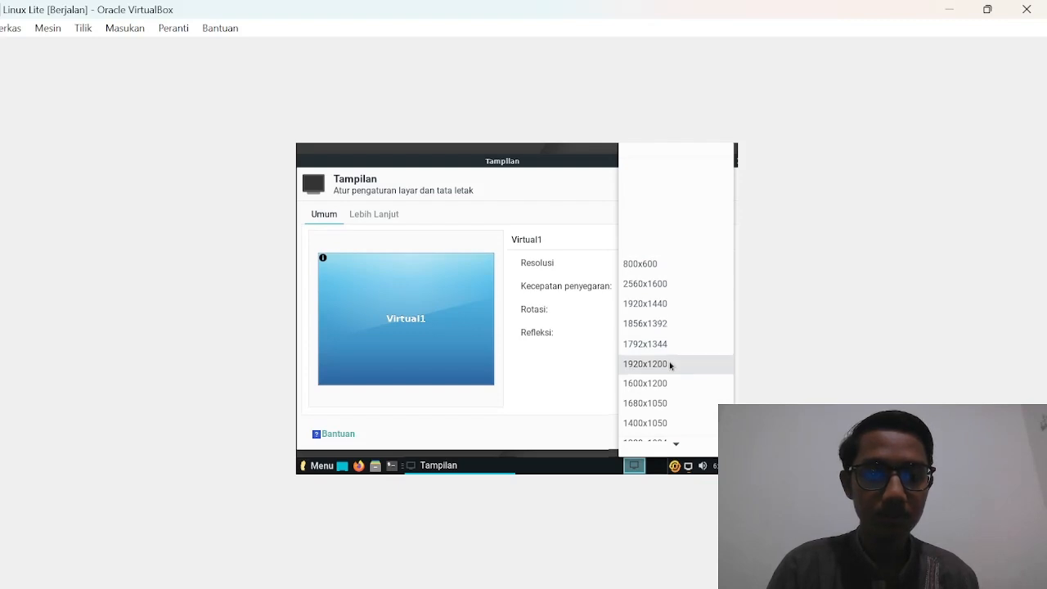
pyautogui.scroll(-1, 669, 366)
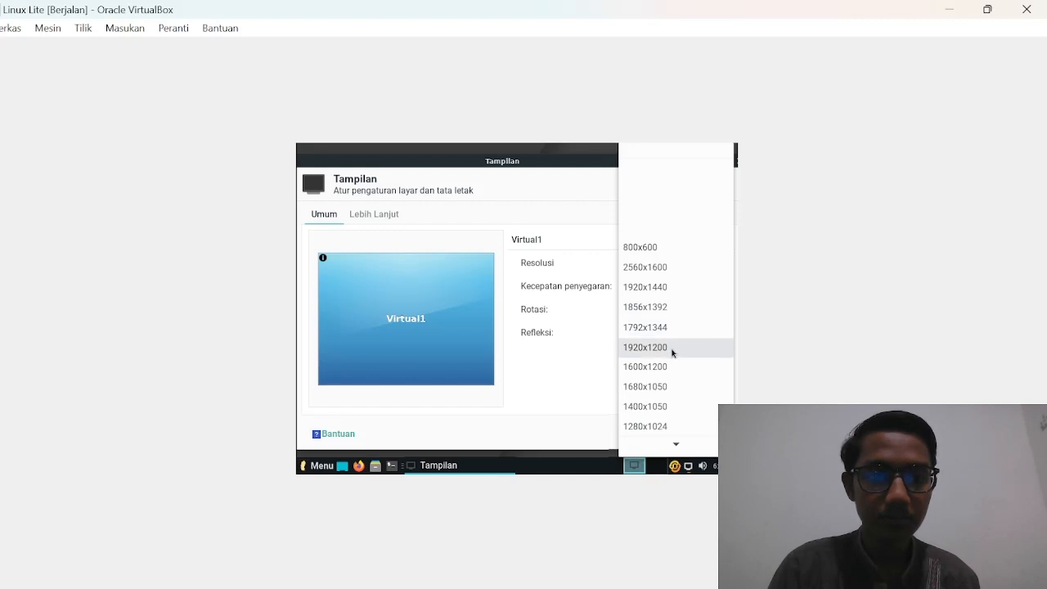
pyautogui.click(681, 392)
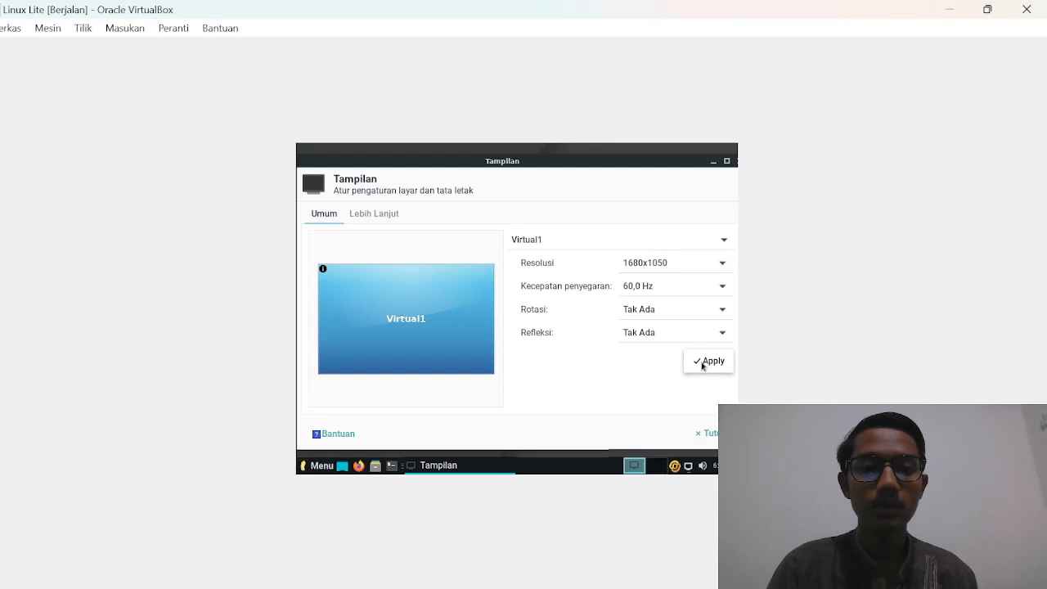
pyautogui.click(701, 363)
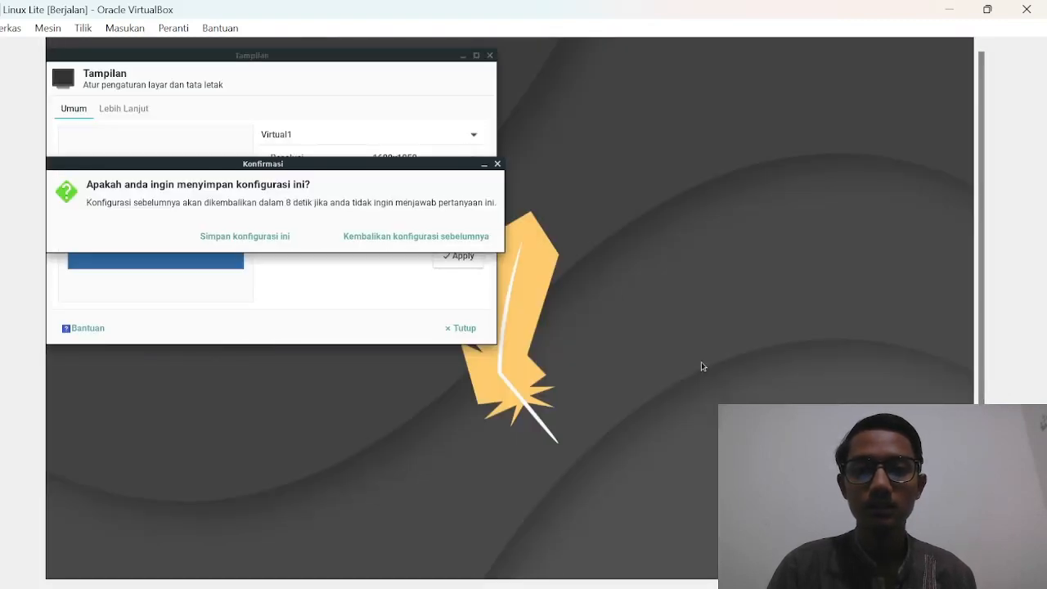
pyautogui.click(260, 240)
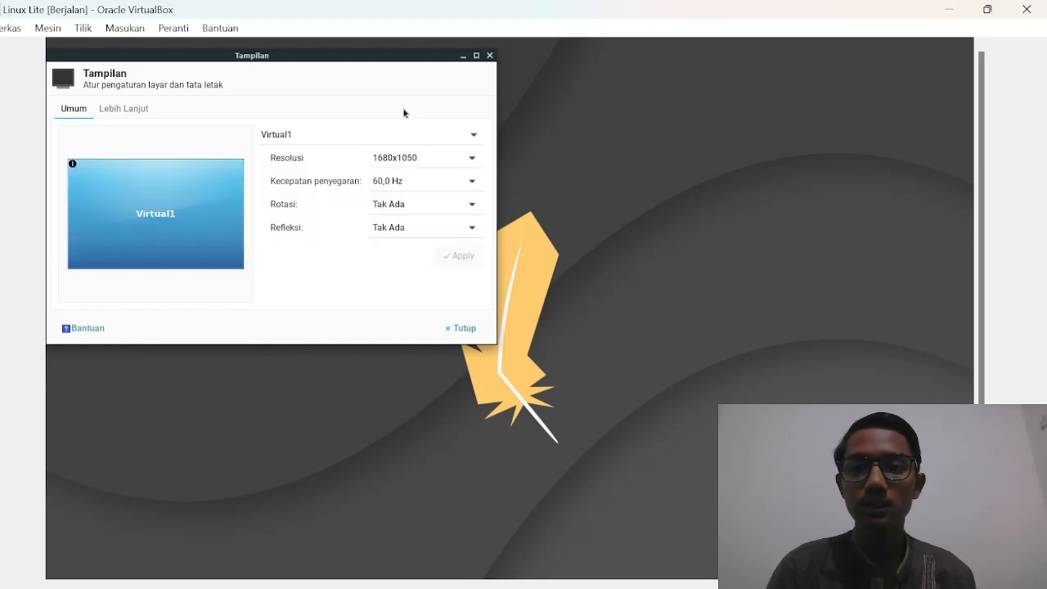
# - Close the display settings window and bring the guest taskbar into view
pyautogui.click(489, 56)
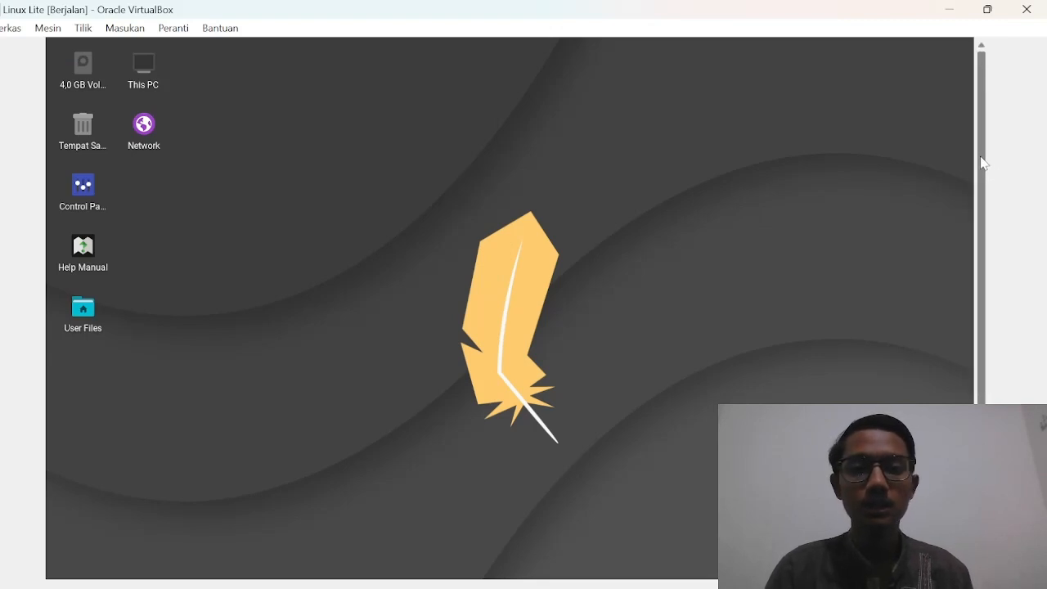
pyautogui.moveTo(984, 164); pyautogui.dragTo(981, 120)
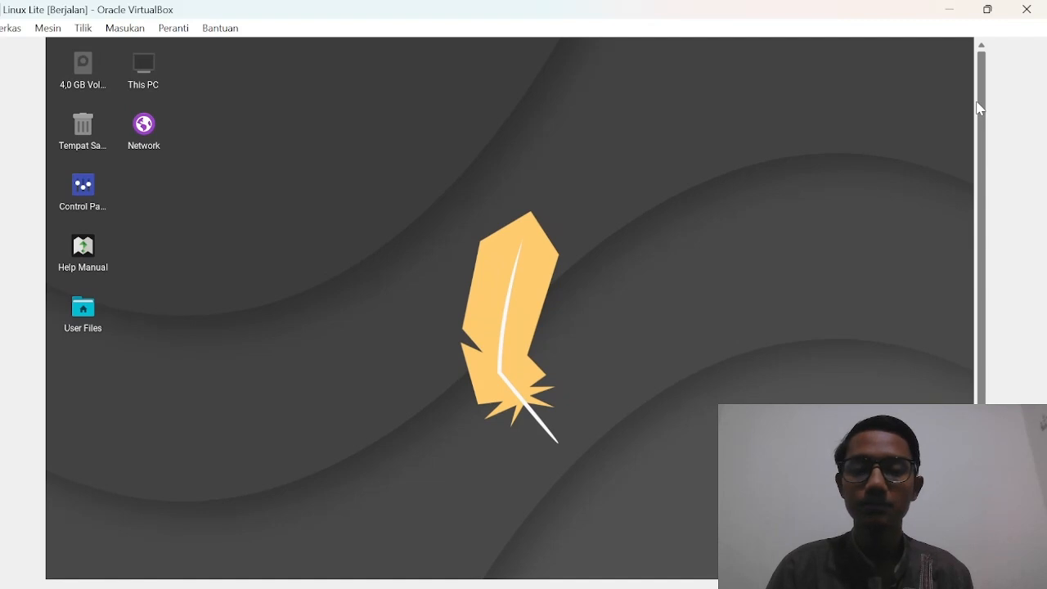
pyautogui.moveTo(982, 131); pyautogui.dragTo(991, 212)
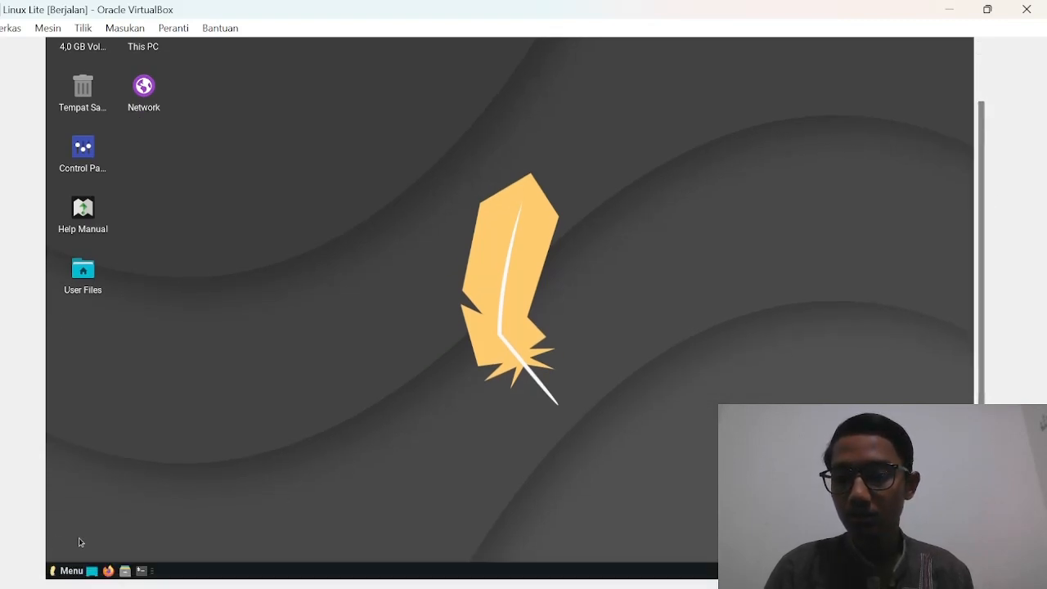
# - Open the Tampilan display settings from the guest's Konfigurasi menu
pyautogui.click(67, 570)
pyautogui.click(133, 395)
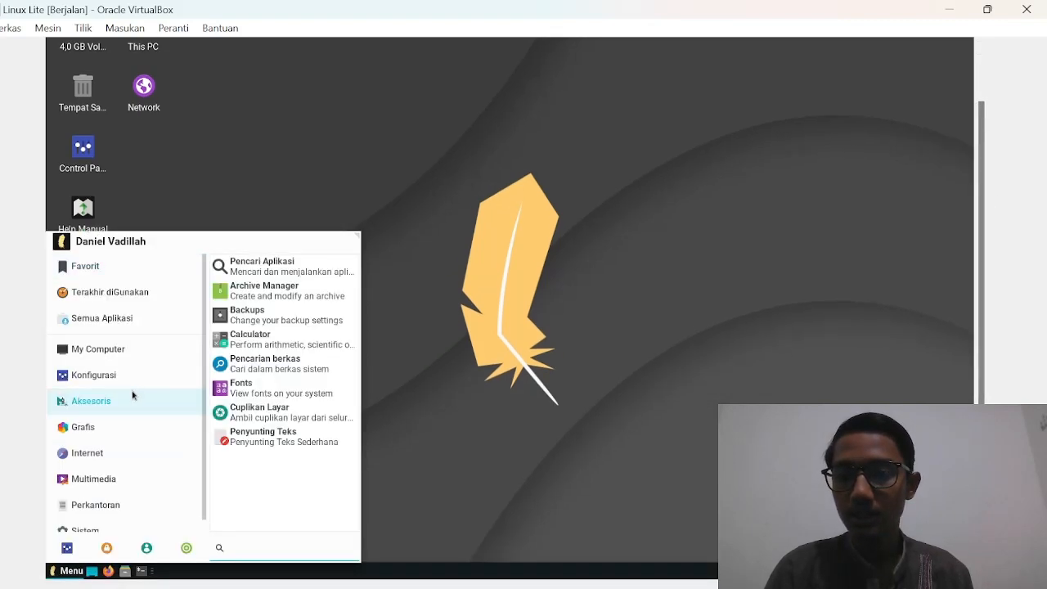
pyautogui.moveTo(100, 384)
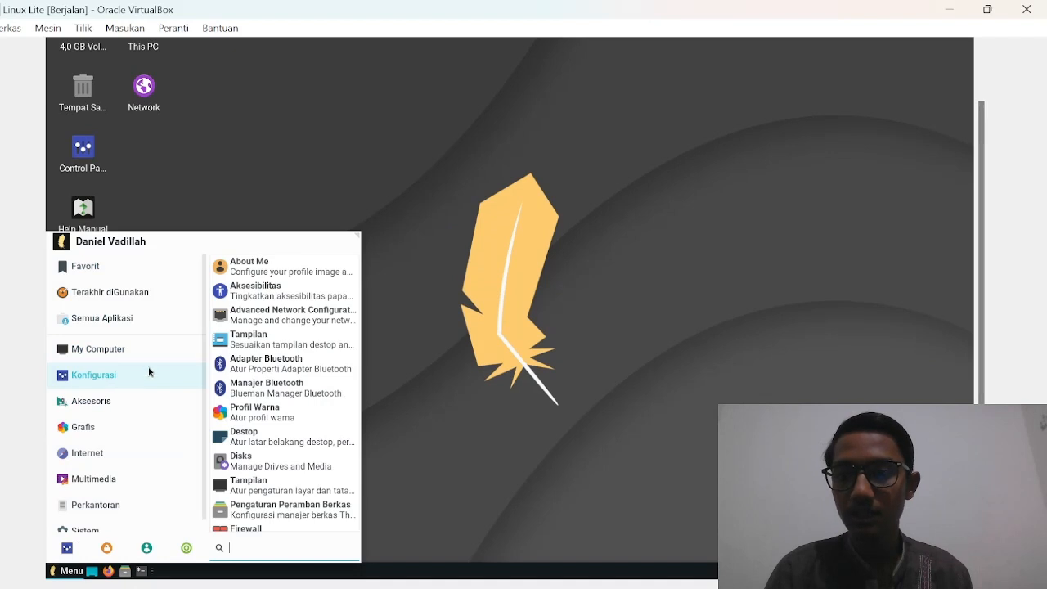
pyautogui.click(267, 485)
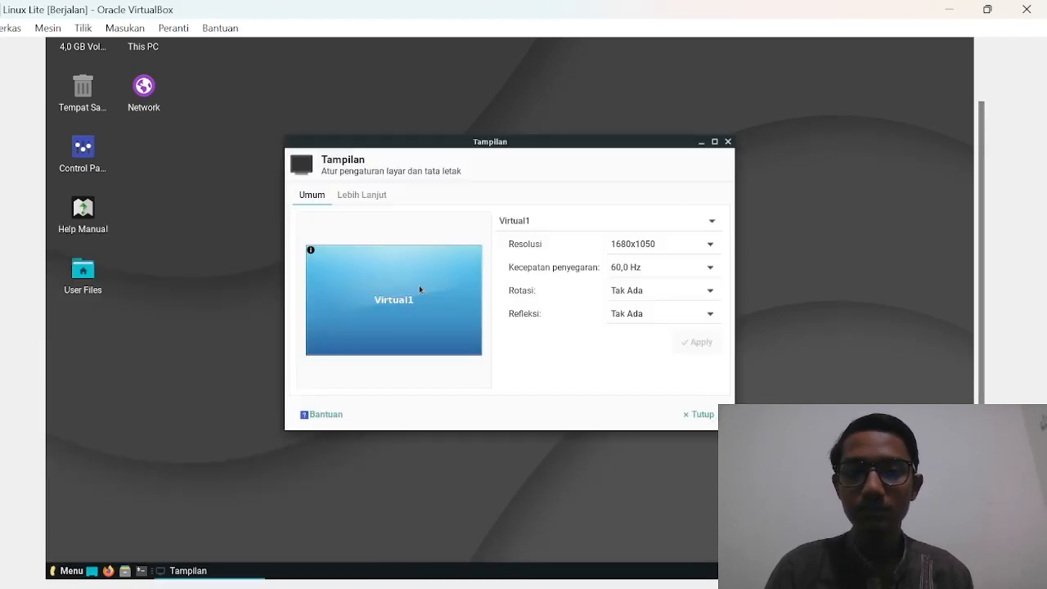
# - Set the resolution to 1920x1200, apply it, keep the configuration, and close the window
pyautogui.click(710, 246)
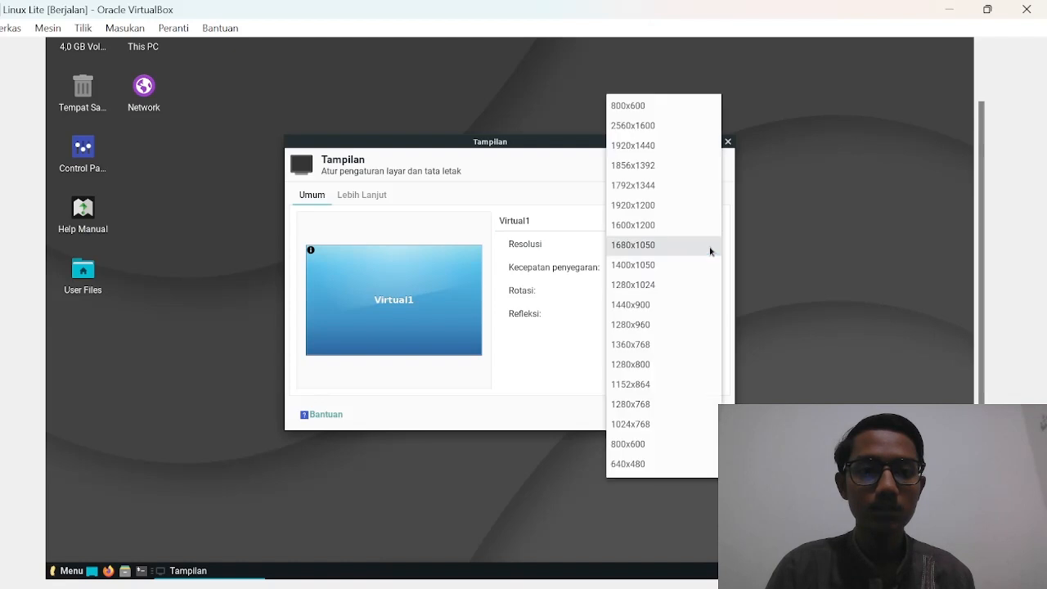
pyautogui.click(666, 210)
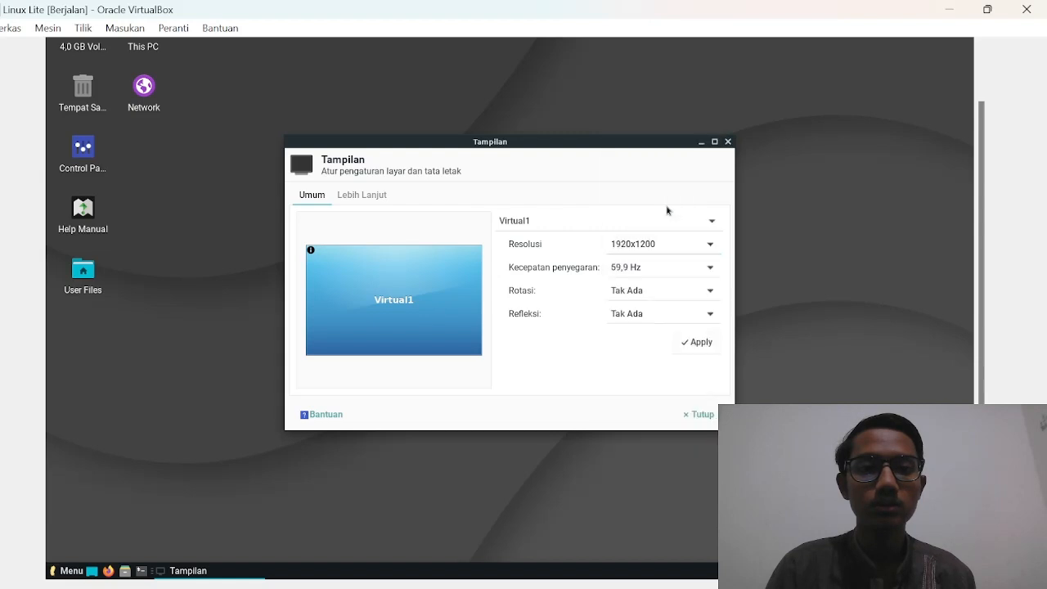
pyautogui.click(691, 343)
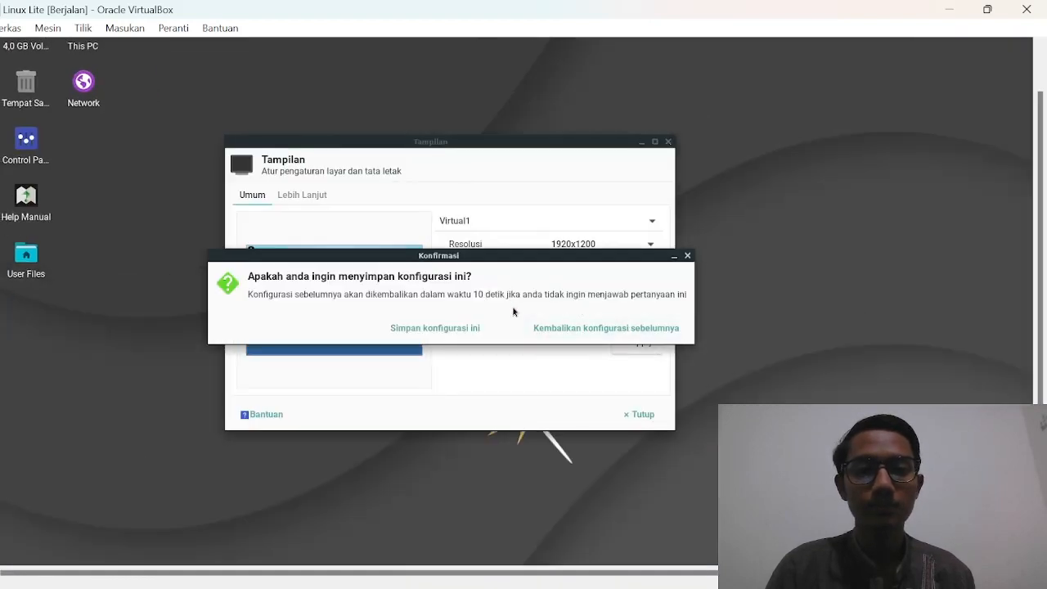
pyautogui.click(423, 330)
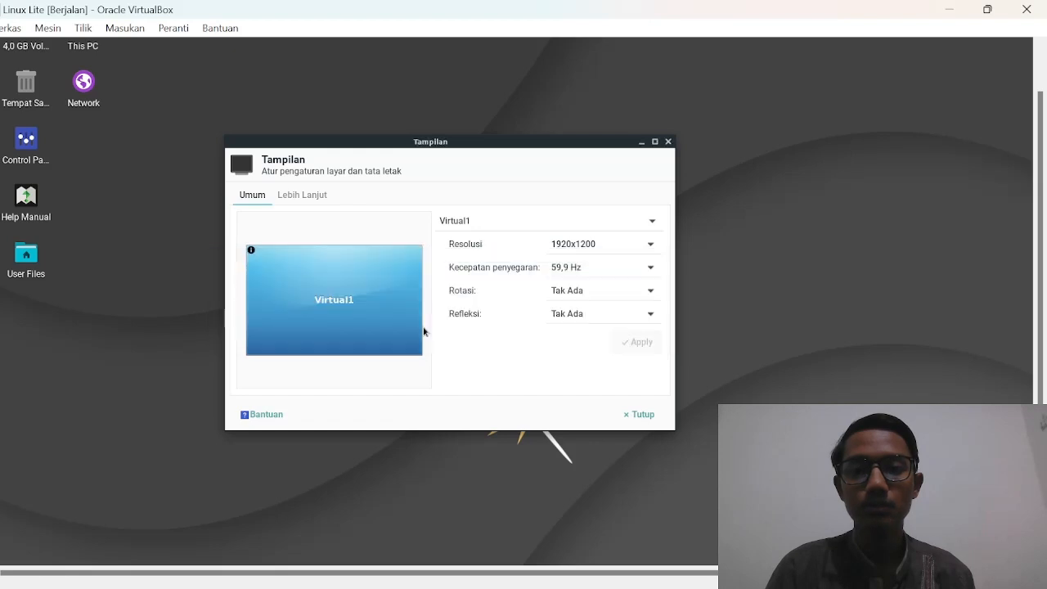
pyautogui.click(666, 142)
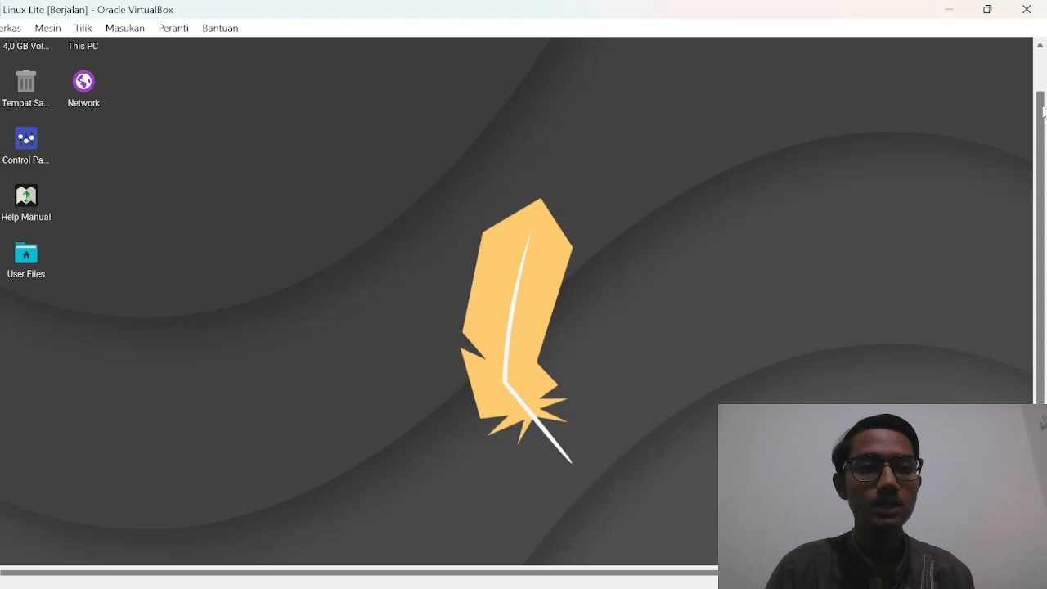
pyautogui.moveTo(1042, 110); pyautogui.dragTo(1045, 283)
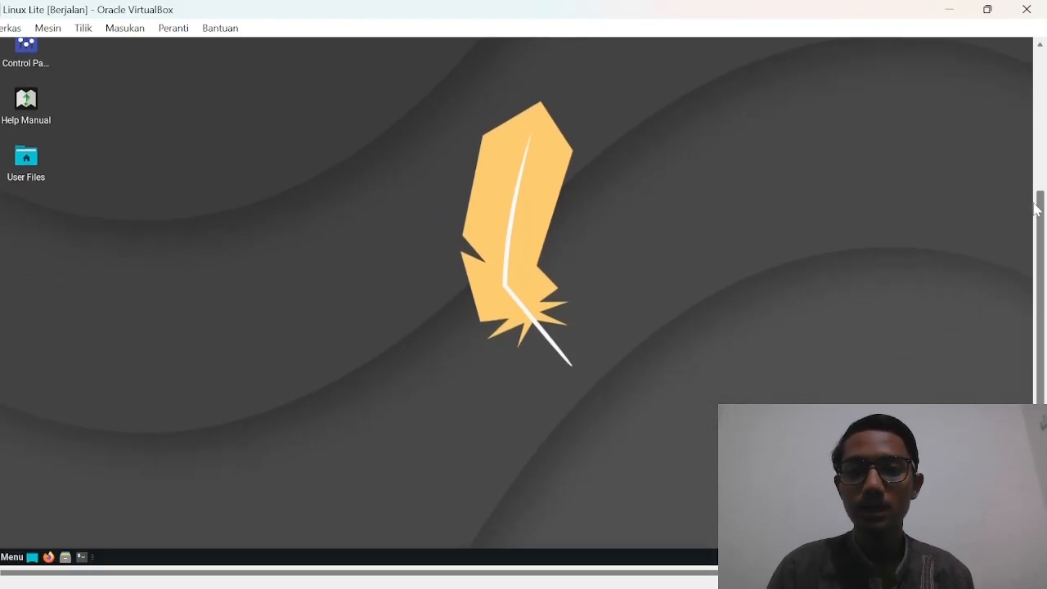
pyautogui.moveTo(1037, 210); pyautogui.dragTo(1039, 32)
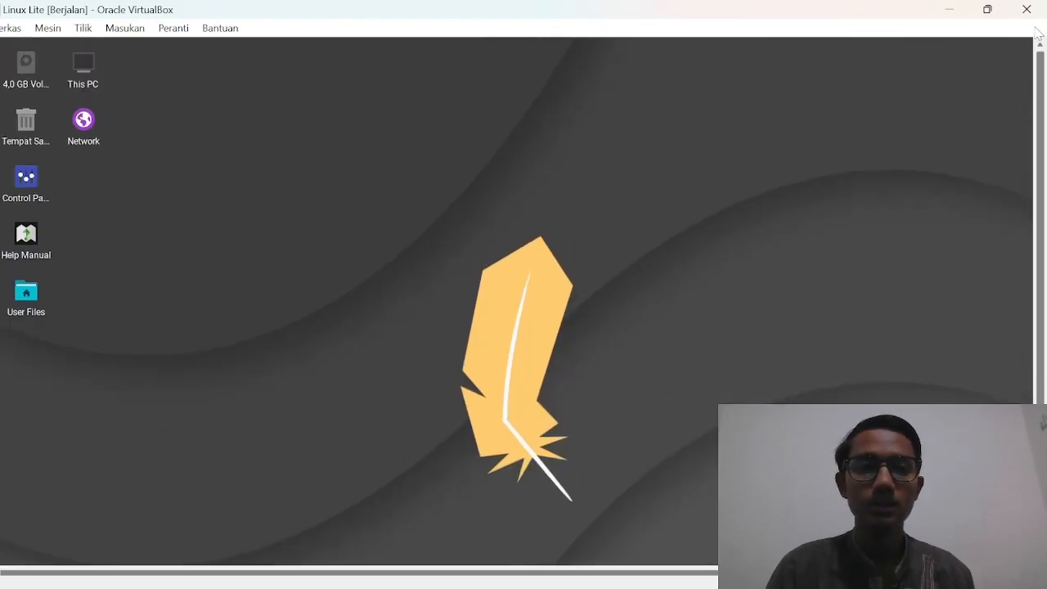
pyautogui.moveTo(1039, 98); pyautogui.dragTo(1042, 252)
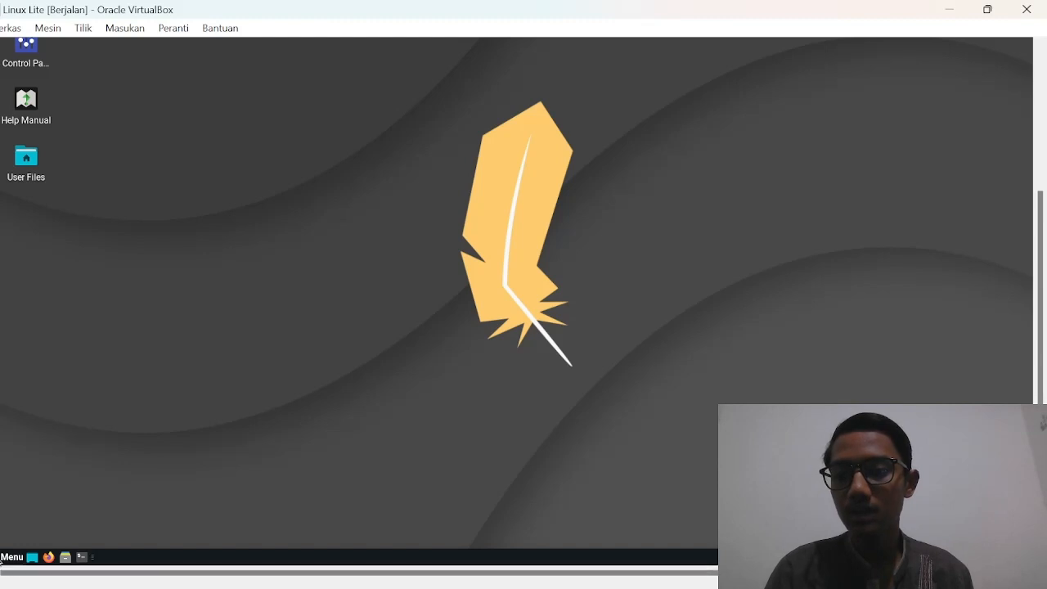
# - Open the Desktop background settings from the guest's menu
pyautogui.click(11, 557)
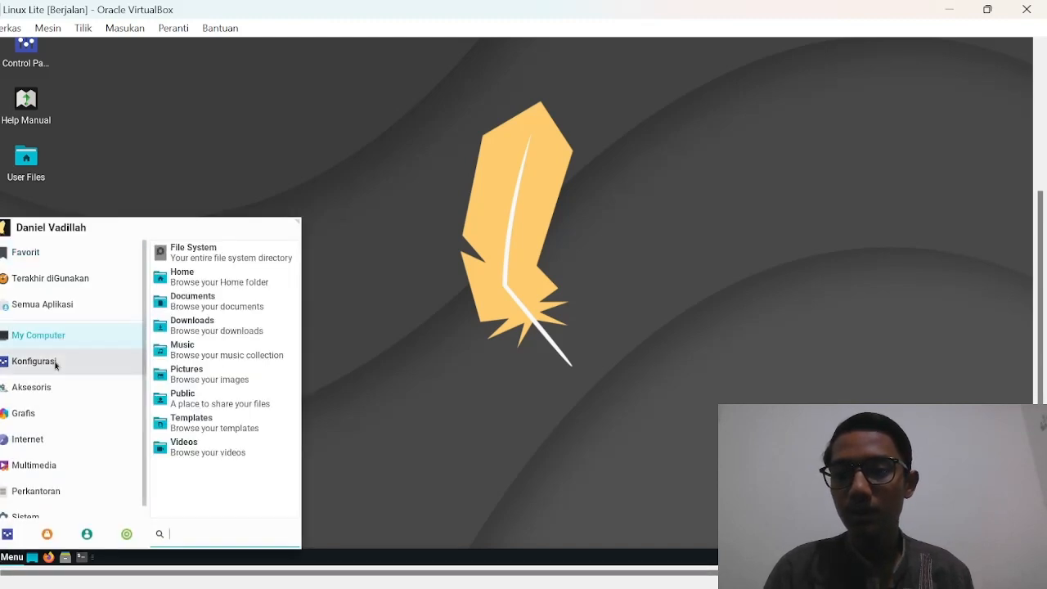
pyautogui.moveTo(55, 366)
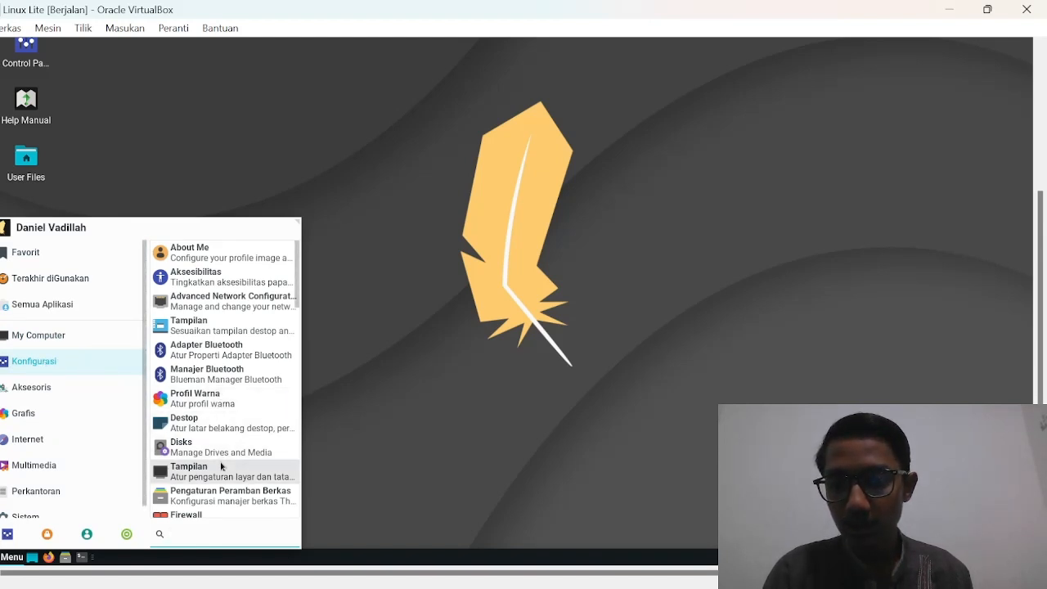
pyautogui.click(215, 428)
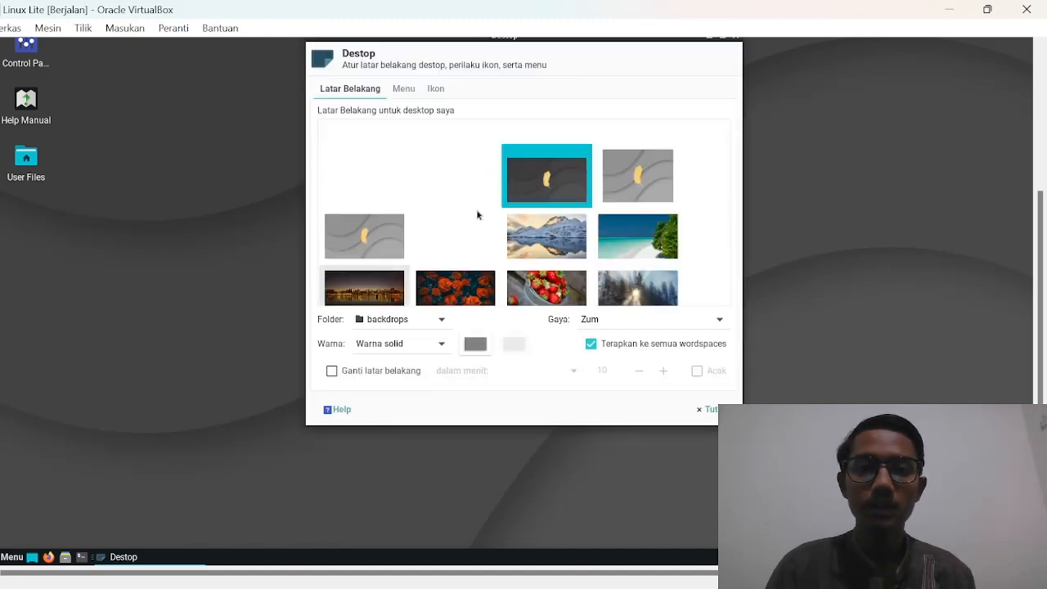
pyautogui.scroll(-3, 568, 235)
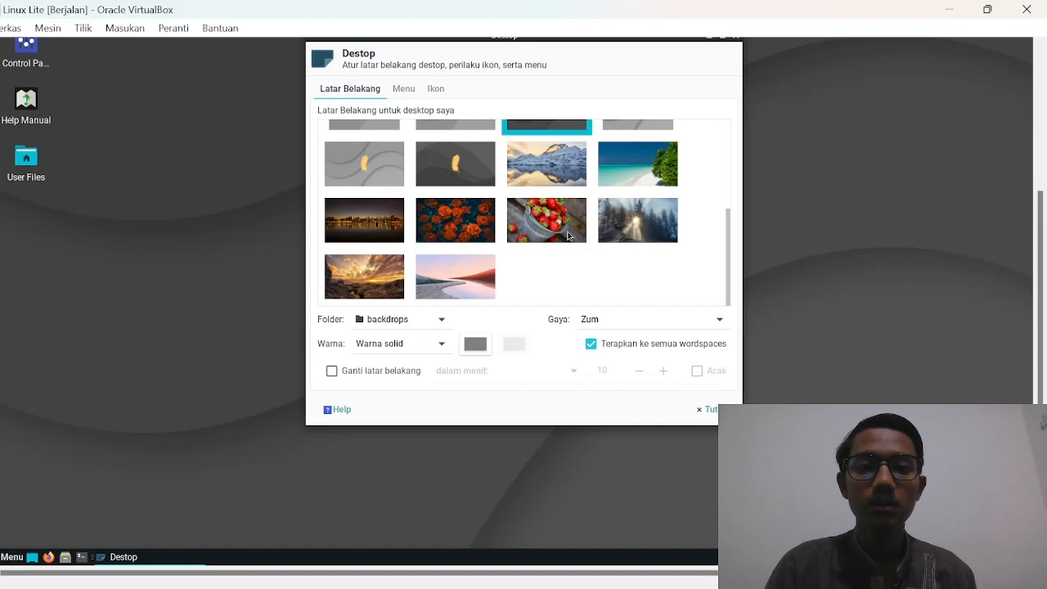
pyautogui.scroll(5, 567, 235)
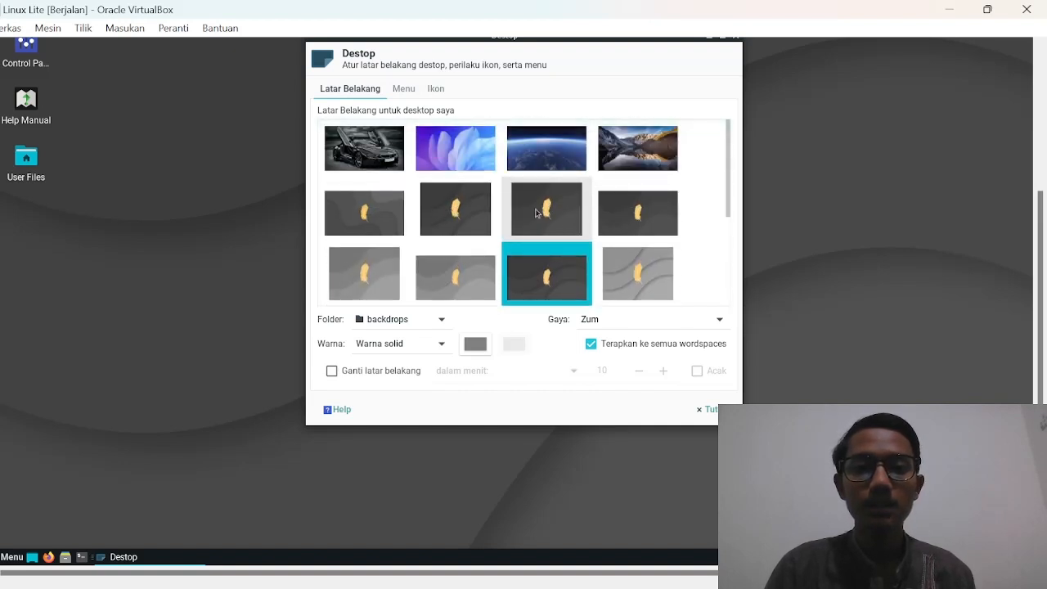
pyautogui.scroll(-5, 535, 227)
pyautogui.scroll(5, 524, 212)
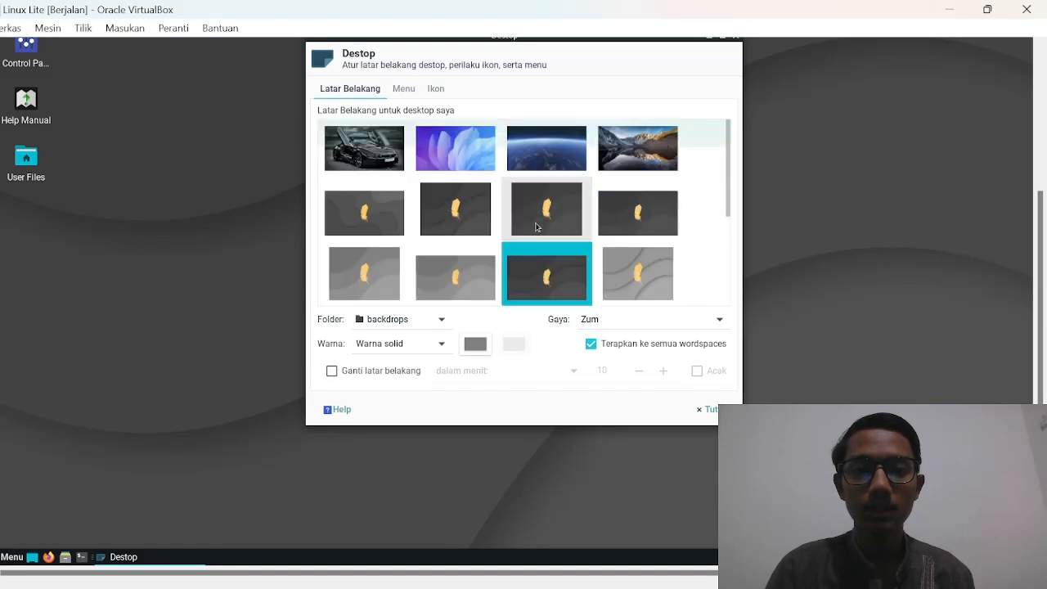
# - Try the blue petals and beach wallpapers, settle on the purple petal image, then close
pyautogui.click(465, 153)
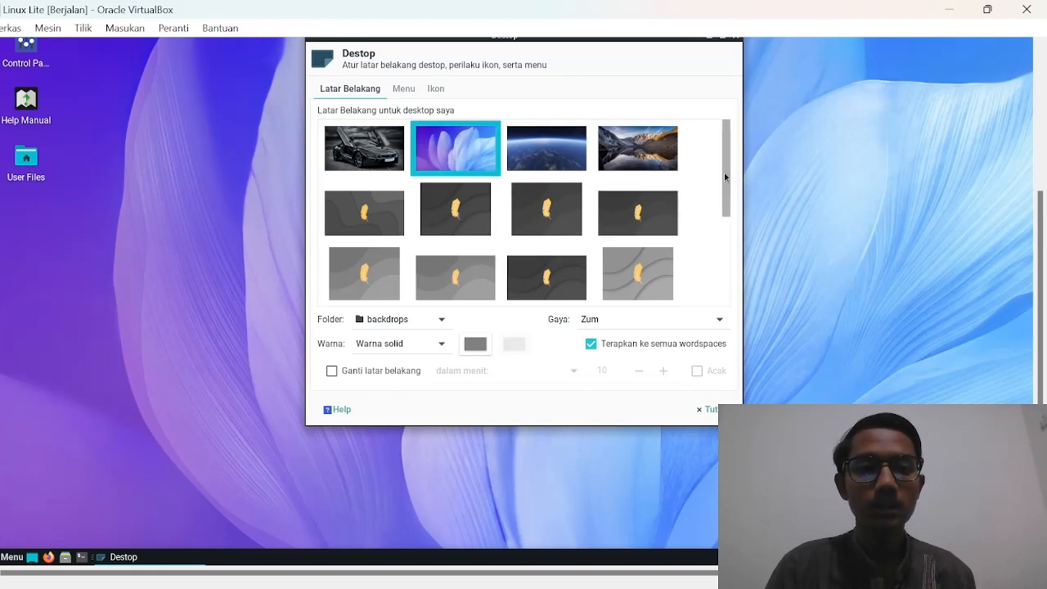
pyautogui.moveTo(725, 176); pyautogui.dragTo(724, 265)
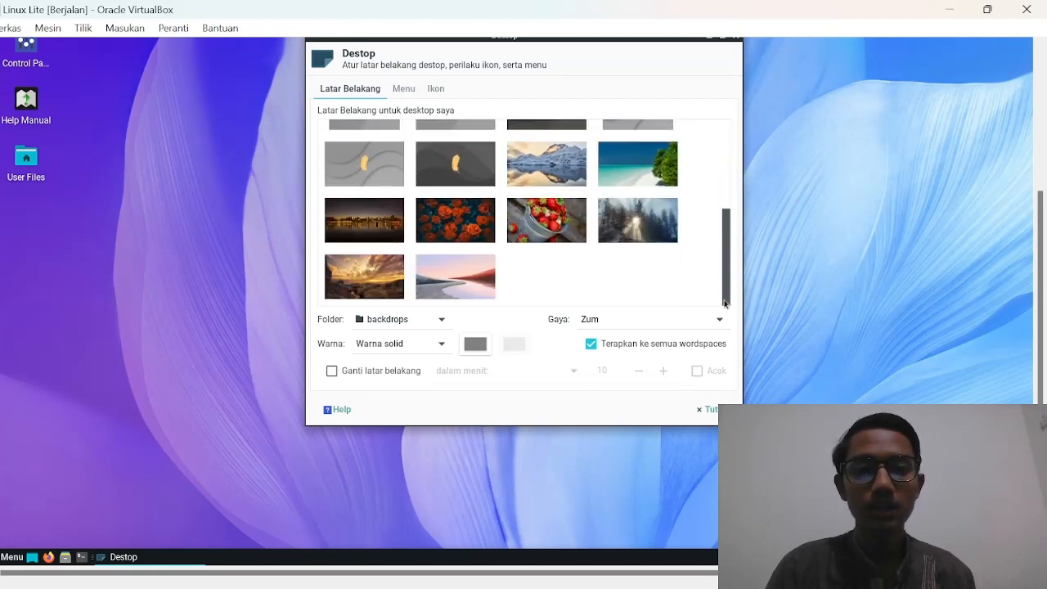
pyautogui.click(617, 181)
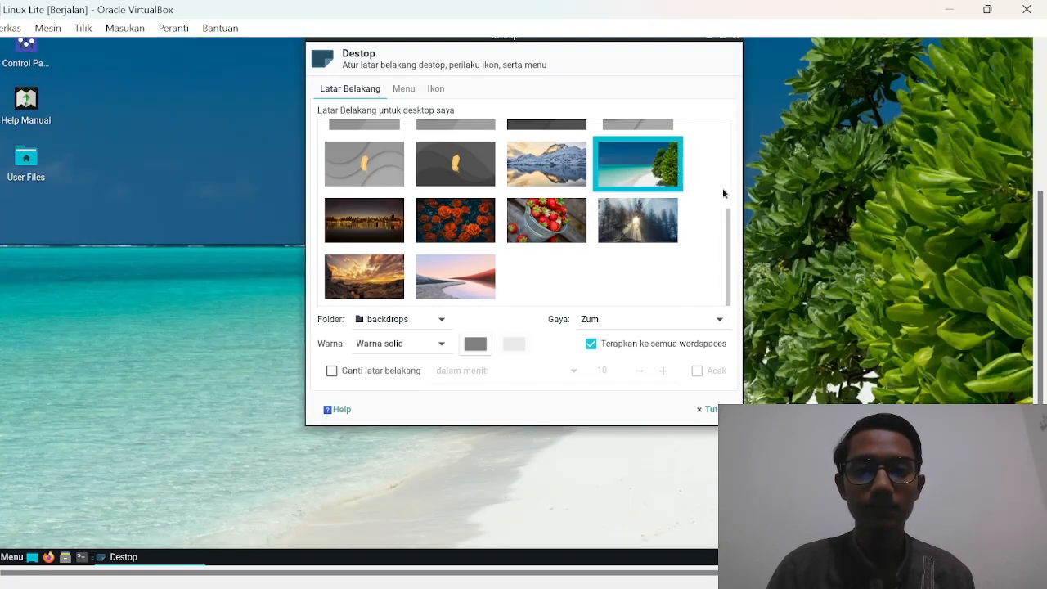
pyautogui.moveTo(729, 229); pyautogui.dragTo(727, 139)
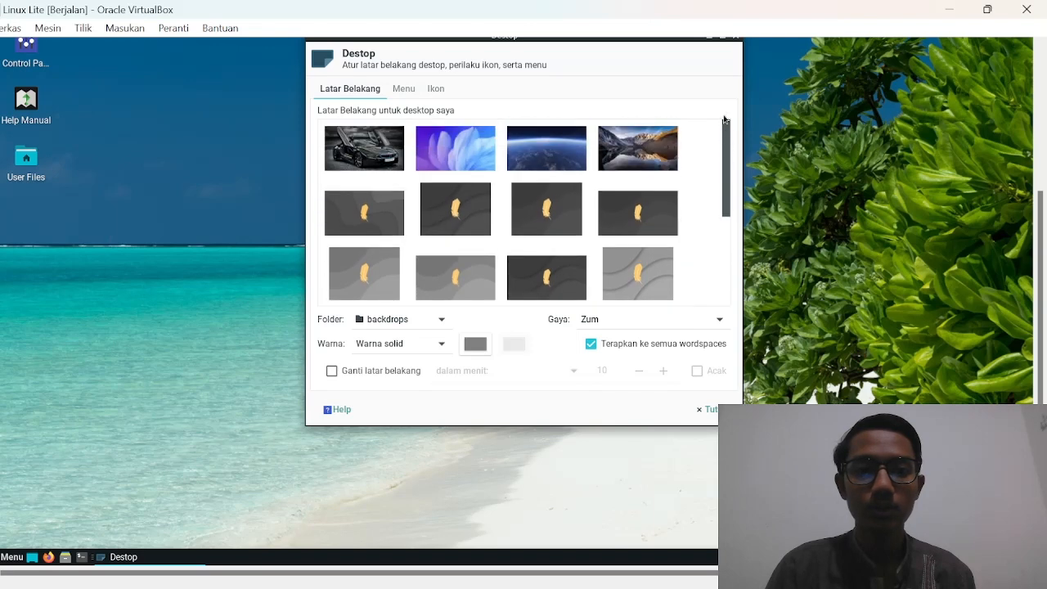
pyautogui.click(453, 145)
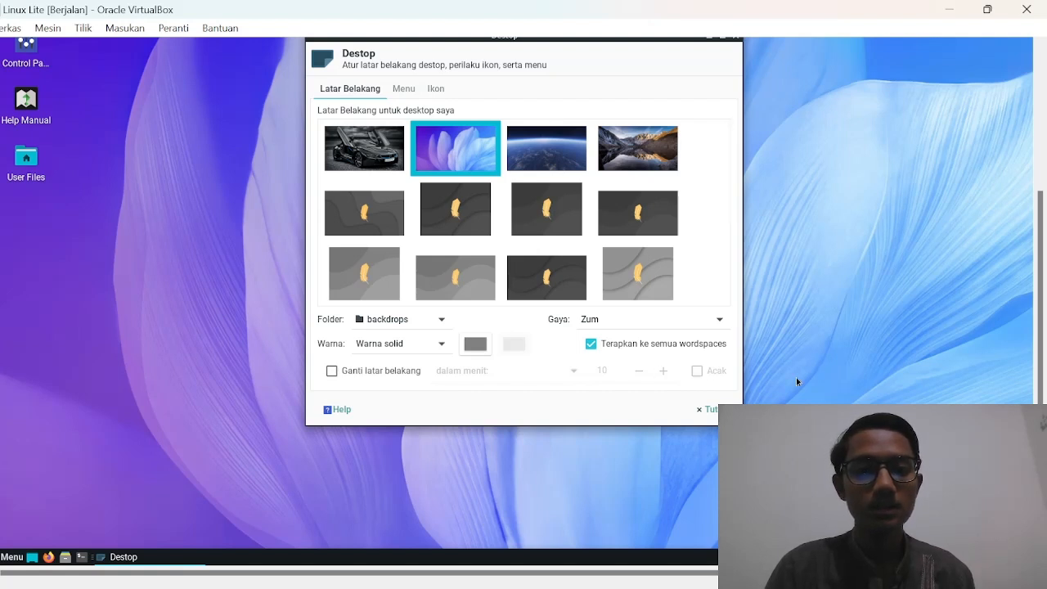
pyautogui.click(703, 412)
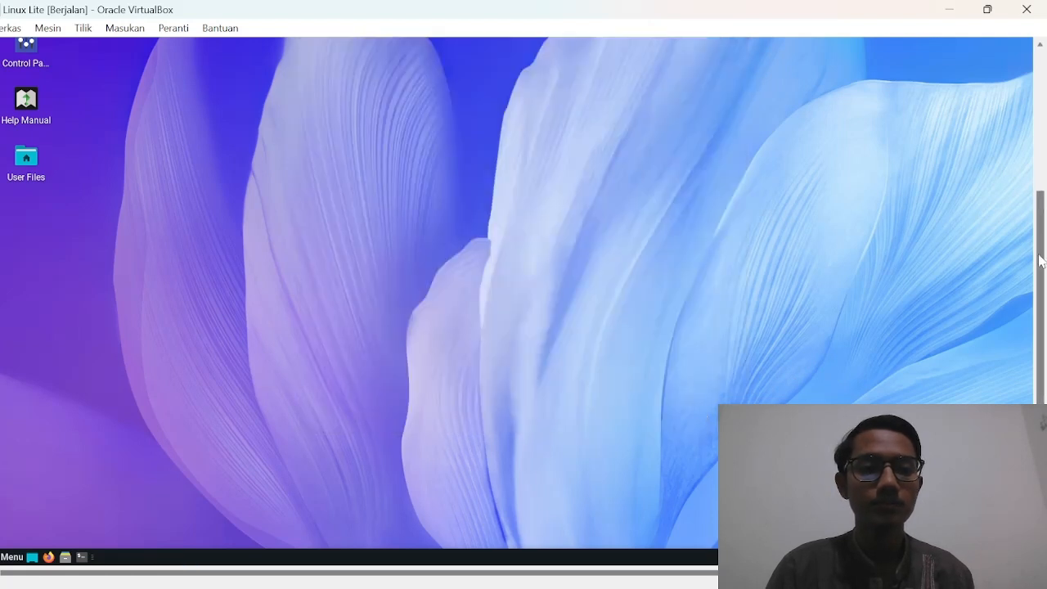
pyautogui.moveTo(1040, 260)
pyautogui.mouseDown()
pyautogui.moveTo(1039, 86)
pyautogui.moveTo(1041, 334)
pyautogui.moveTo(1028, 77)
pyautogui.moveTo(1042, 273)
pyautogui.mouseUp()
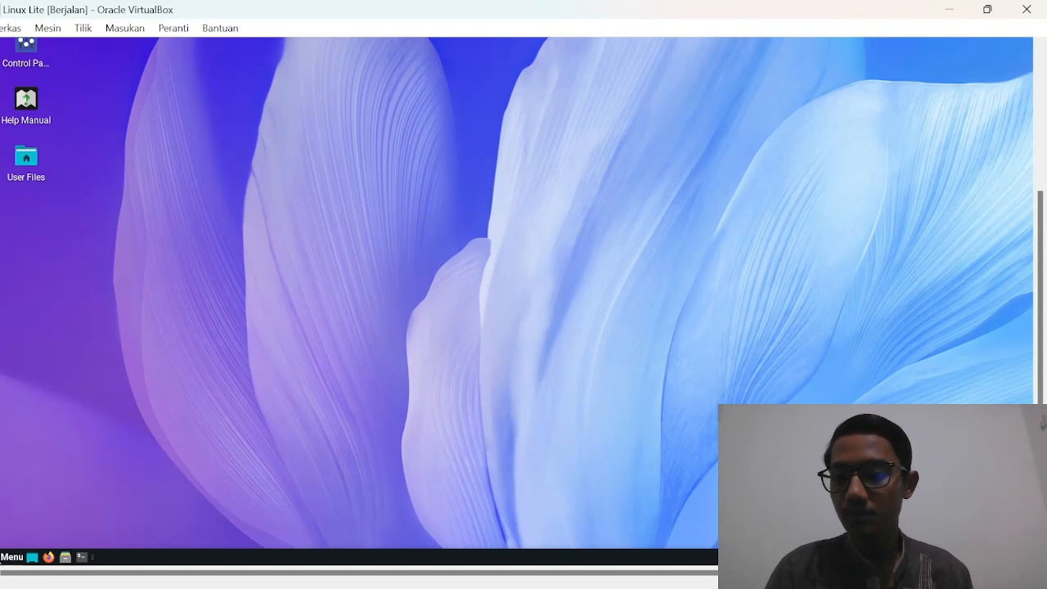
# - Open the guest's appearance settings from Menu > Konfigurasi
pyautogui.click(11, 556)
pyautogui.click(29, 382)
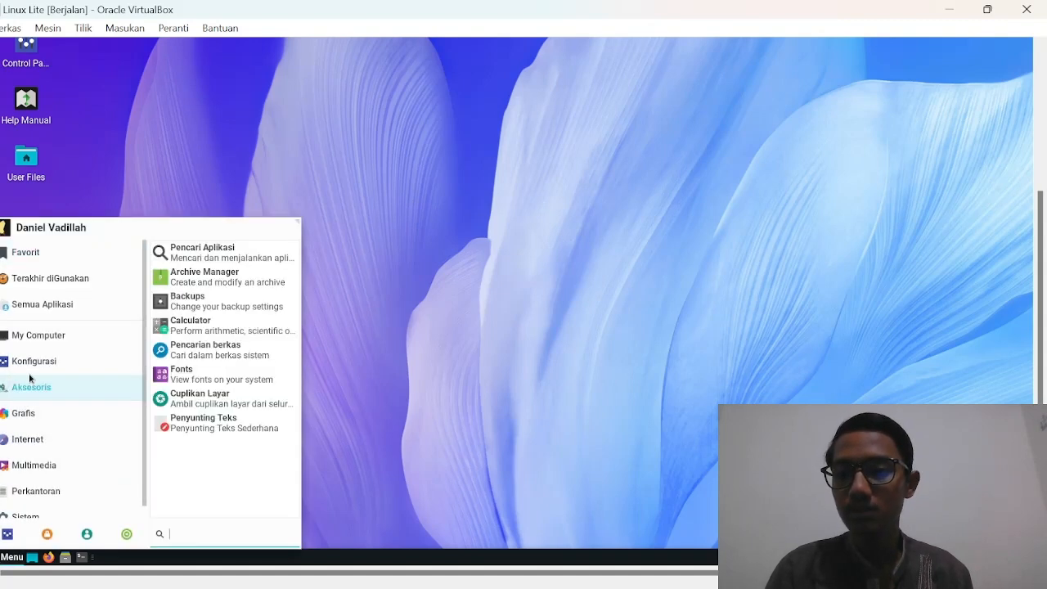
pyautogui.click(33, 365)
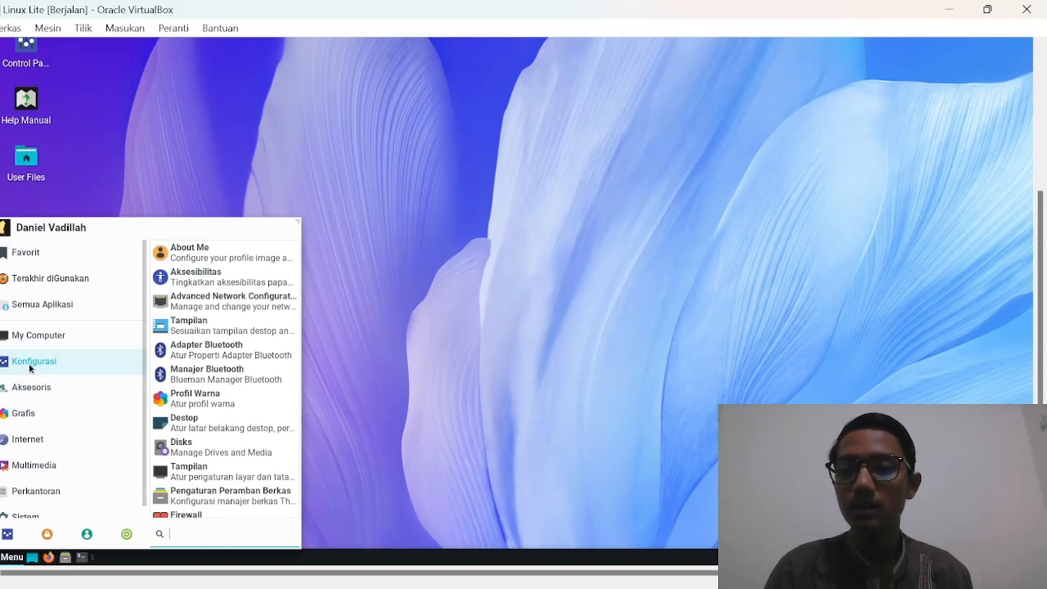
pyautogui.click(219, 330)
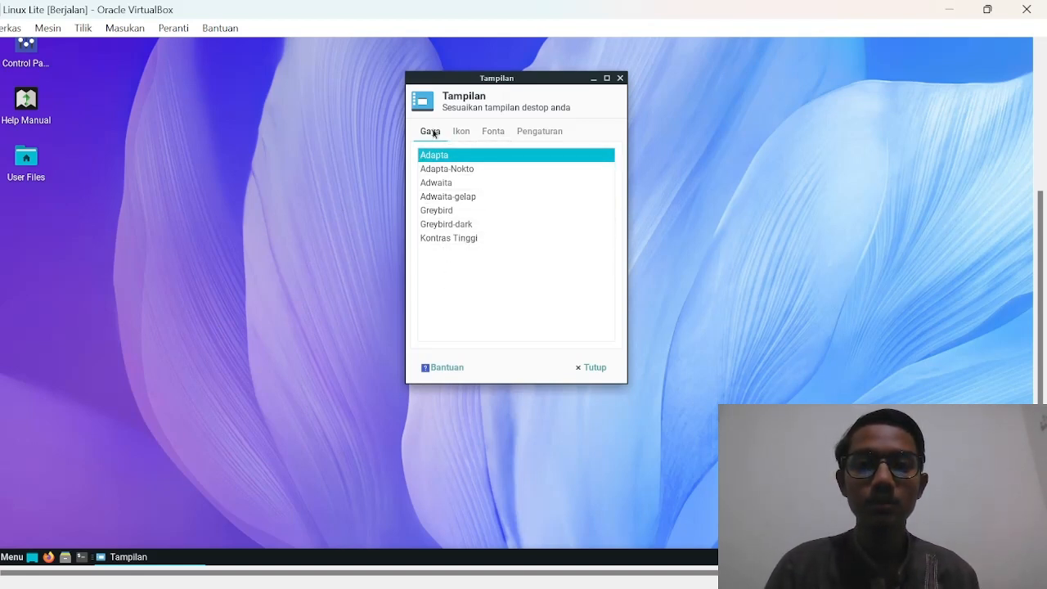
# - Try the Greybird, Adwaita and Adapta-Nokto styles, then apply Greybird-dark
pyautogui.click(448, 212)
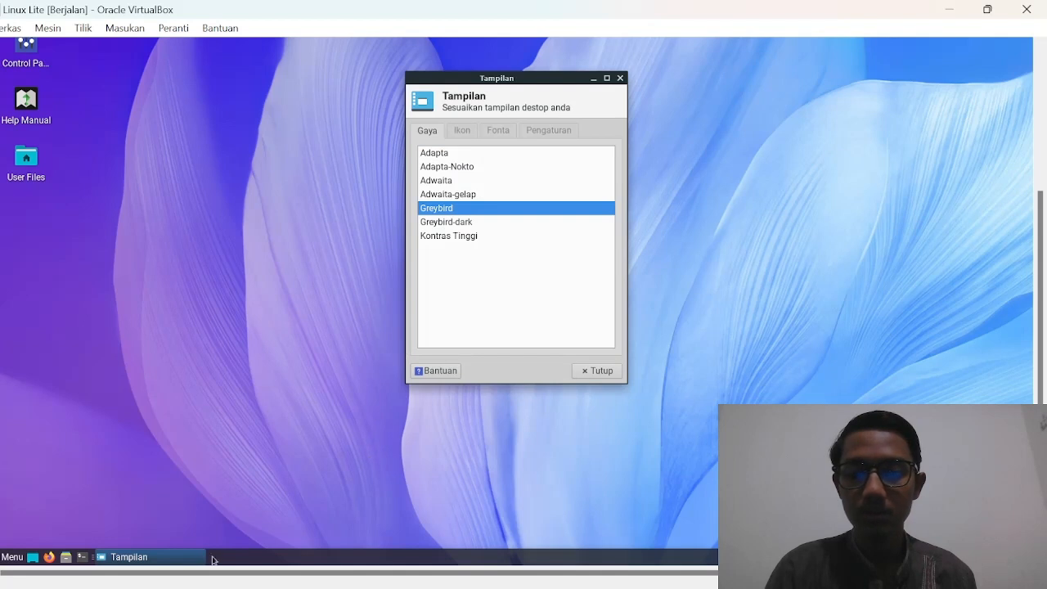
pyautogui.click(437, 185)
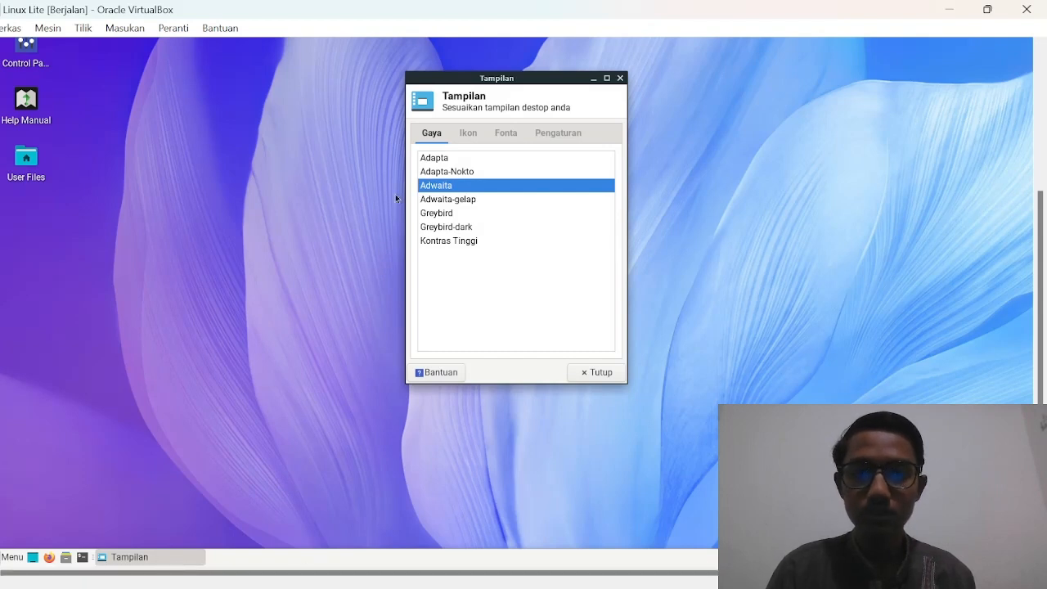
pyautogui.click(440, 172)
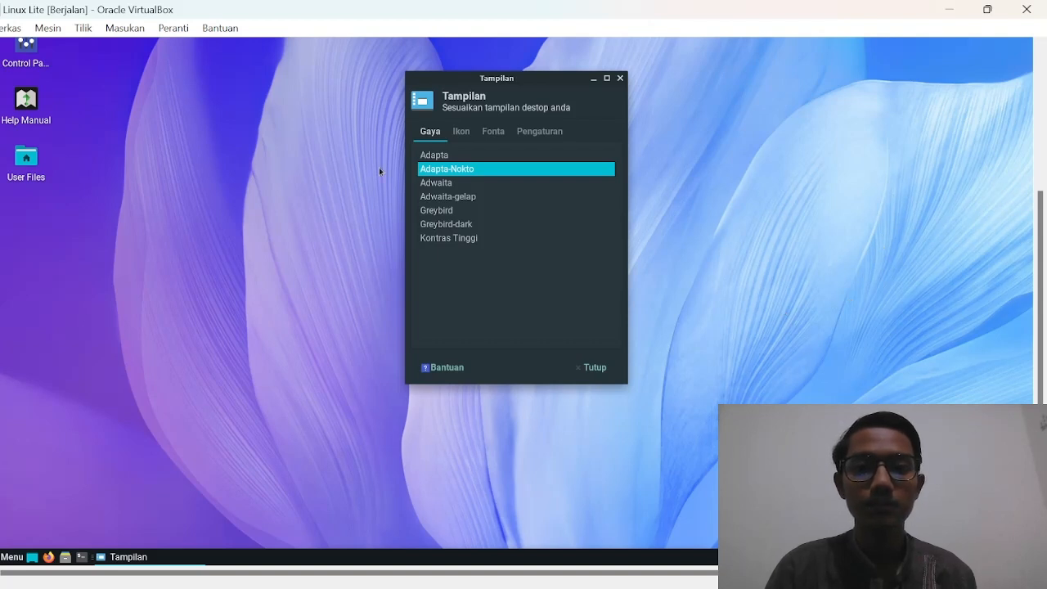
pyautogui.click(461, 224)
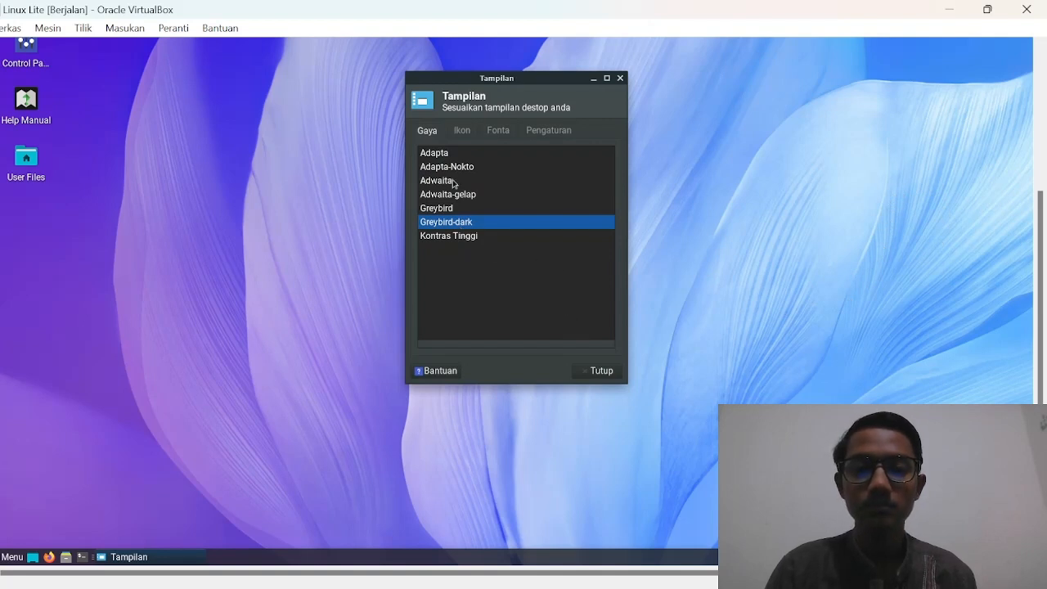
# - Try the Ubuntu-Mono-Dark and Papirus-Adapta-Nokto icon themes, then apply LoginIcons
pyautogui.click(462, 131)
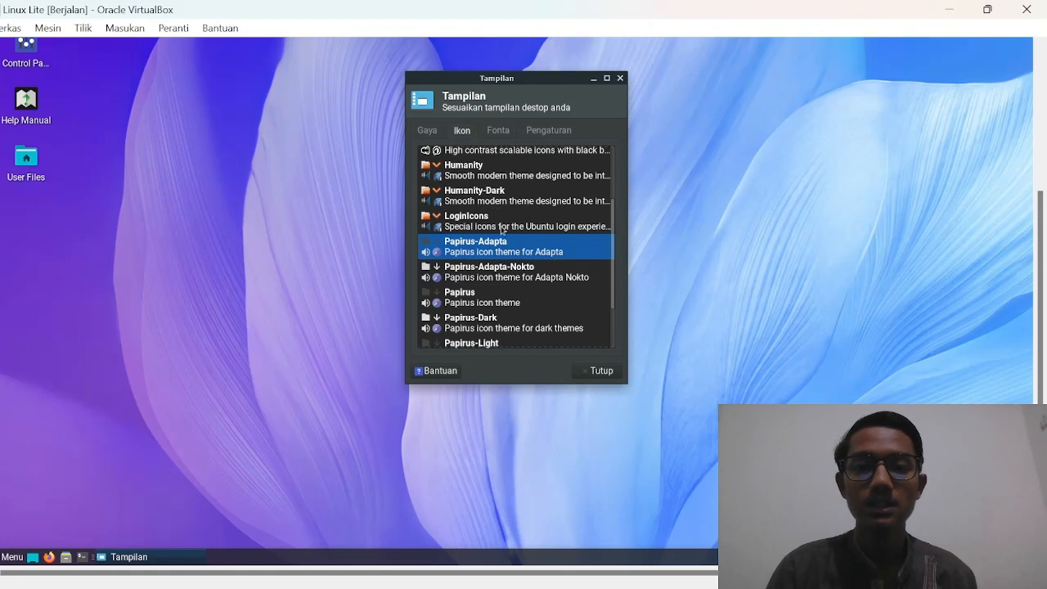
pyautogui.scroll(-2, 501, 229)
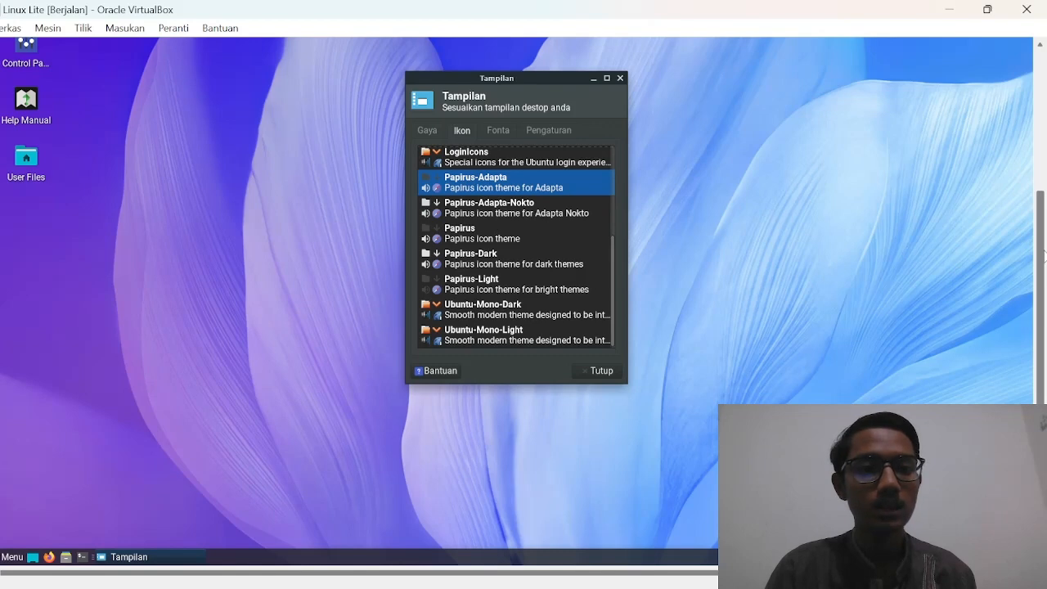
pyautogui.moveTo(1043, 256); pyautogui.dragTo(1043, 109)
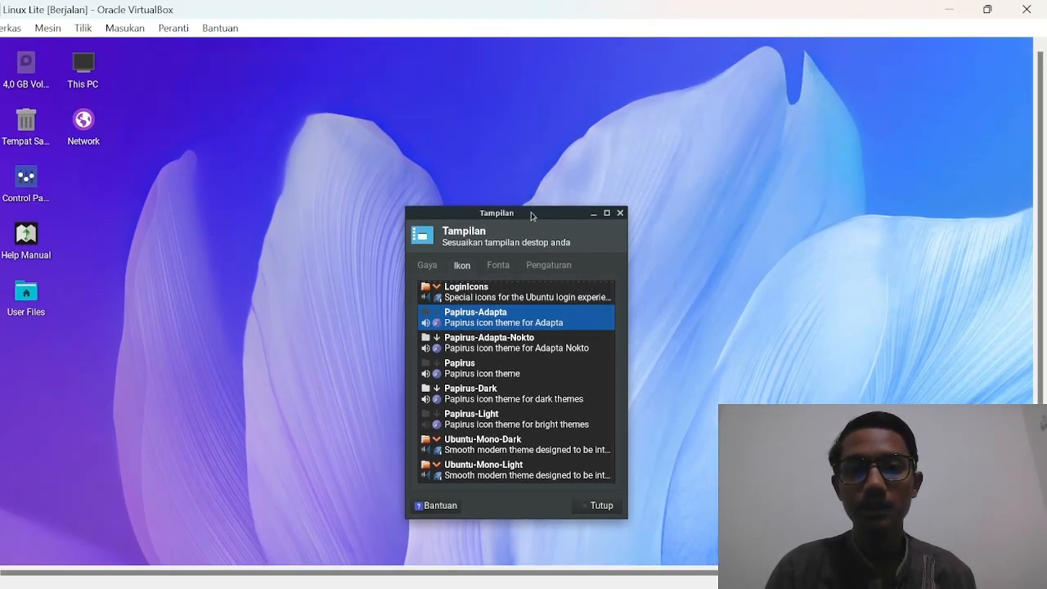
pyautogui.moveTo(530, 212); pyautogui.dragTo(531, 111)
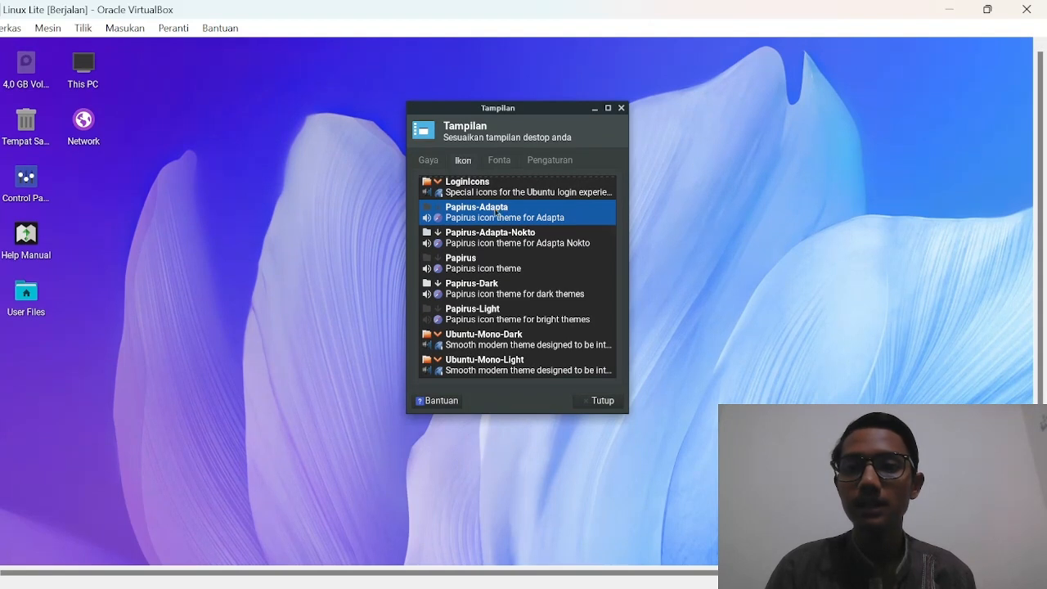
pyautogui.click(511, 339)
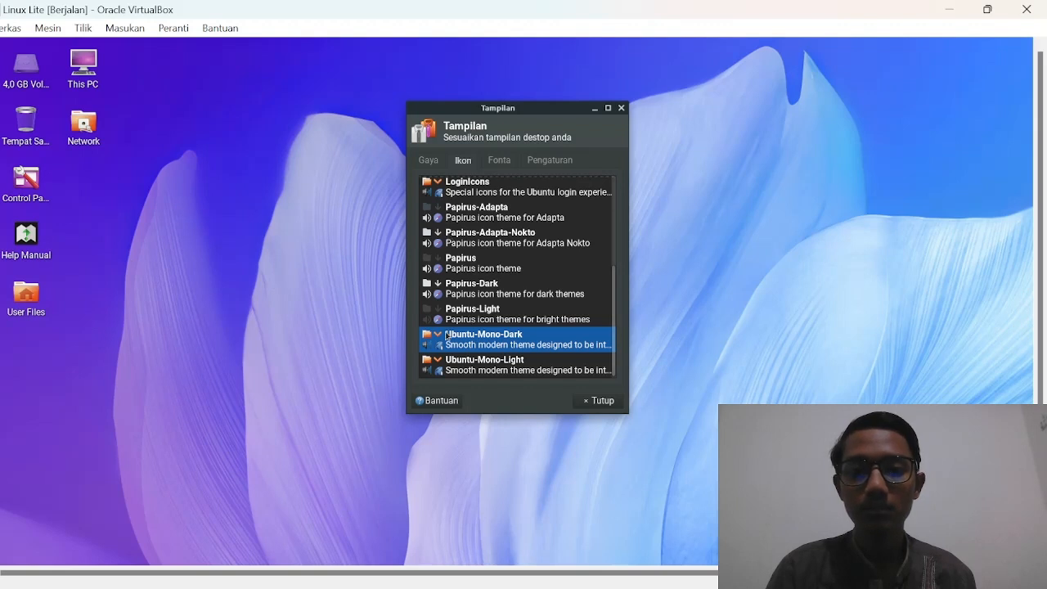
pyautogui.click(485, 250)
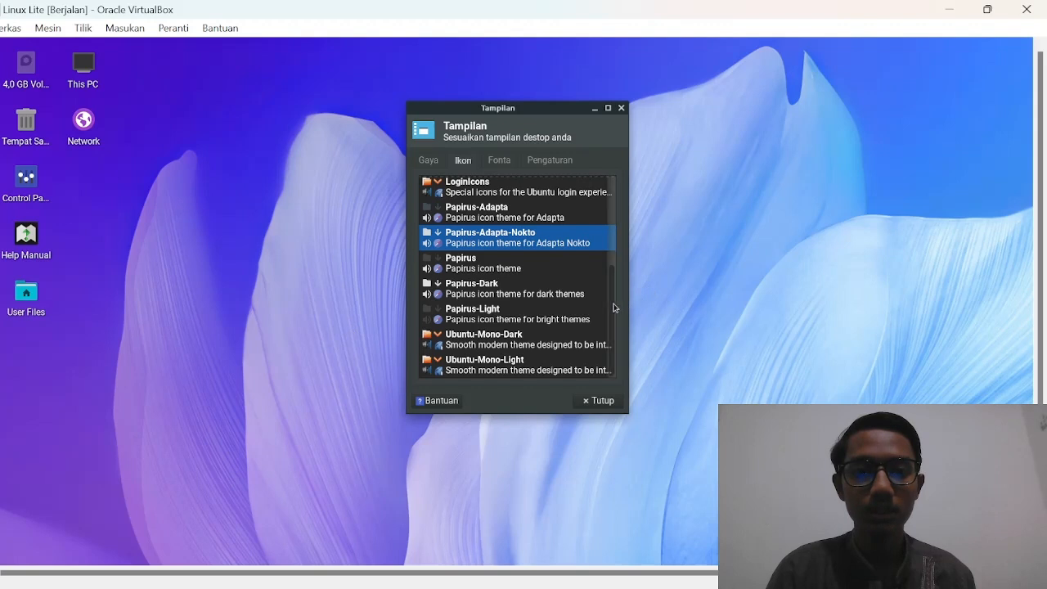
pyautogui.scroll(4, 613, 306)
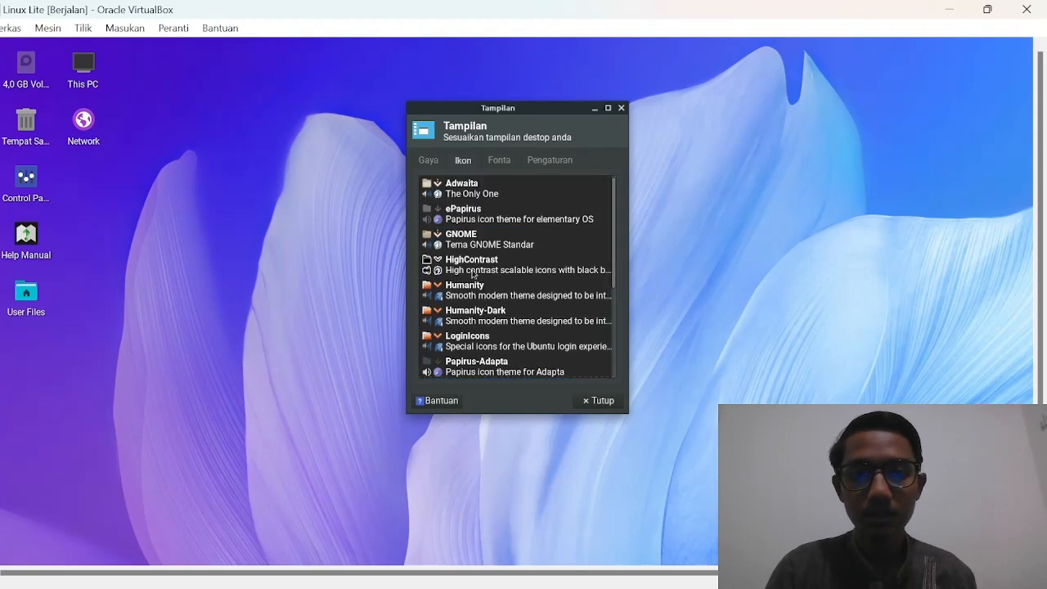
pyautogui.click(473, 339)
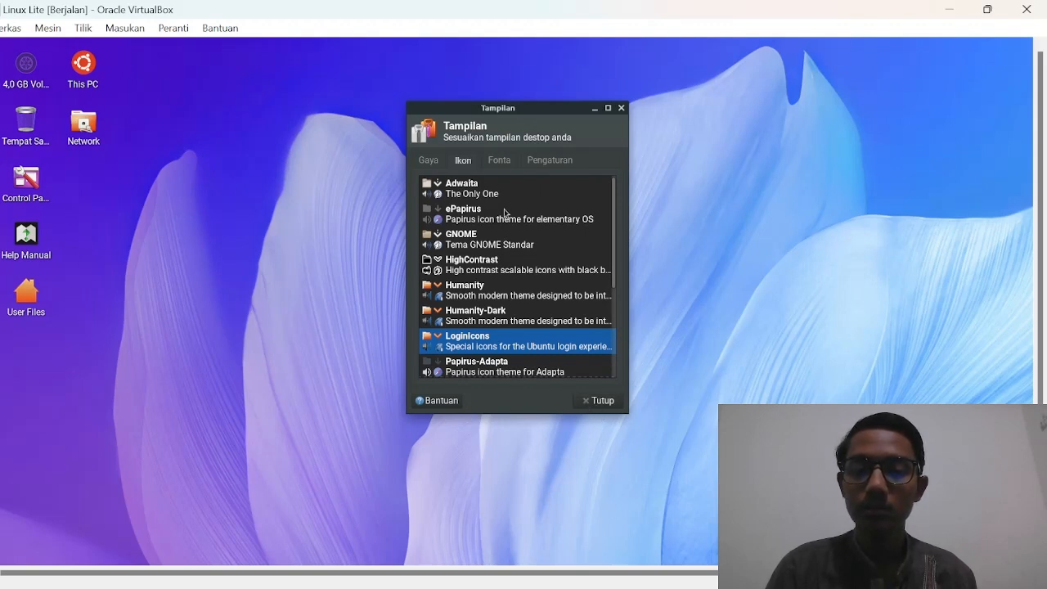
# - Close the appearance settings and bring up the menu's Konfigurasi category
pyautogui.click(431, 162)
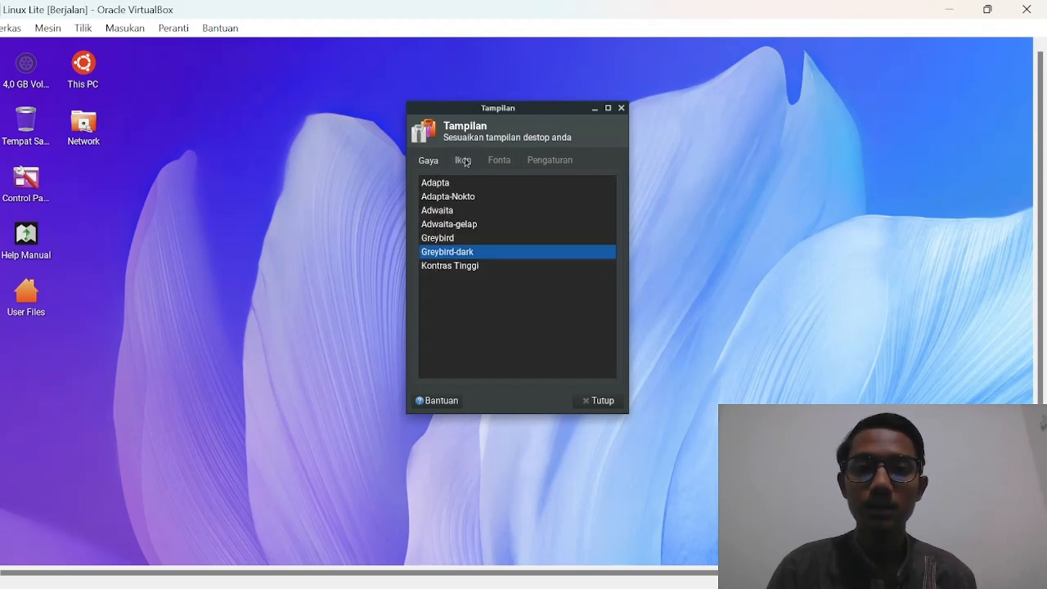
pyautogui.click(463, 161)
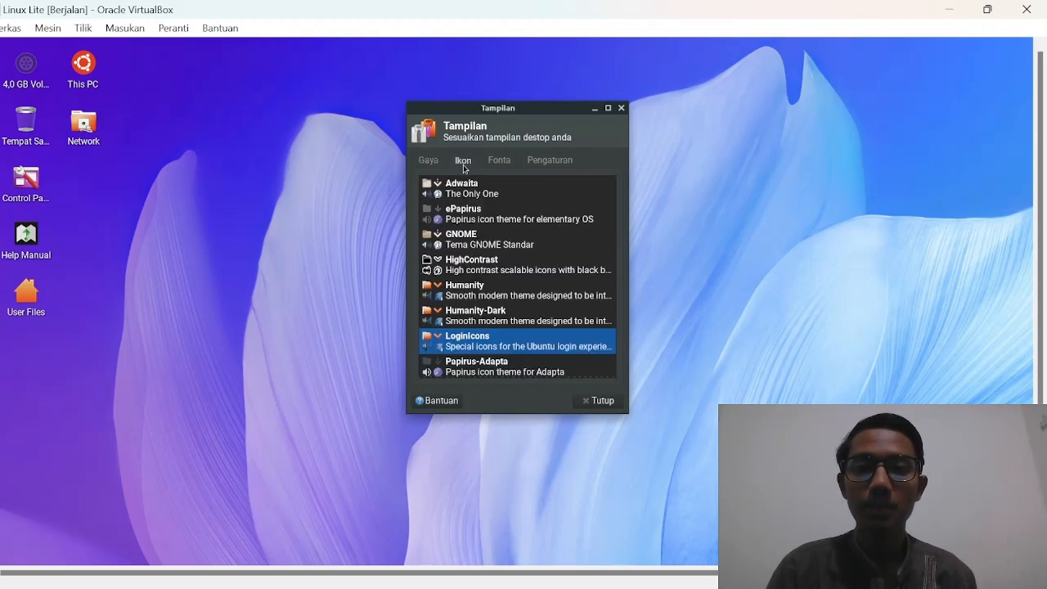
pyautogui.click(601, 400)
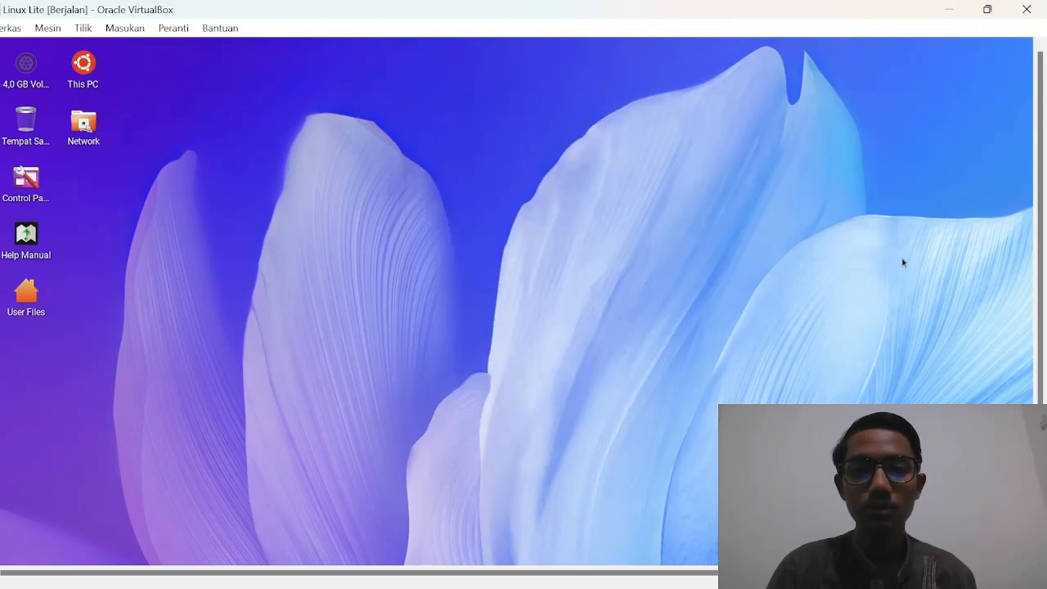
pyautogui.scroll(-3, 1037, 229)
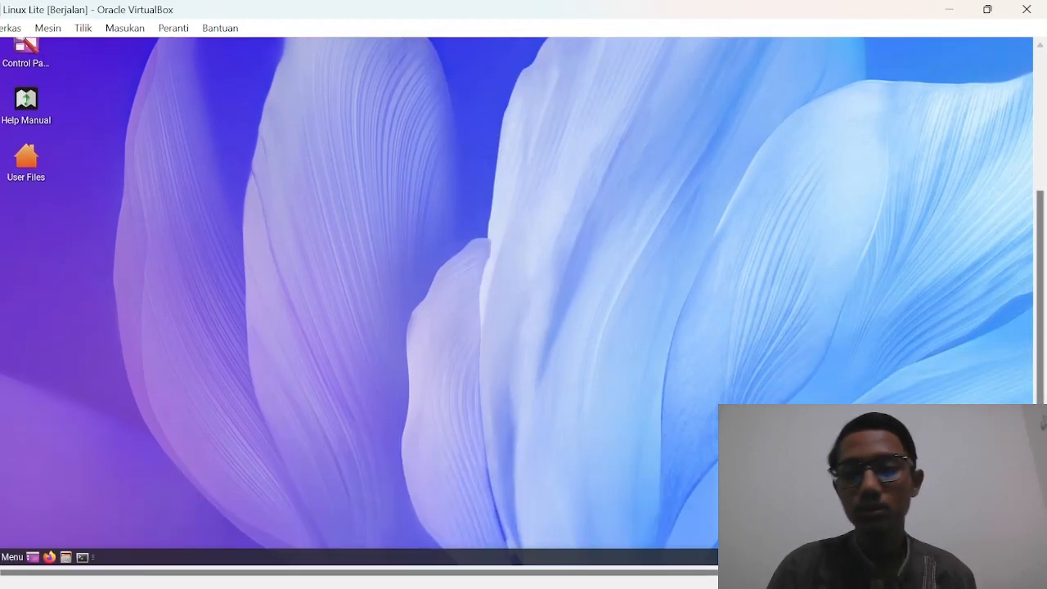
pyautogui.click(7, 557)
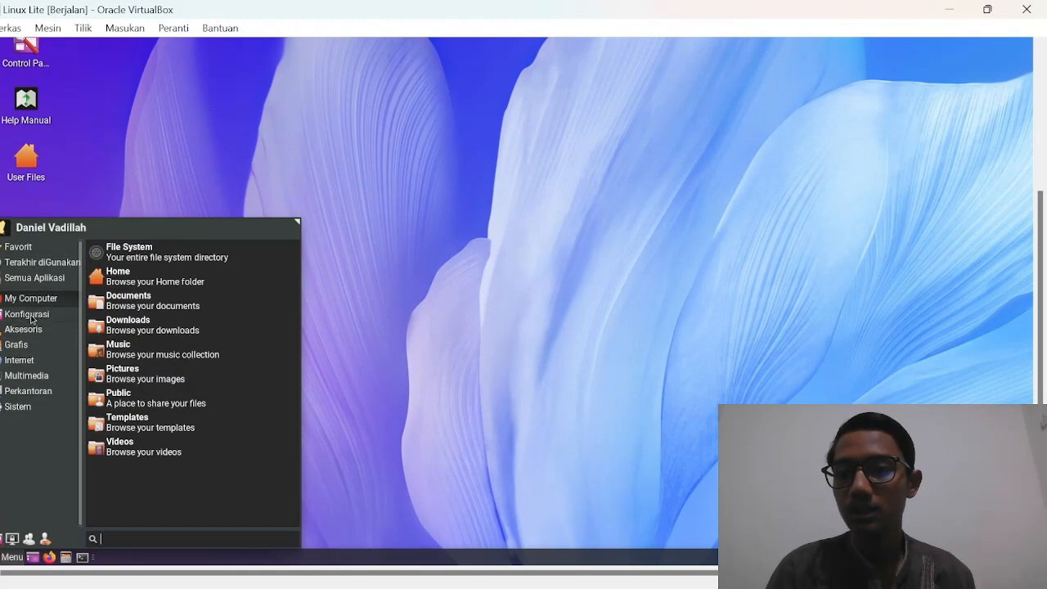
pyautogui.moveTo(33, 319)
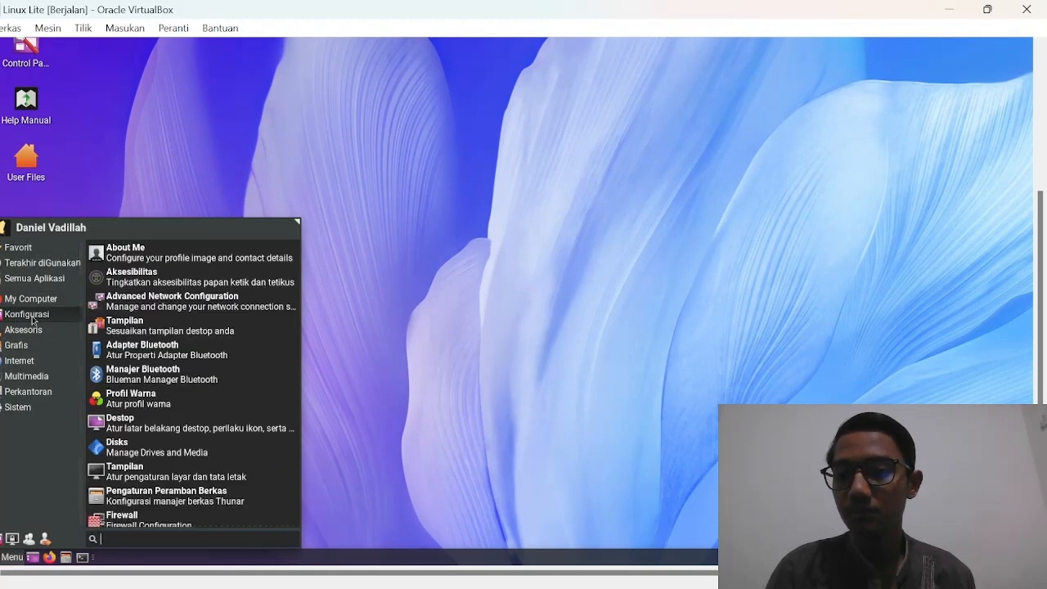
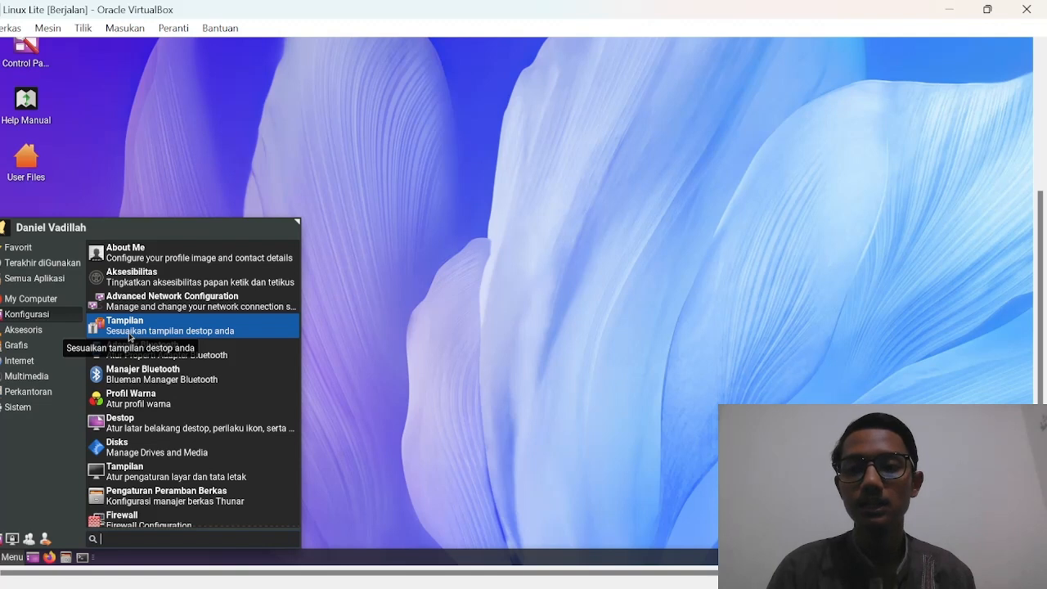
# - Dismiss the Linux Lite application menu and scroll the VM view across the desktop
pyautogui.click(394, 354)
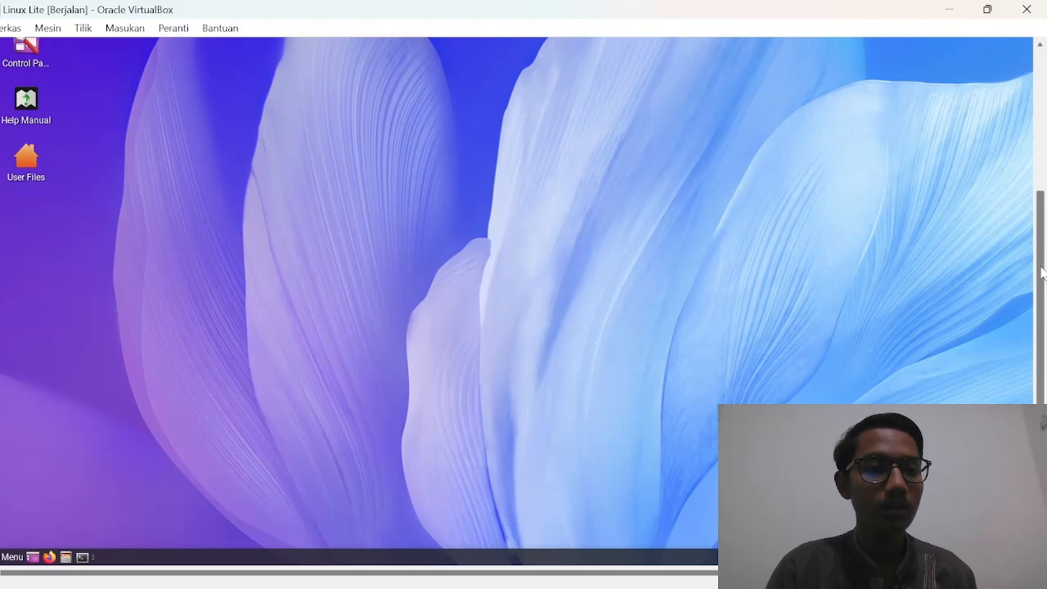
pyautogui.moveTo(1041, 260); pyautogui.dragTo(1045, 326)
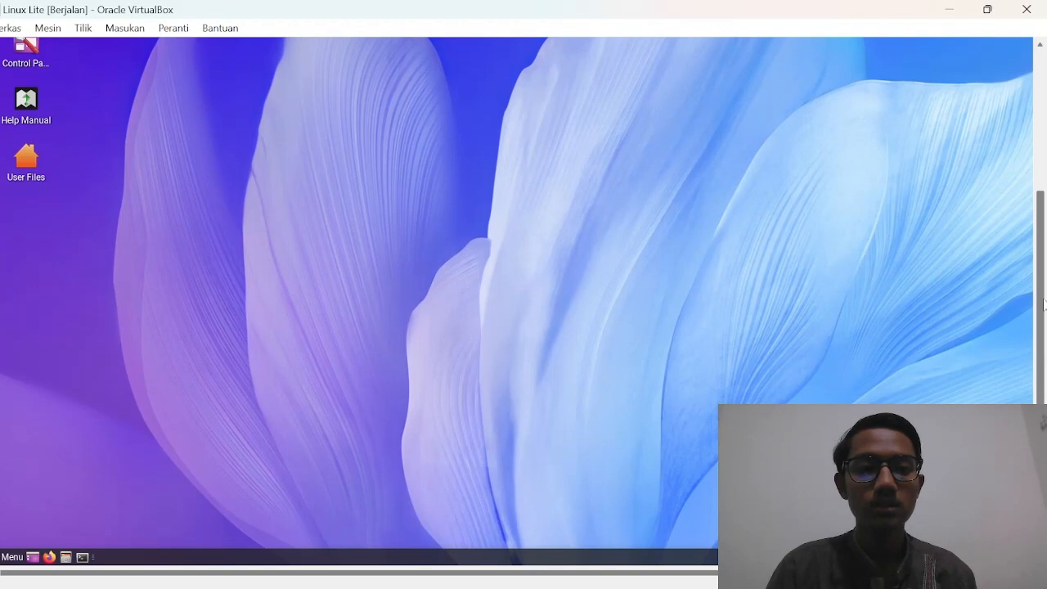
pyautogui.moveTo(1043, 304); pyautogui.dragTo(1038, 24)
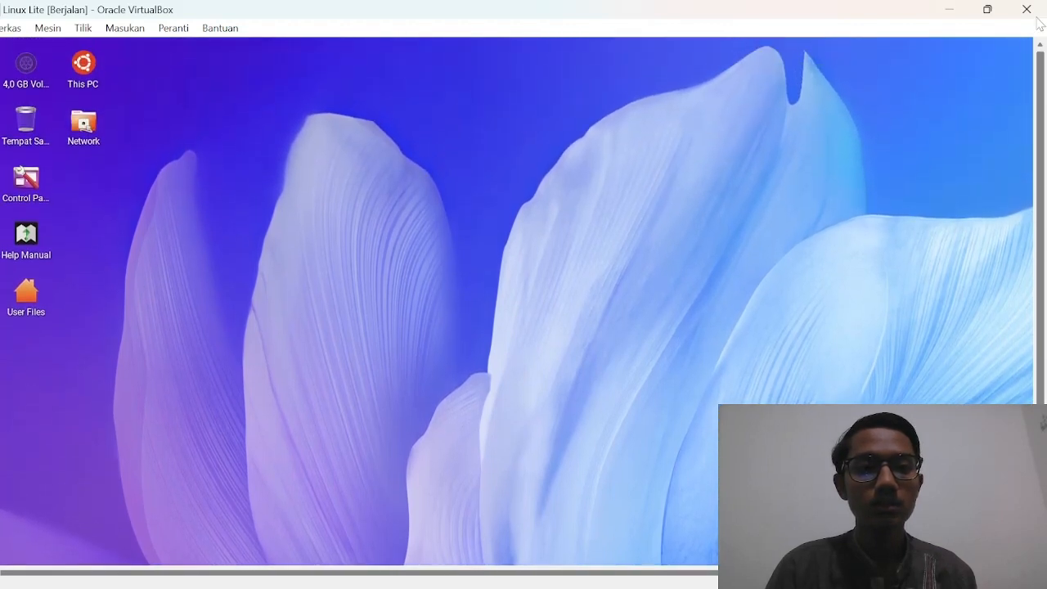
pyautogui.moveTo(1043, 89); pyautogui.dragTo(1020, 91)
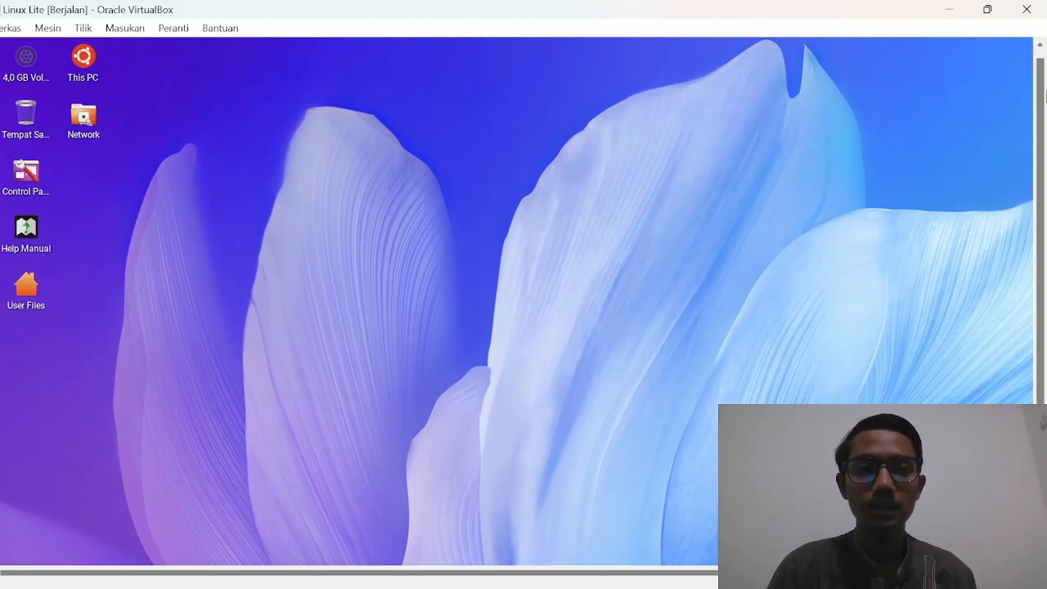
pyautogui.moveTo(1040, 106); pyautogui.dragTo(1022, 76)
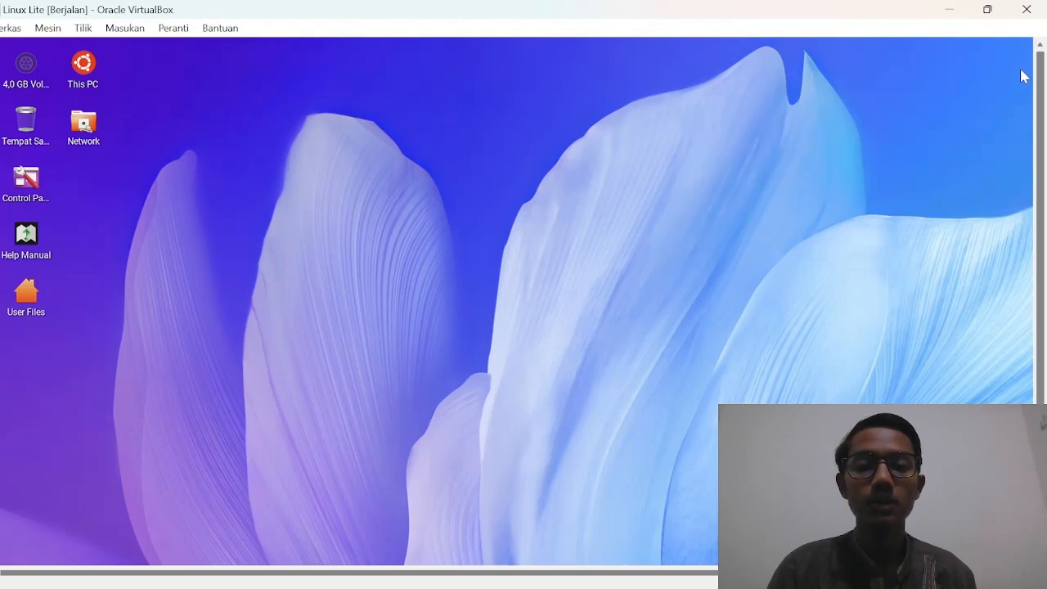
pyautogui.moveTo(1039, 115); pyautogui.dragTo(1039, 224)
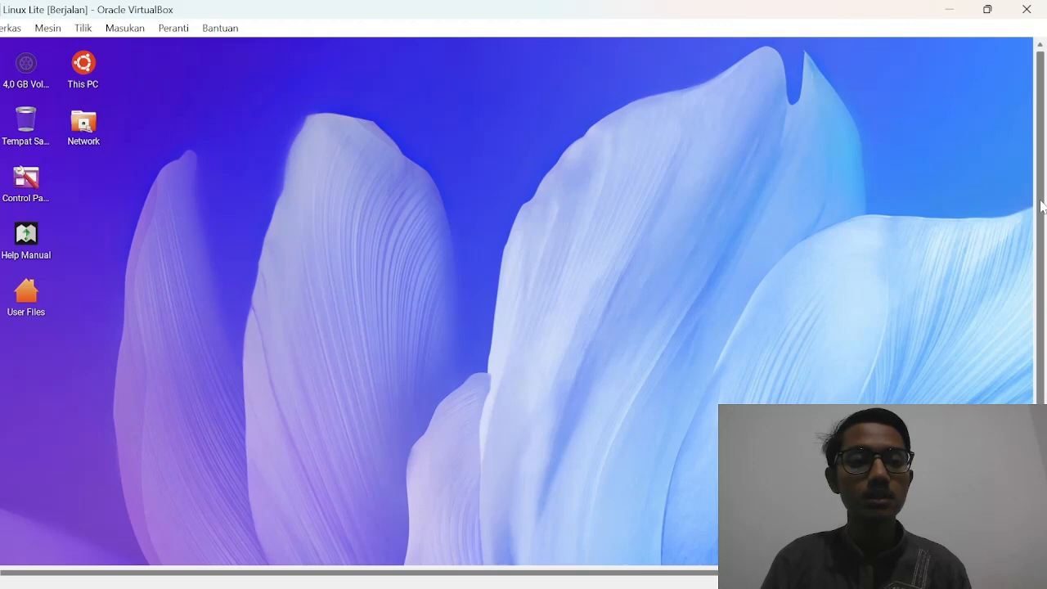
pyautogui.moveTo(1045, 206); pyautogui.dragTo(1038, 343)
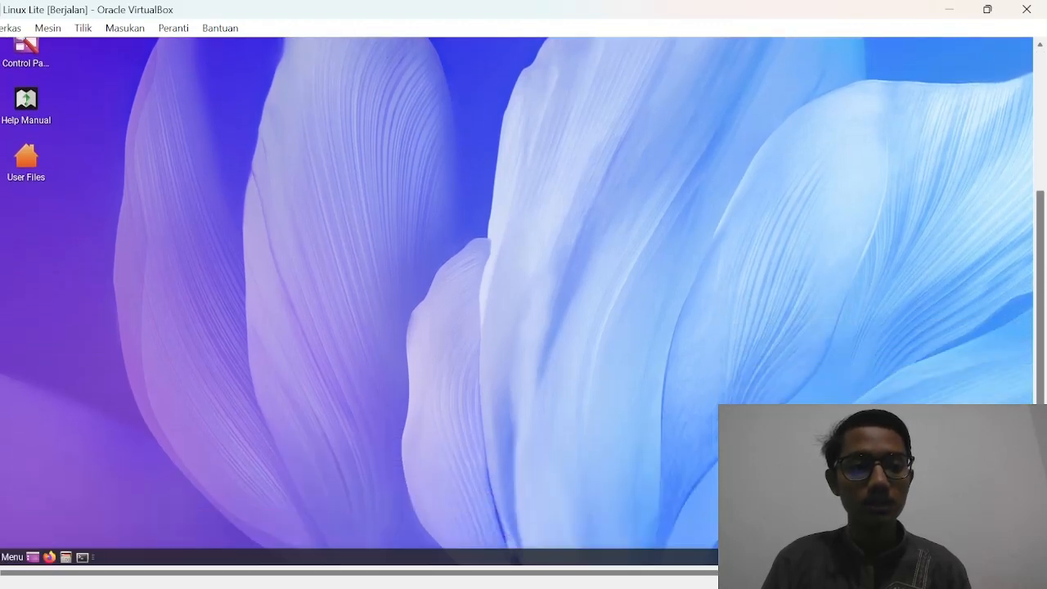
# - Launch a terminal from the taskbar and become root with sudo su, entering the account password
pyautogui.click(82, 557)
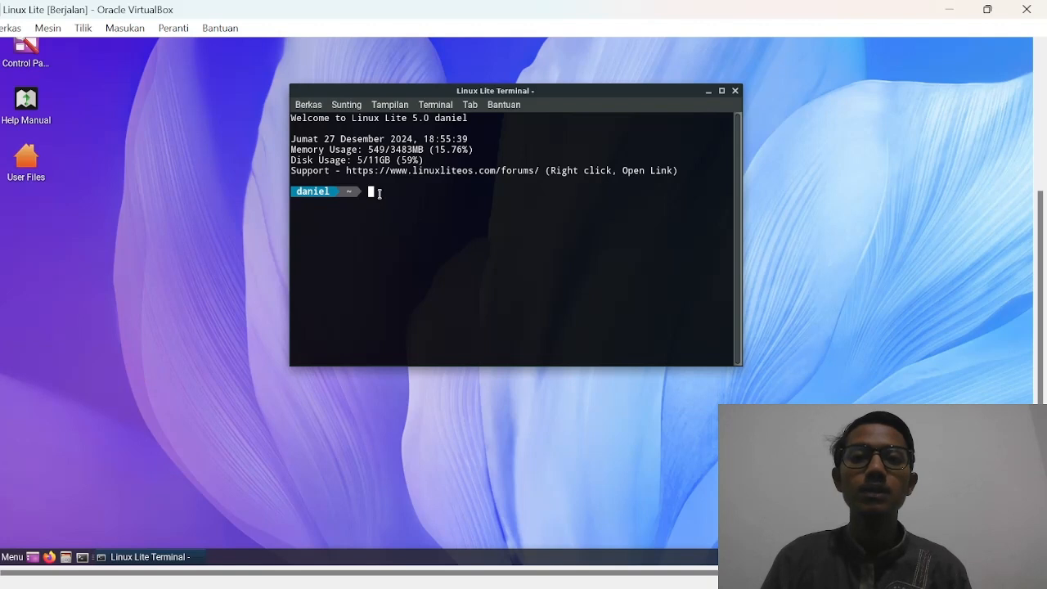
pyautogui.write('sudo ')
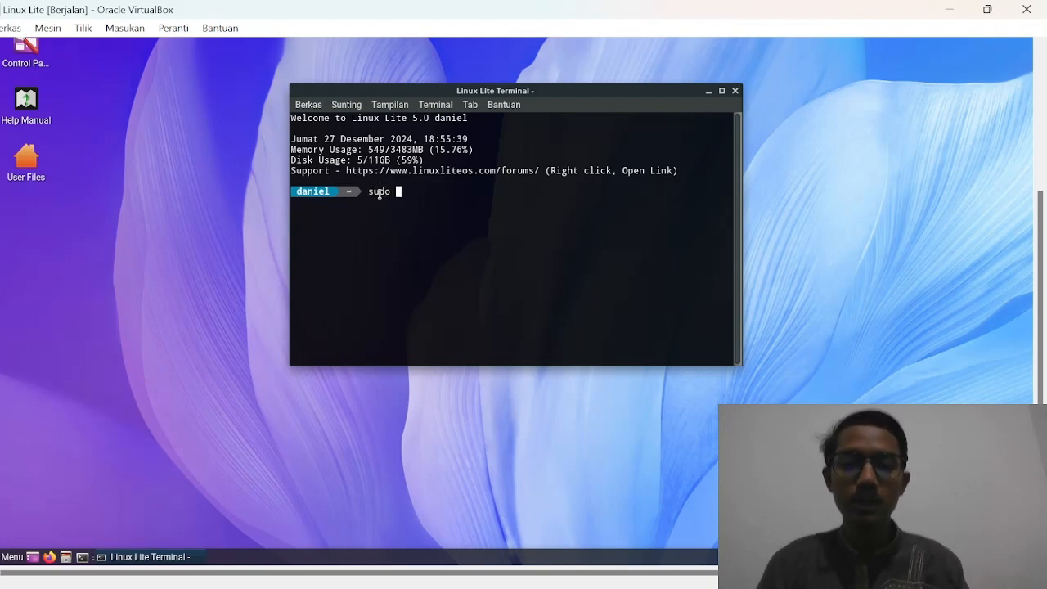
pyautogui.write('su')
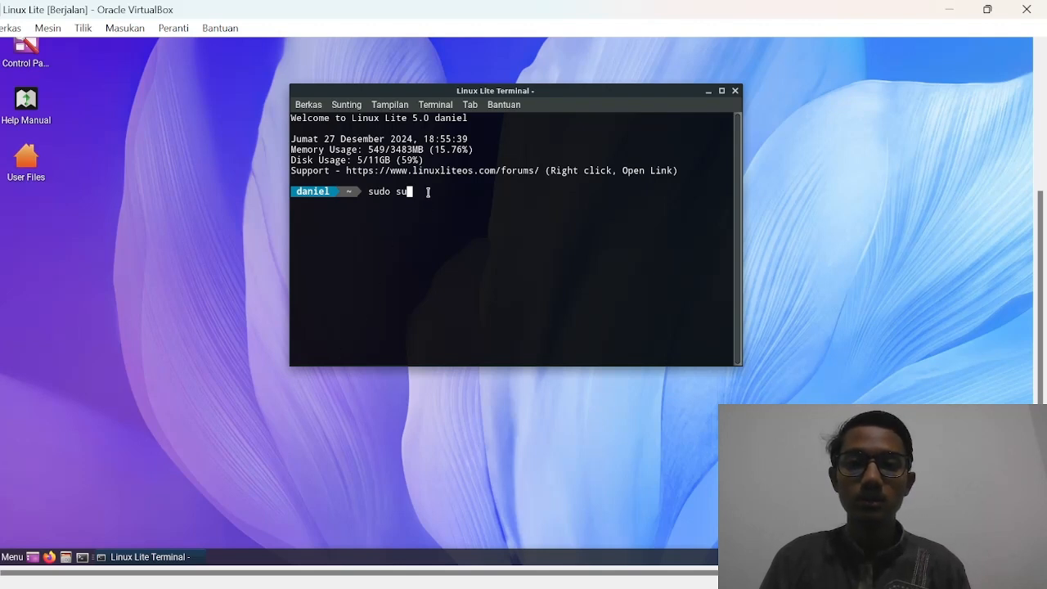
pyautogui.press('Return')
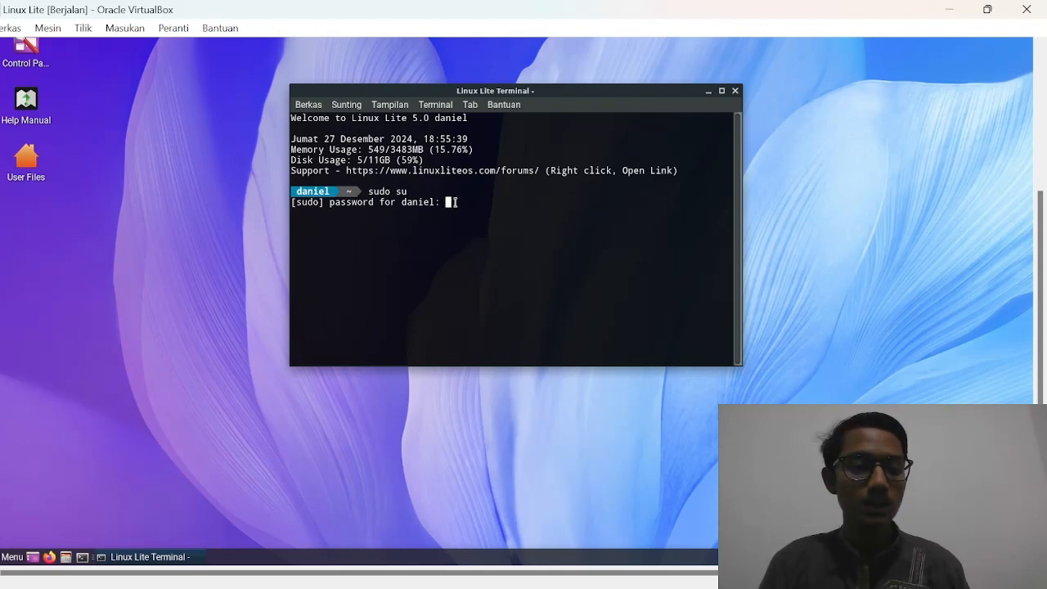
pyautogui.press('Return')
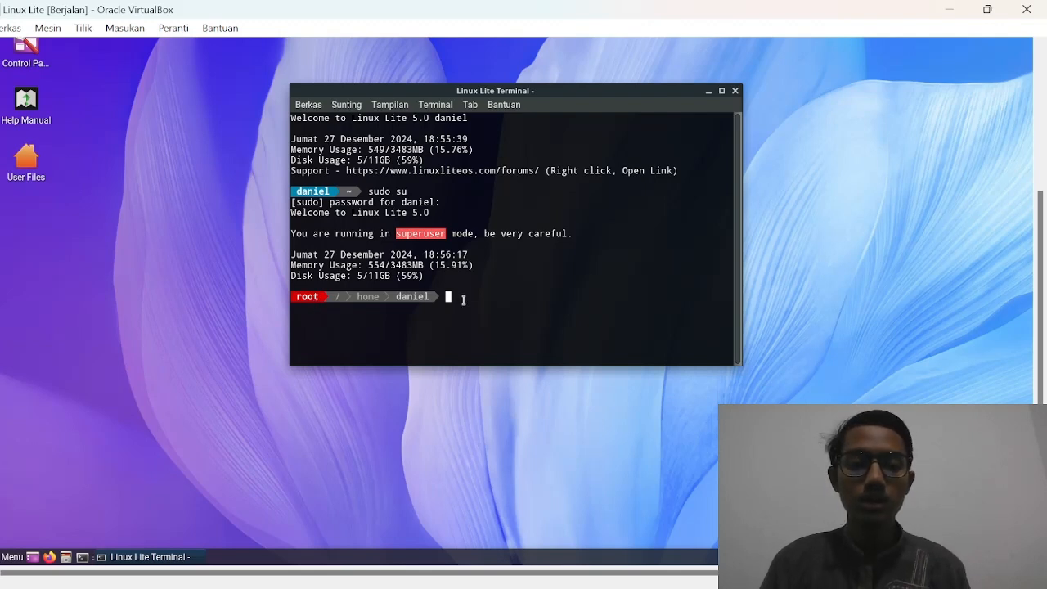
# - Run pwd to show /home/daniel, then ls /home/daniel to list its folders
pyautogui.write('pwd')
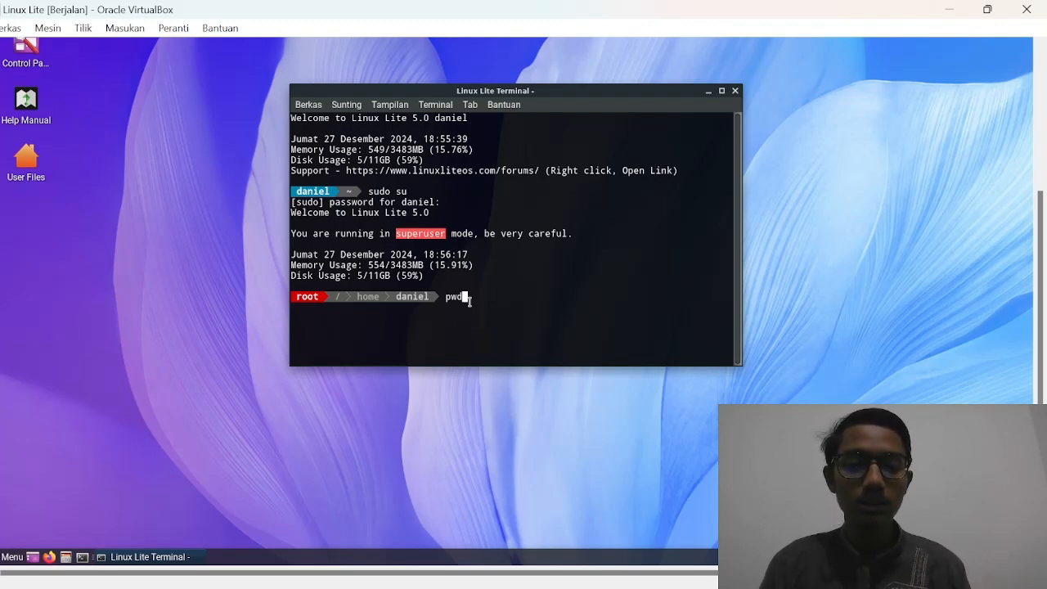
pyautogui.press('Return')
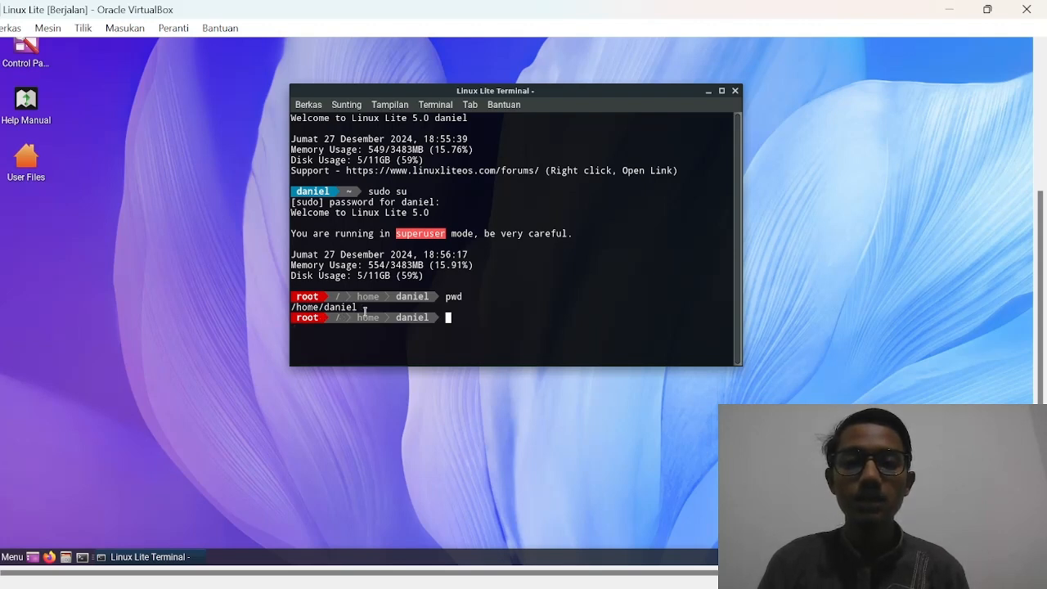
pyautogui.moveTo(359, 309); pyautogui.dragTo(289, 317)
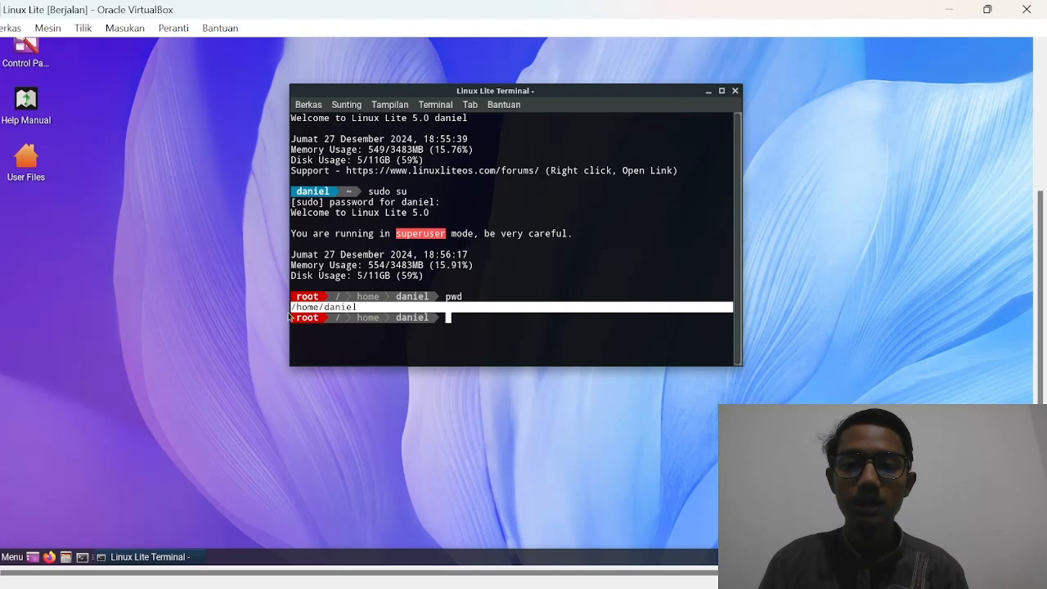
pyautogui.click(372, 306)
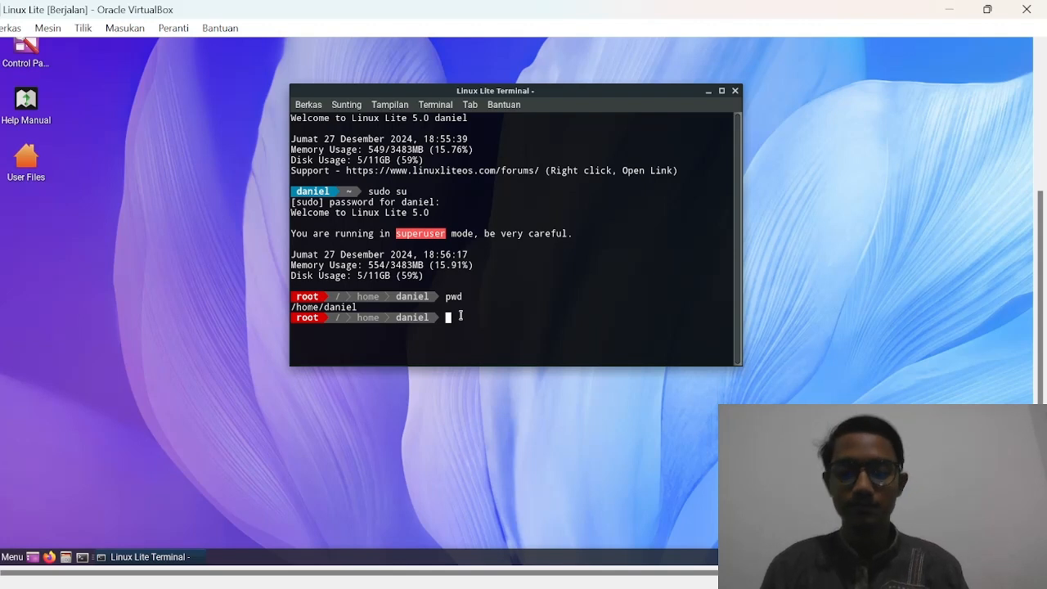
pyautogui.write('ls /')
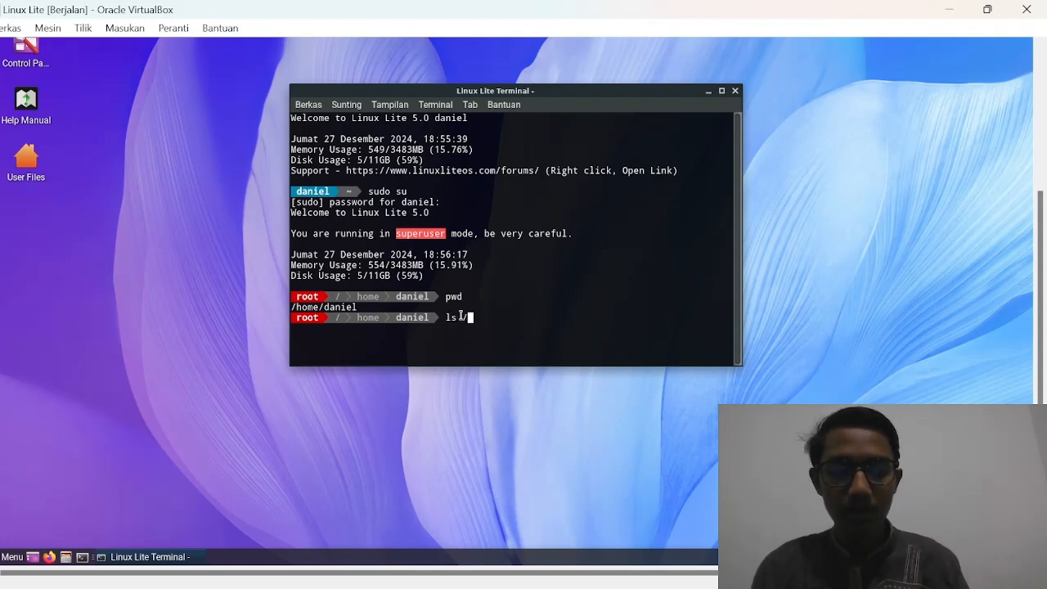
pyautogui.write('home/d')
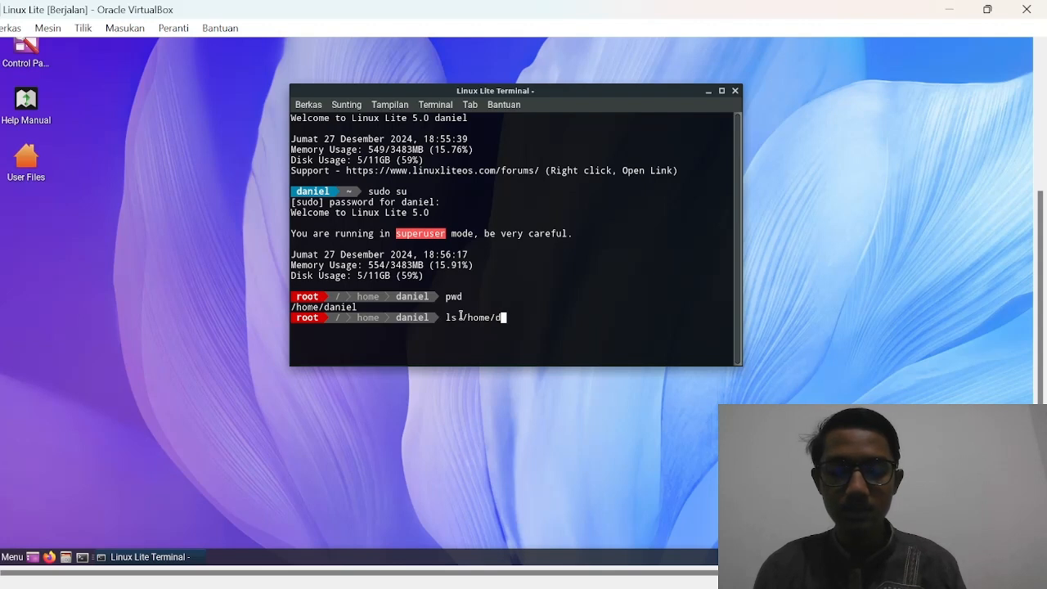
pyautogui.write('aniel')
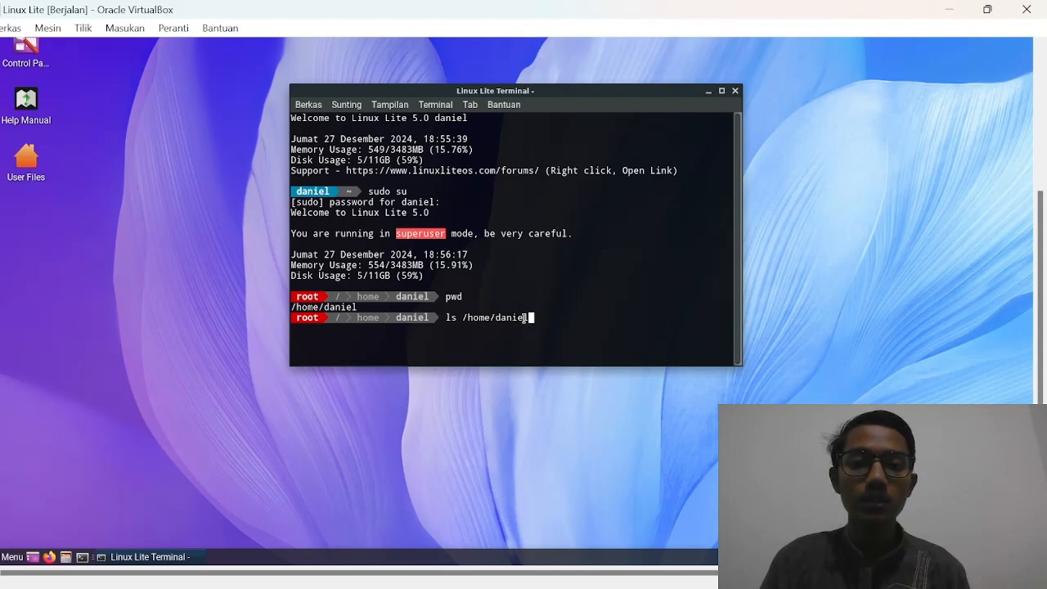
pyautogui.press('Return')
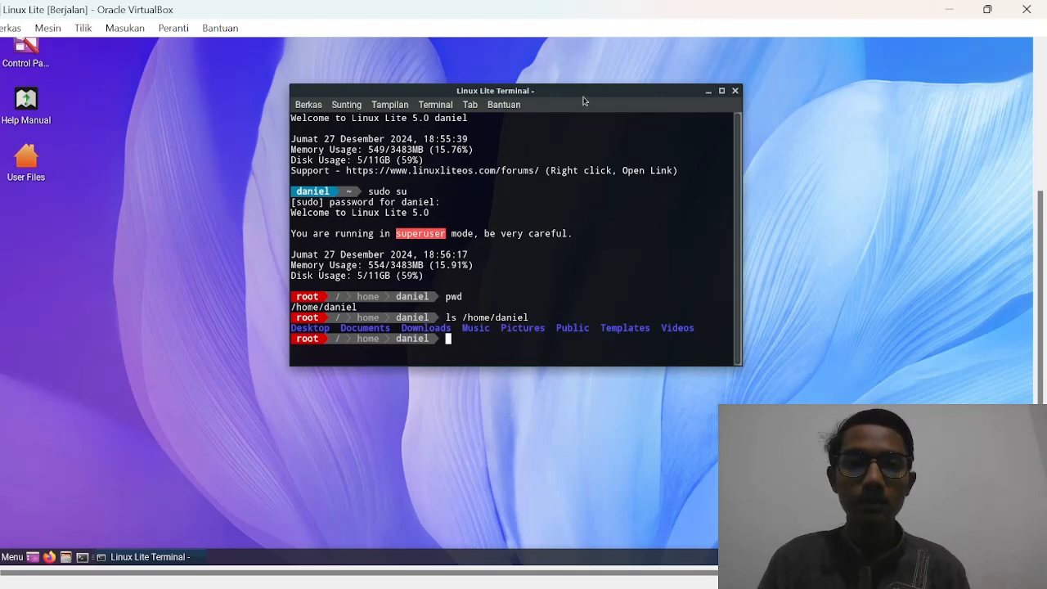
# - Open the User Files home folder and position the file manager and terminal side by side
pyautogui.moveTo(584, 100); pyautogui.dragTo(781, 77)
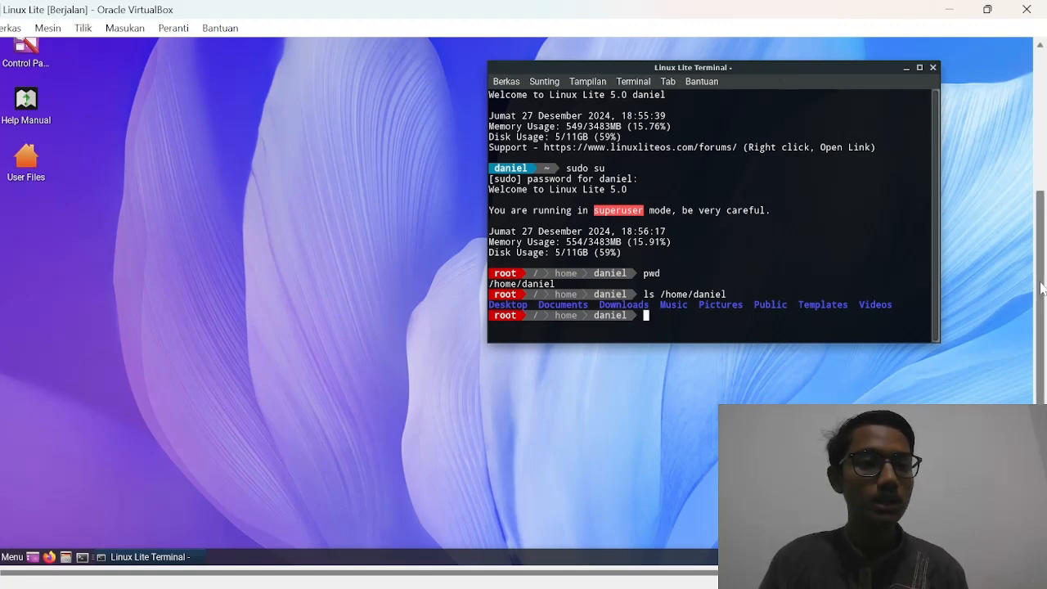
pyautogui.moveTo(1044, 303); pyautogui.dragTo(1042, 198)
pyautogui.click(27, 250)
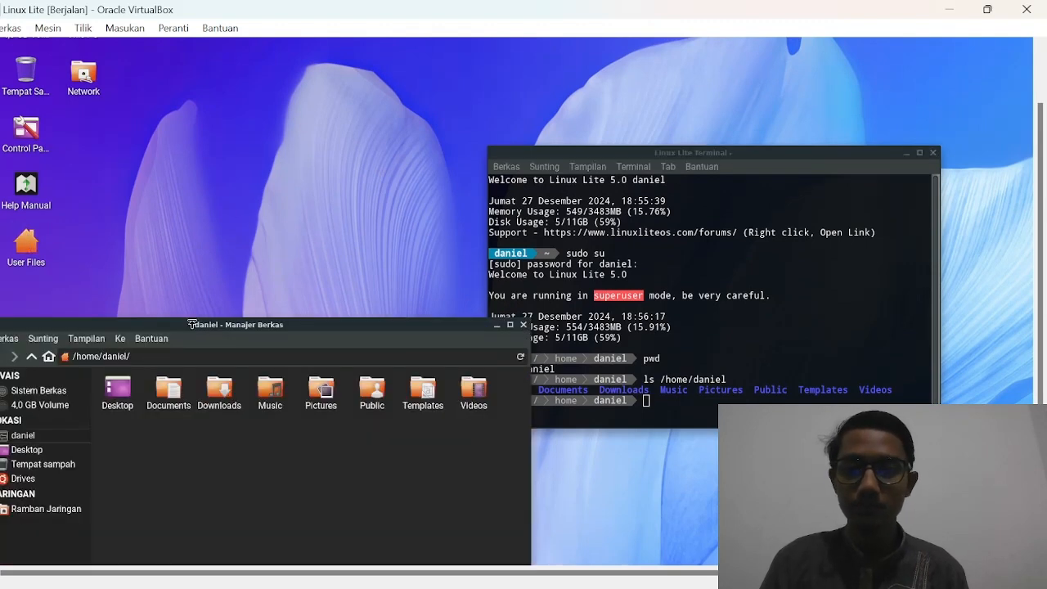
pyautogui.moveTo(258, 328); pyautogui.dragTo(217, 120)
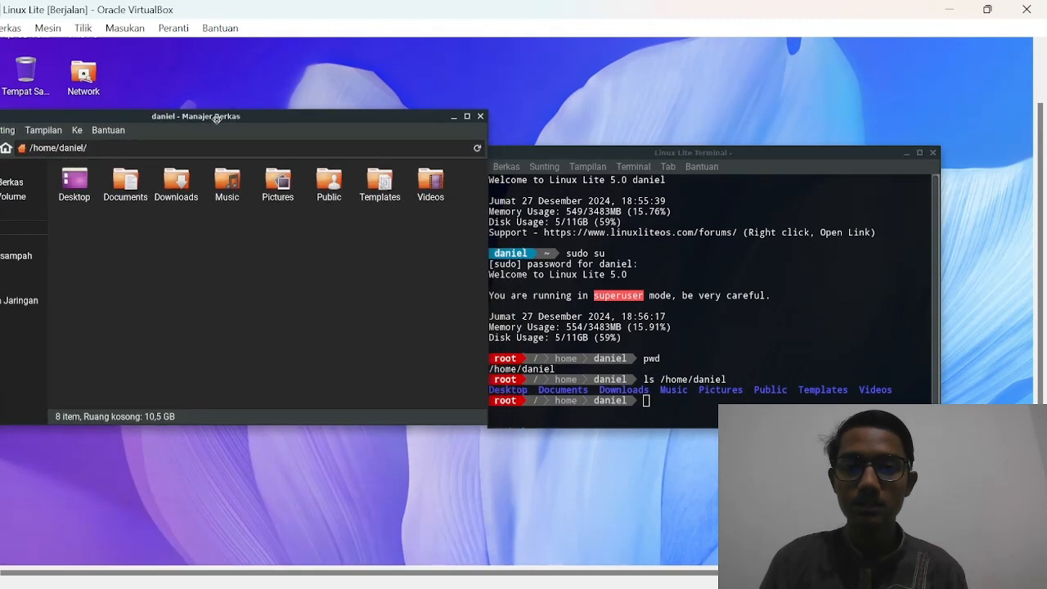
pyautogui.moveTo(731, 156); pyautogui.dragTo(779, 124)
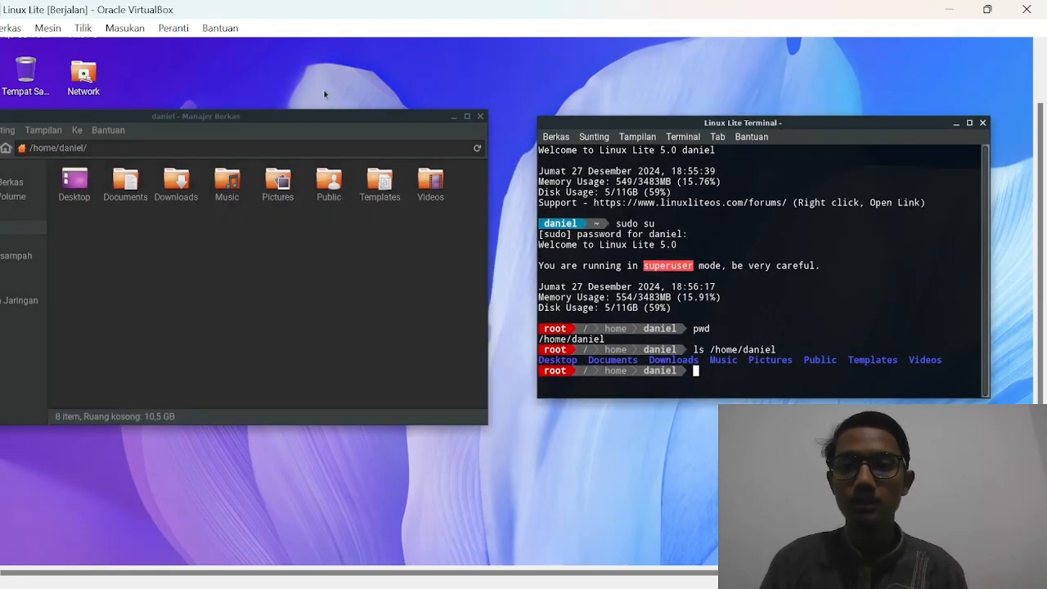
pyautogui.moveTo(295, 125); pyautogui.dragTo(328, 108)
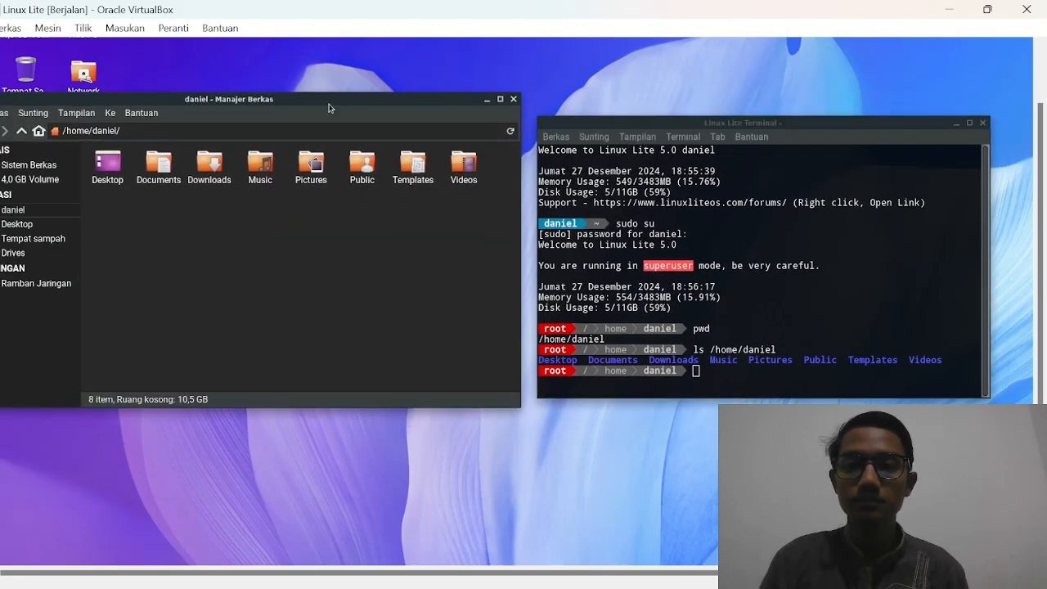
pyautogui.click(699, 371)
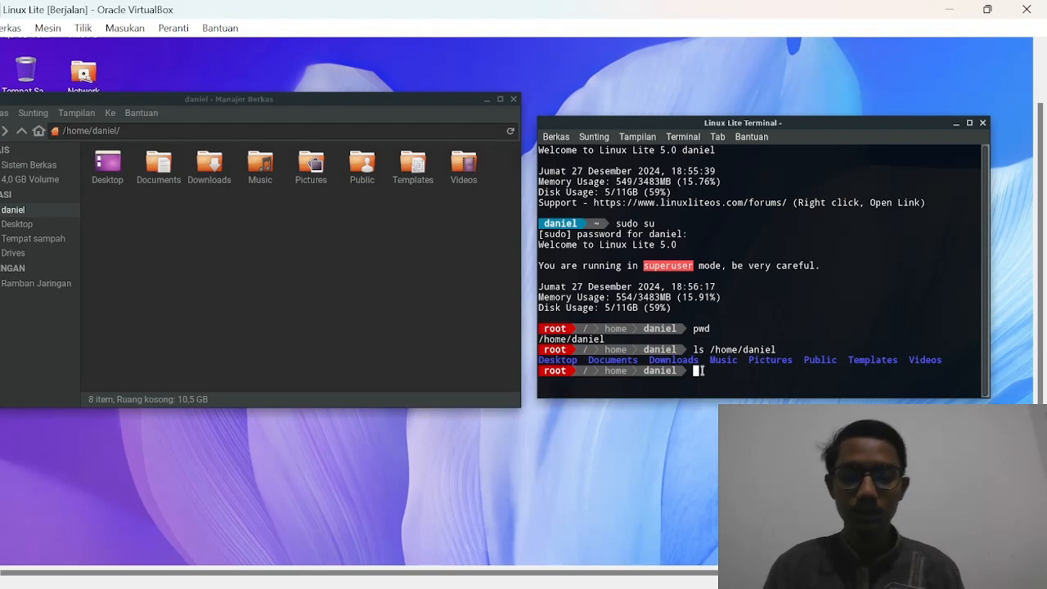
# - Run mkdir SI-B and confirm the new folder shows up in the file manager
pyautogui.write('mkdir ')
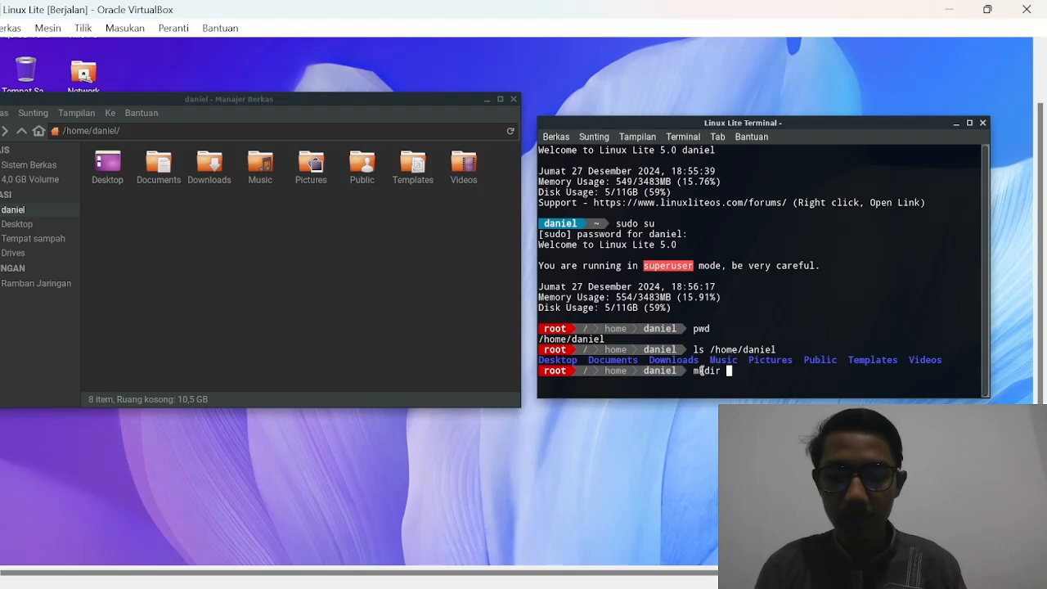
pyautogui.write('SI-B')
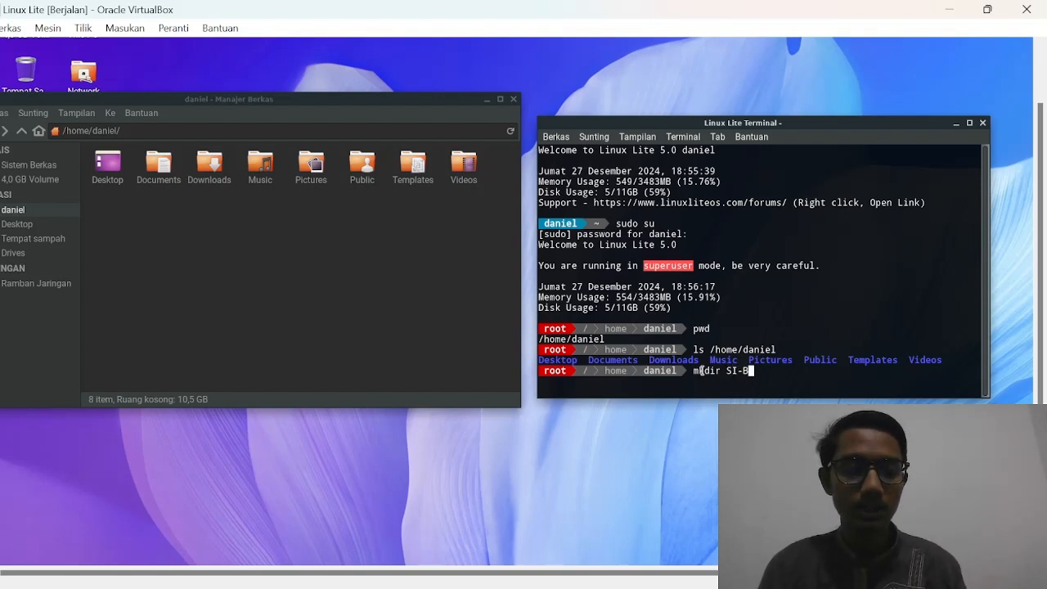
pyautogui.press('Return')
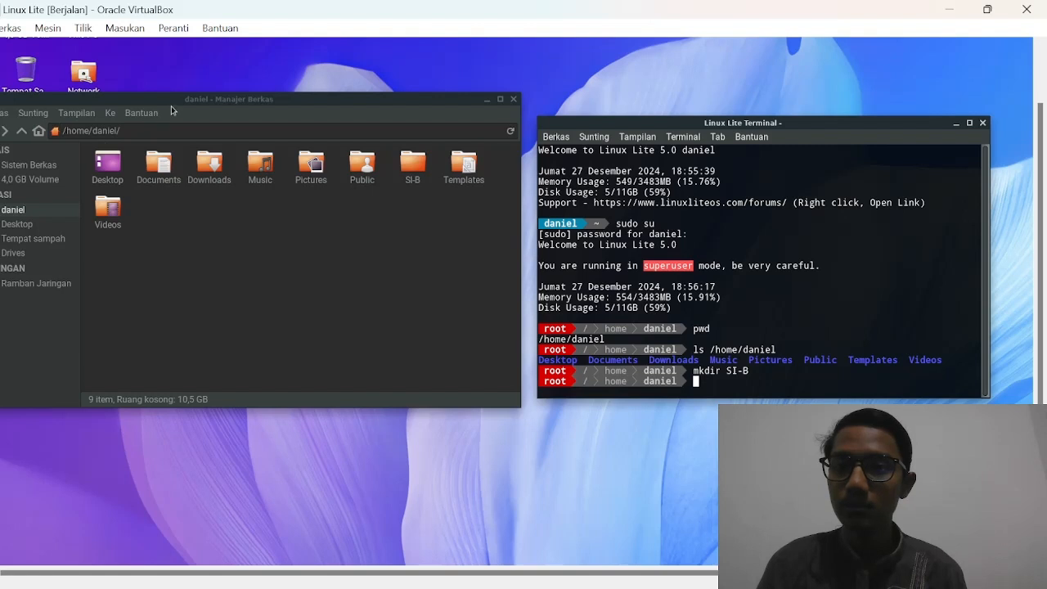
pyautogui.moveTo(166, 101); pyautogui.dragTo(173, 88)
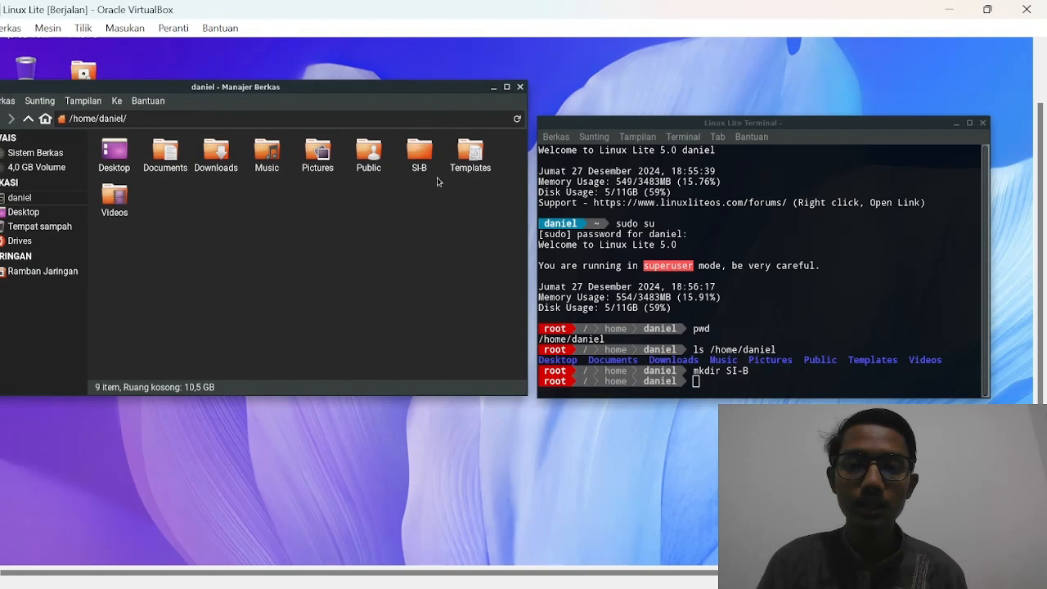
pyautogui.click(702, 385)
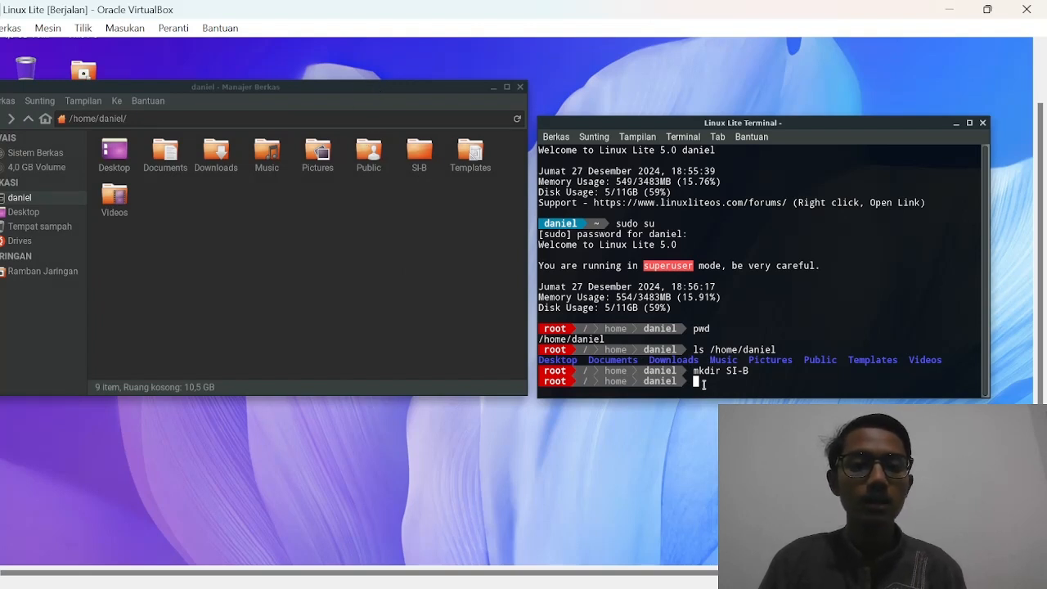
# - Run ls /home/daniel again and highlight the new SI-B entry in the output
pyautogui.write('ls ')
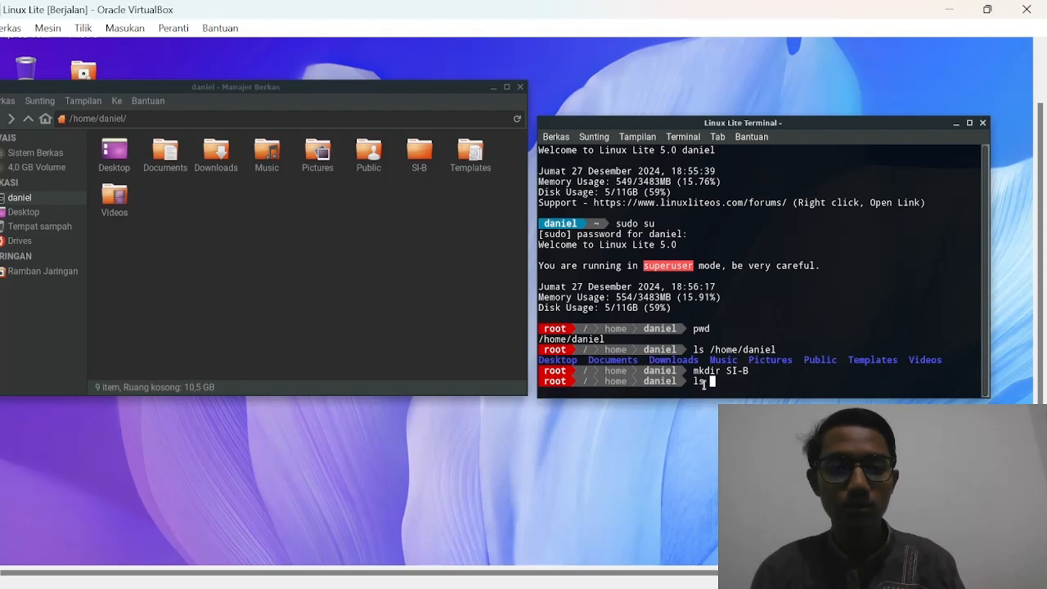
pyautogui.write('/ho')
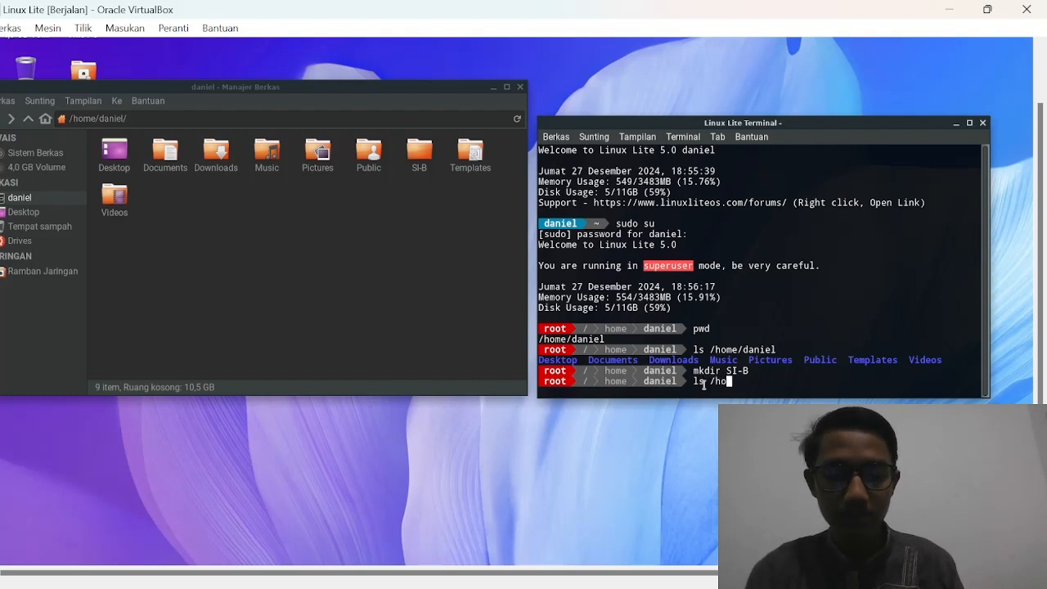
pyautogui.write('me/daniel')
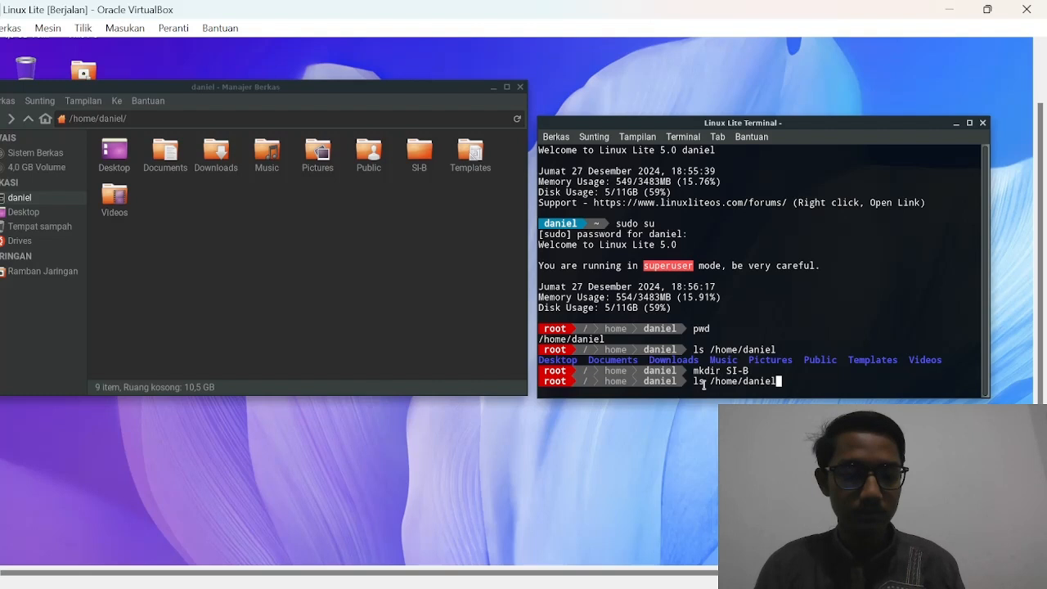
pyautogui.press('Return')
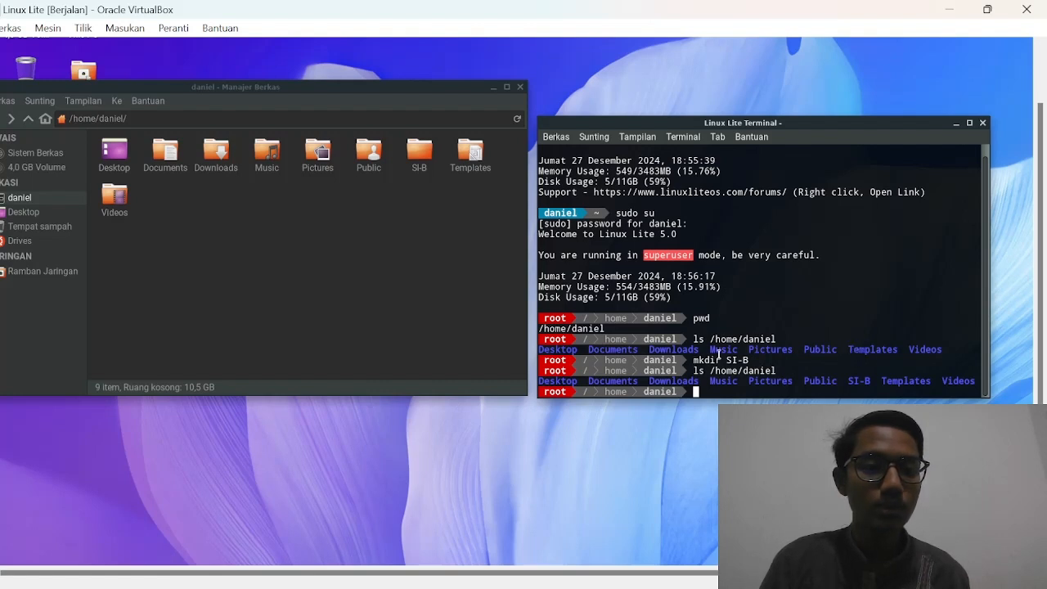
pyautogui.moveTo(955, 370); pyautogui.dragTo(540, 354)
pyautogui.click(945, 345)
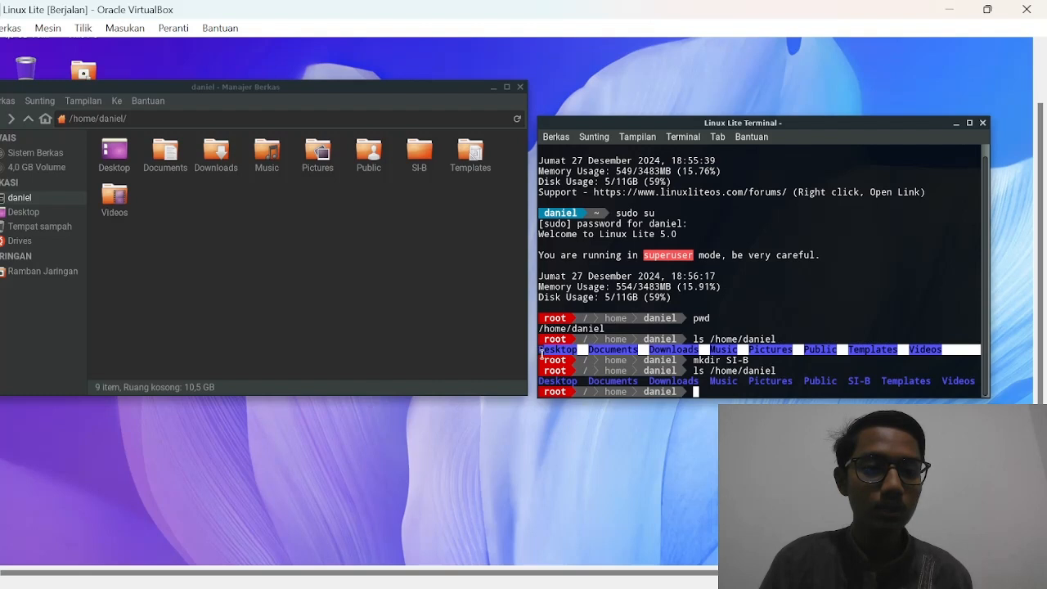
pyautogui.click(751, 360)
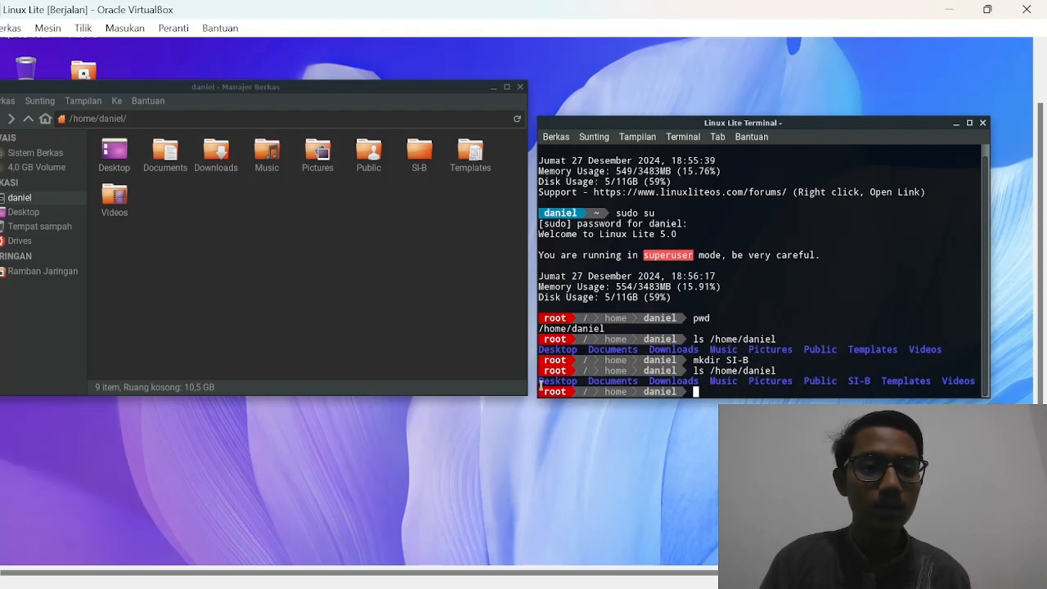
pyautogui.moveTo(538, 381); pyautogui.dragTo(843, 384)
pyautogui.click(904, 383)
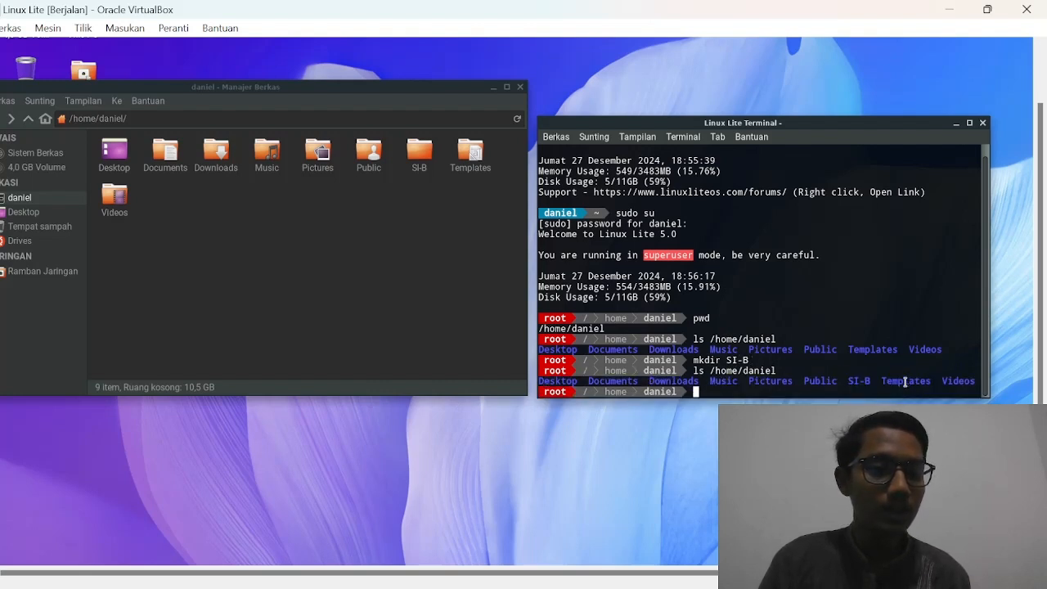
pyautogui.moveTo(874, 382); pyautogui.dragTo(839, 383)
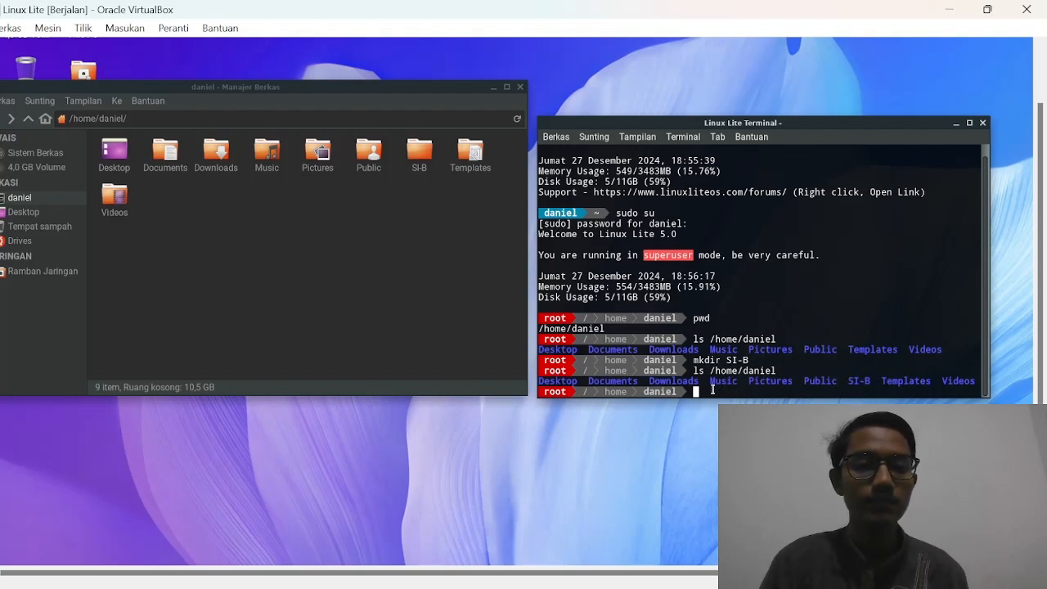
# - Remove the folder with rmdir SI-B/, completing the name with Tab
pyautogui.write('r')
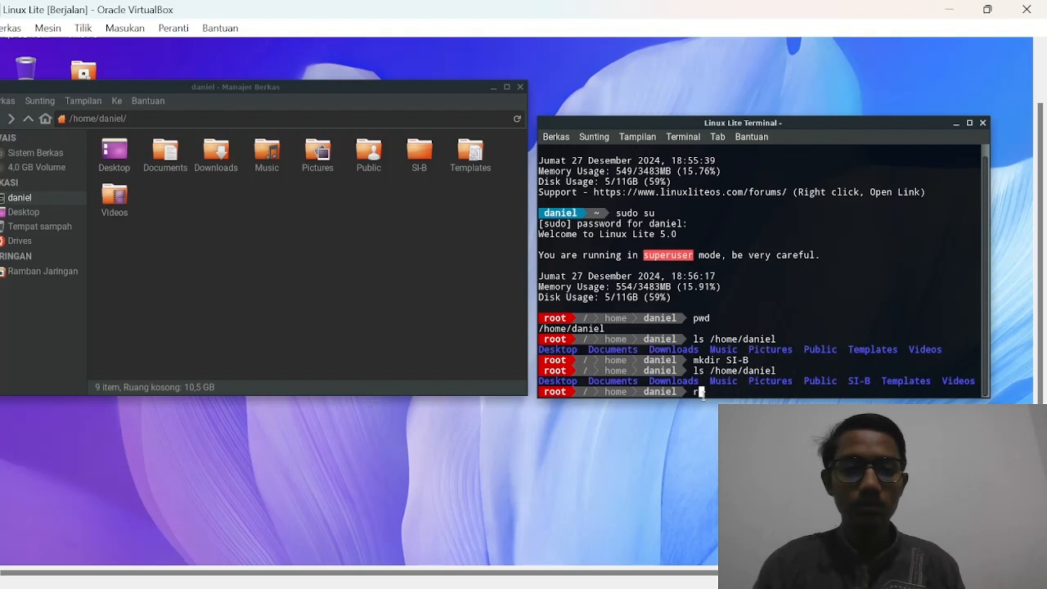
pyautogui.write('m')
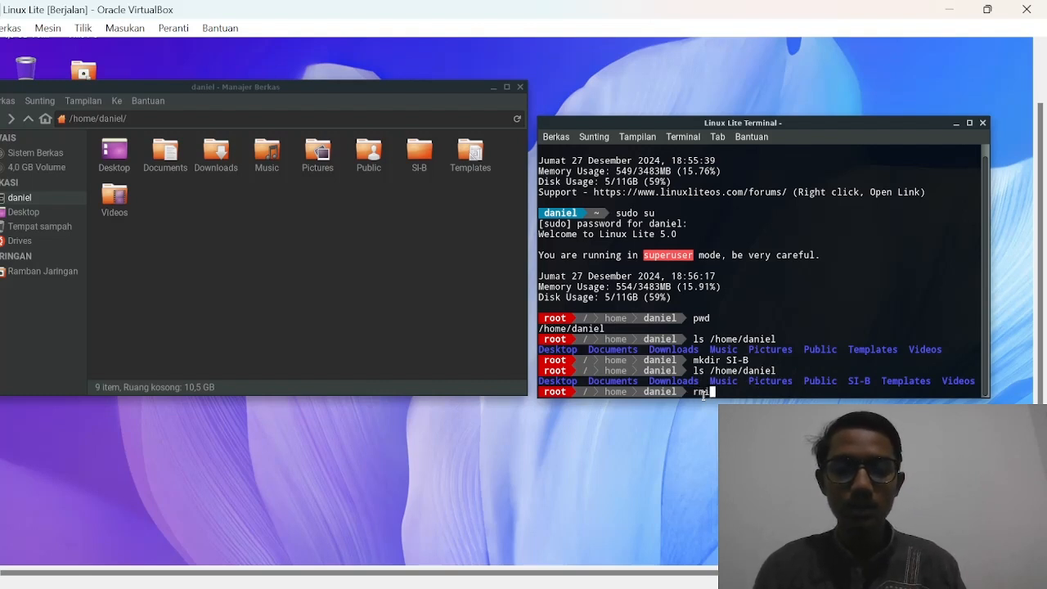
pyautogui.write('dir')
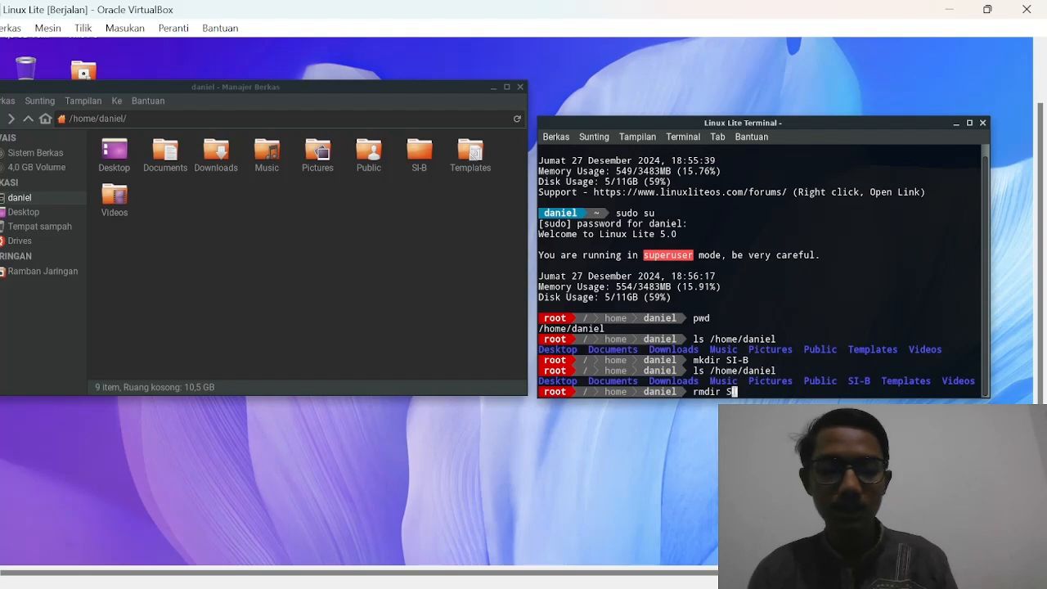
pyautogui.write('SI')
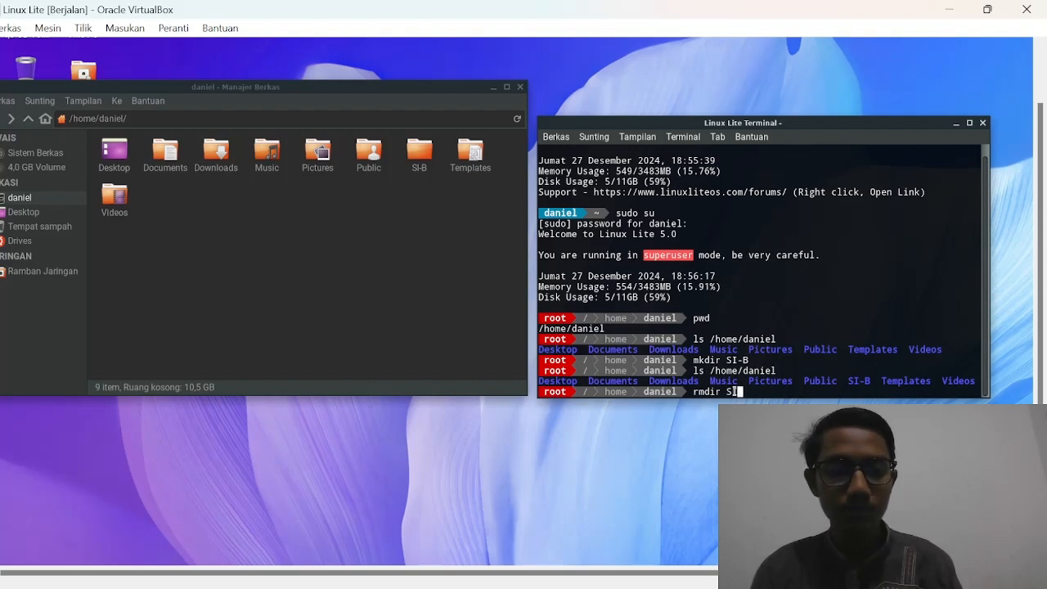
pyautogui.press('Tab')
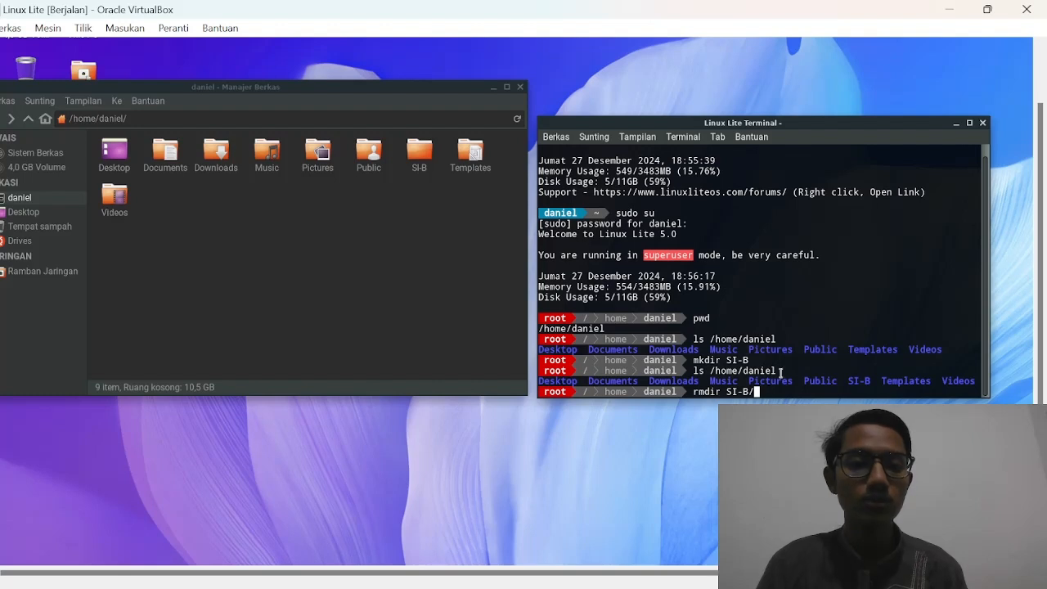
pyautogui.moveTo(852, 381); pyautogui.dragTo(881, 390)
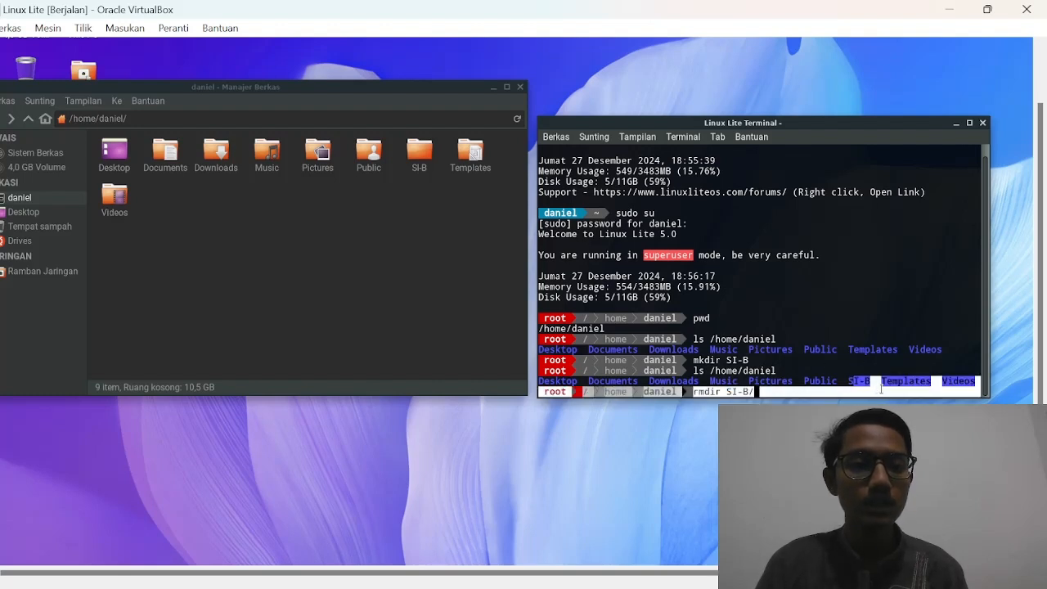
pyautogui.click(876, 387)
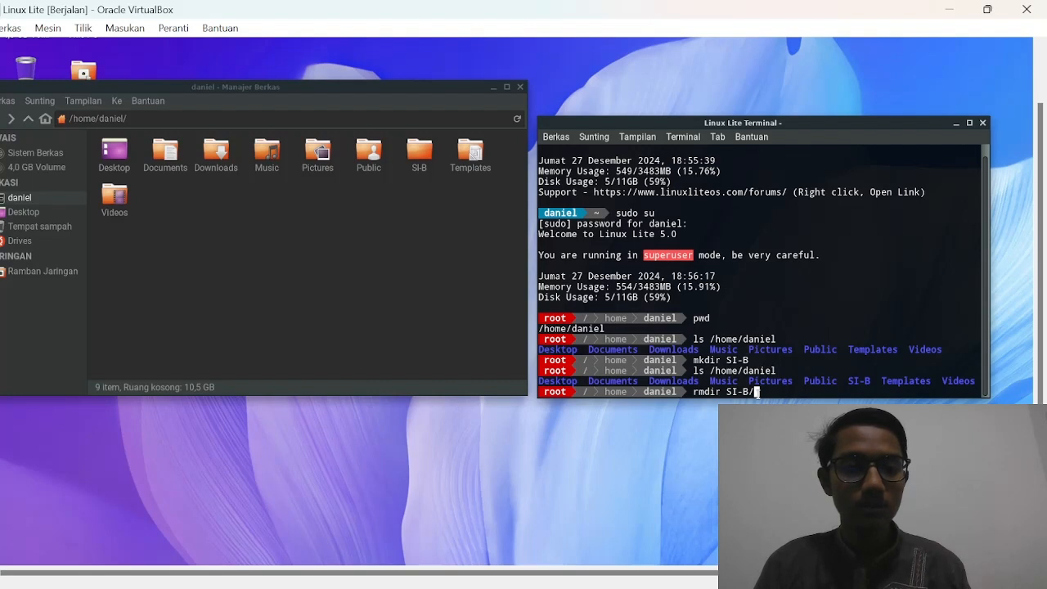
pyautogui.press('BackSpace')
pyautogui.press('BackSpace')
pyautogui.press('BackSpace')
pyautogui.press('BackSpace')
pyautogui.press('BackSpace')
pyautogui.press('BackSpace')
pyautogui.press('BackSpace')
pyautogui.press('BackSpace')
pyautogui.press('BackSpace')
pyautogui.press('BackSpace')
pyautogui.press('BackSpace')
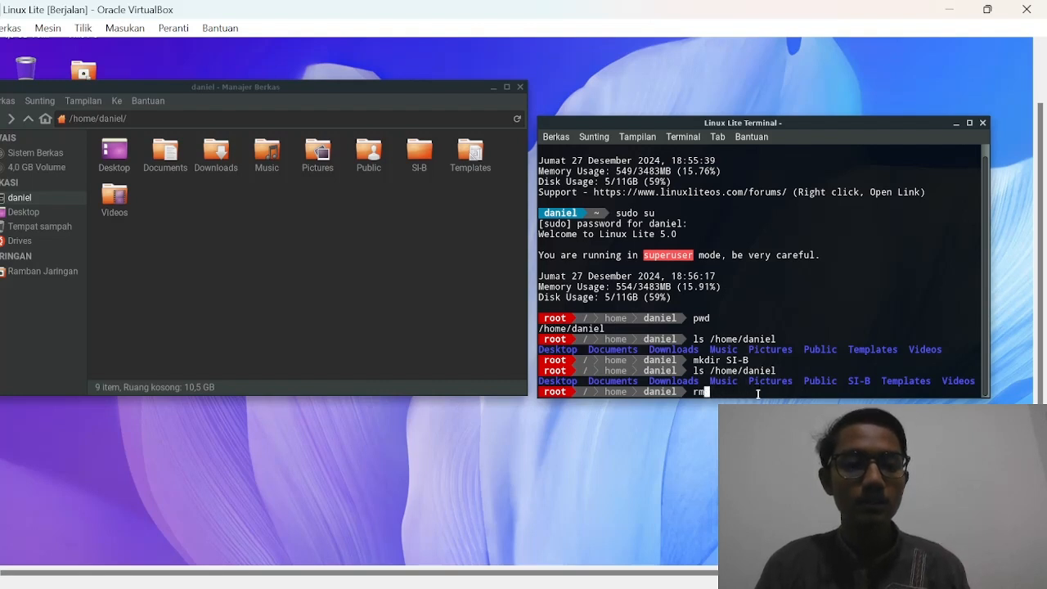
pyautogui.write('rmdir ')
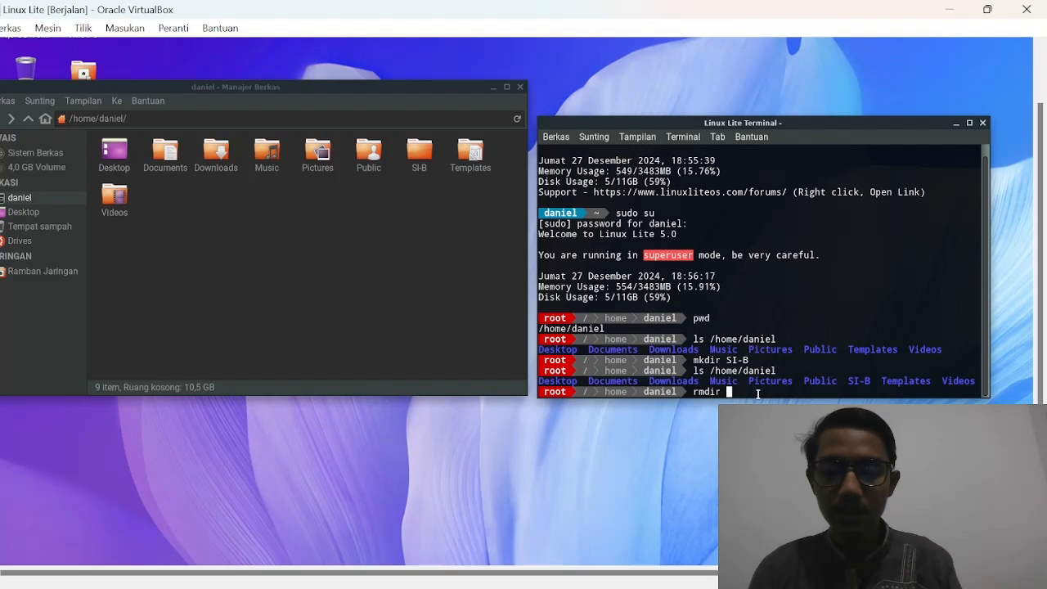
pyautogui.write('SI')
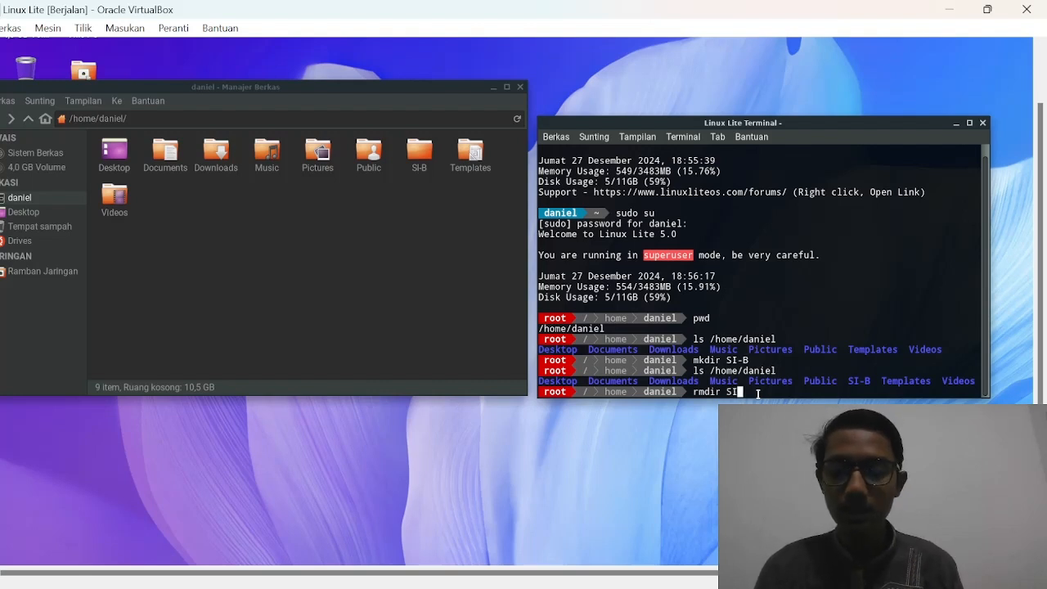
pyautogui.press('Tab')
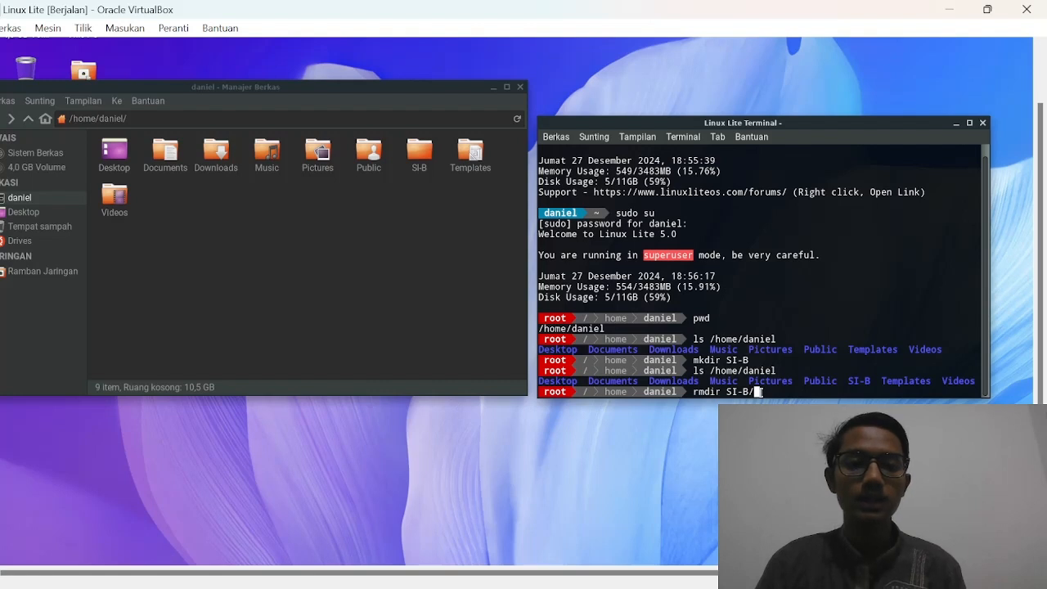
pyautogui.press('Return')
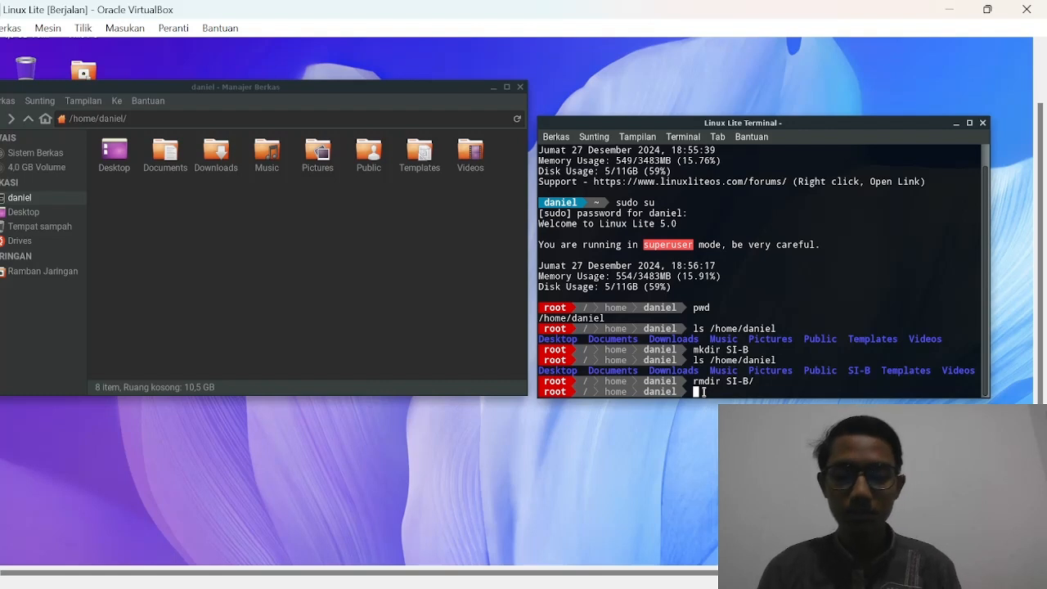
# - List /home/daniel again and compare it with the earlier output's SI-B entry
pyautogui.write('ls')
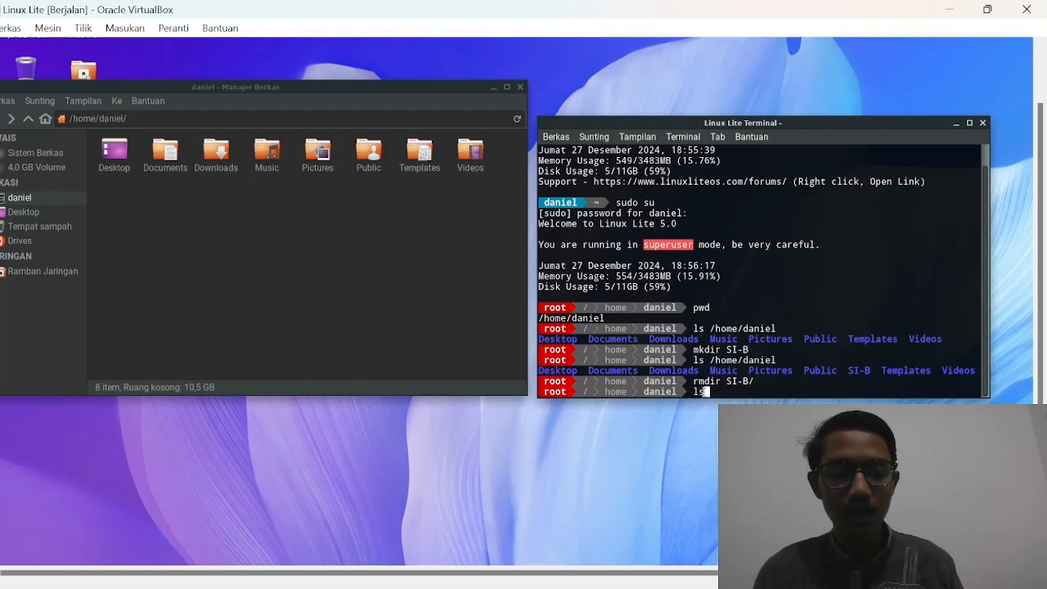
pyautogui.write(' /ho')
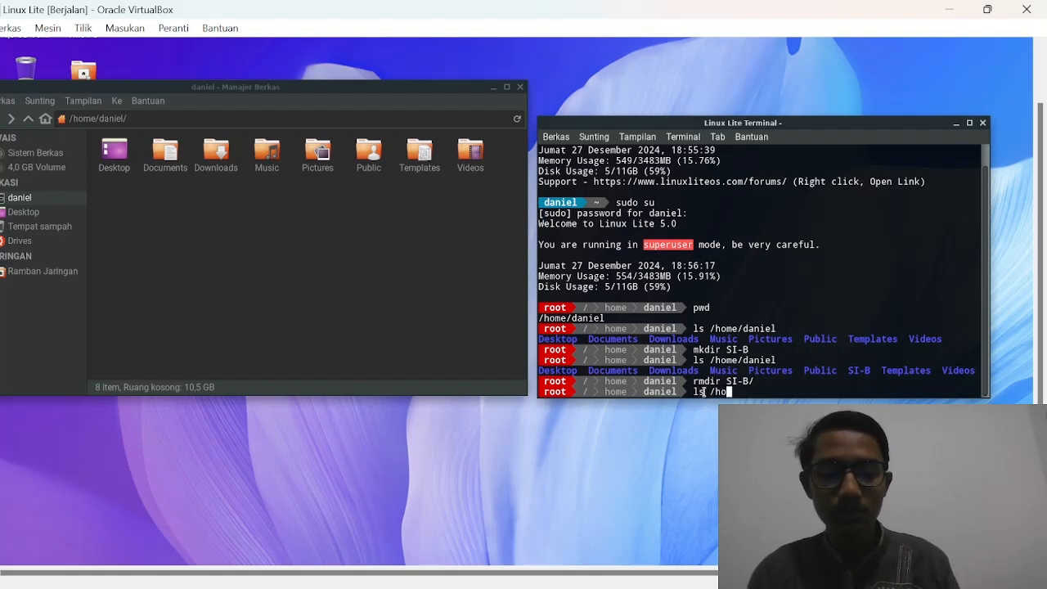
pyautogui.write('me/daniel')
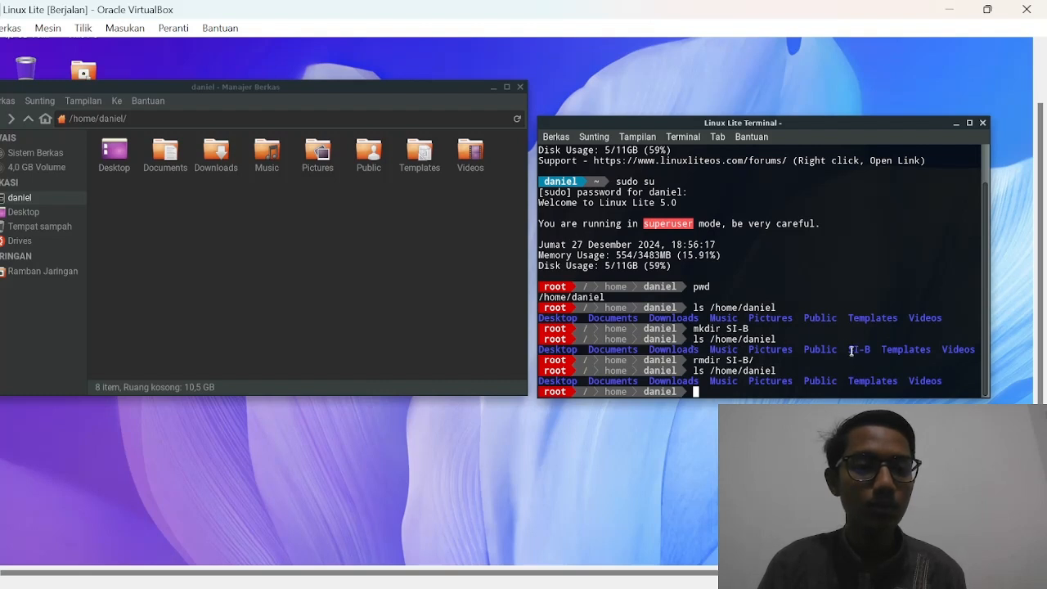
pyautogui.moveTo(851, 350)
pyautogui.mouseDown()
pyautogui.moveTo(873, 349)
pyautogui.moveTo(846, 352)
pyautogui.mouseUp()
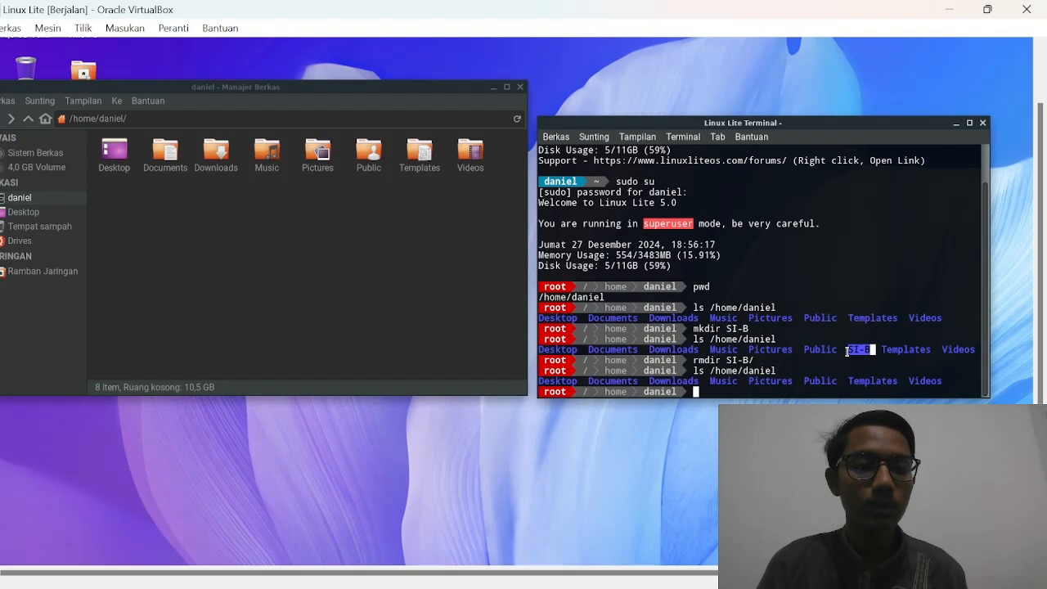
pyautogui.click(748, 376)
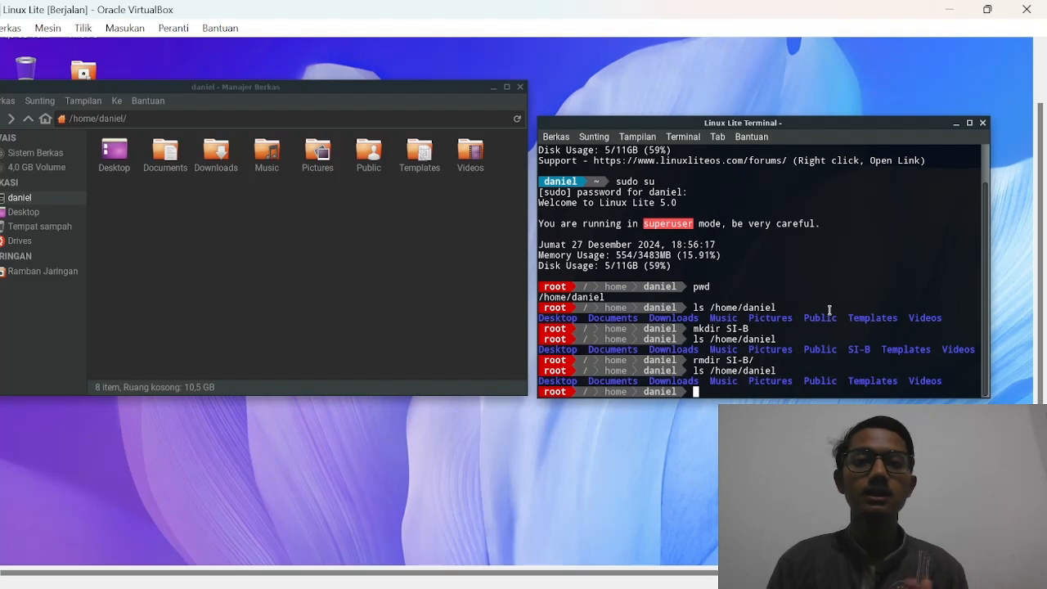
# - Close the file manager and the root terminal, confirming with Tutup Jendela
pyautogui.click(520, 86)
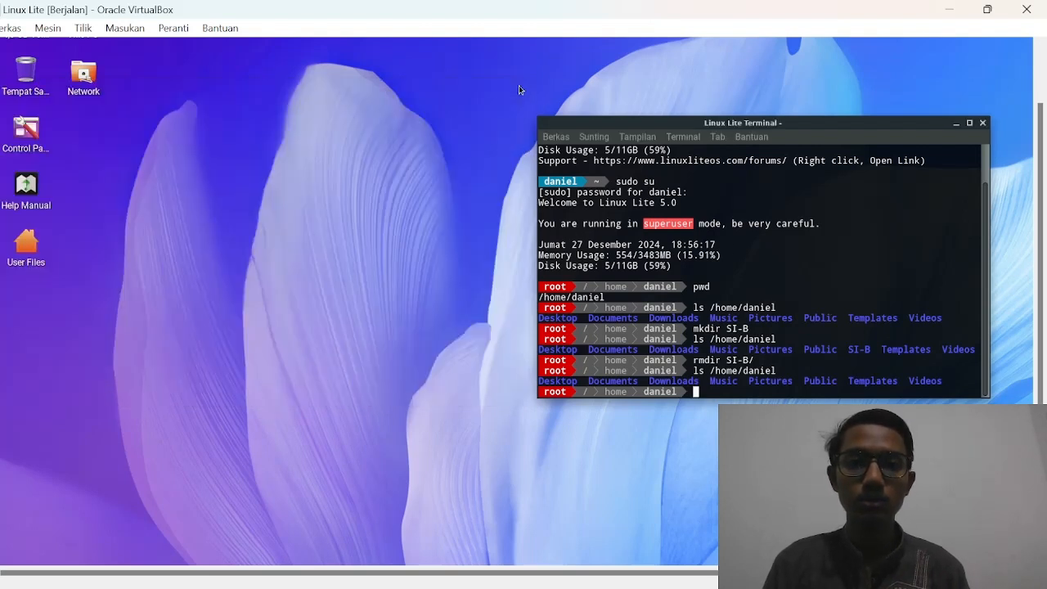
pyautogui.click(983, 124)
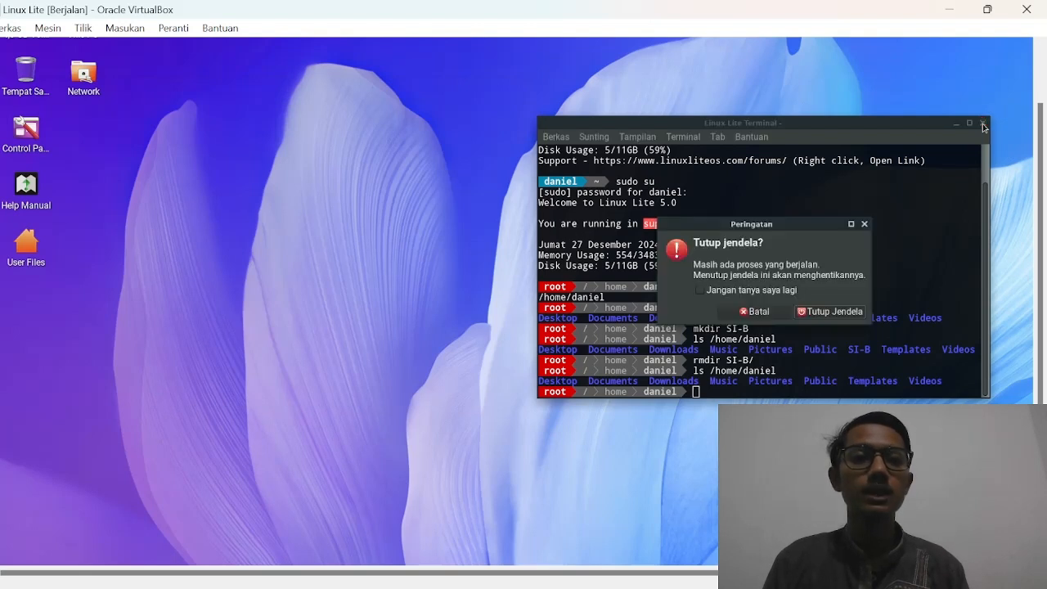
pyautogui.click(802, 312)
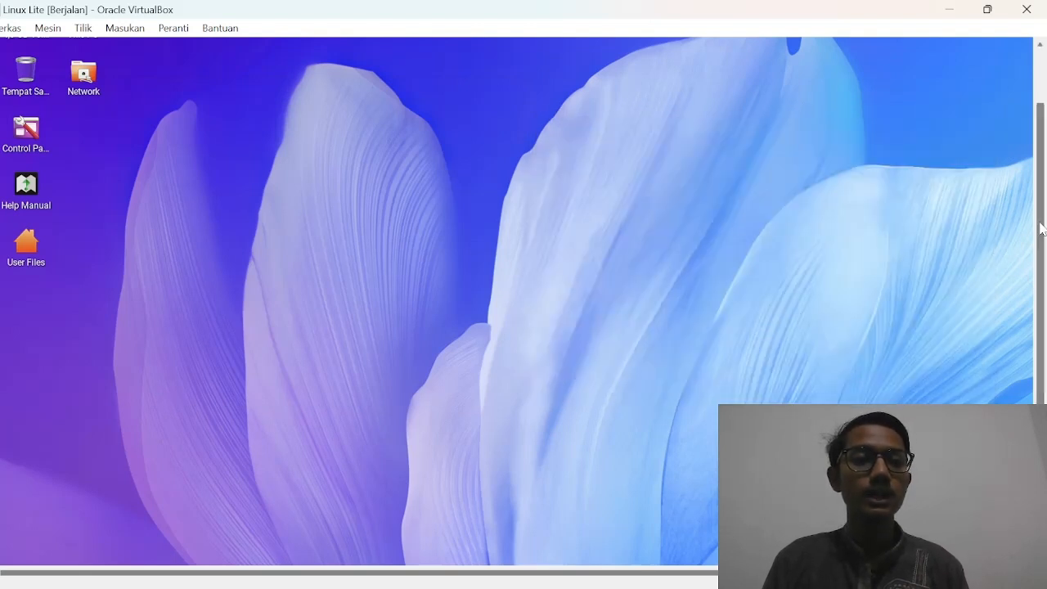
pyautogui.moveTo(1038, 234); pyautogui.dragTo(1037, 117)
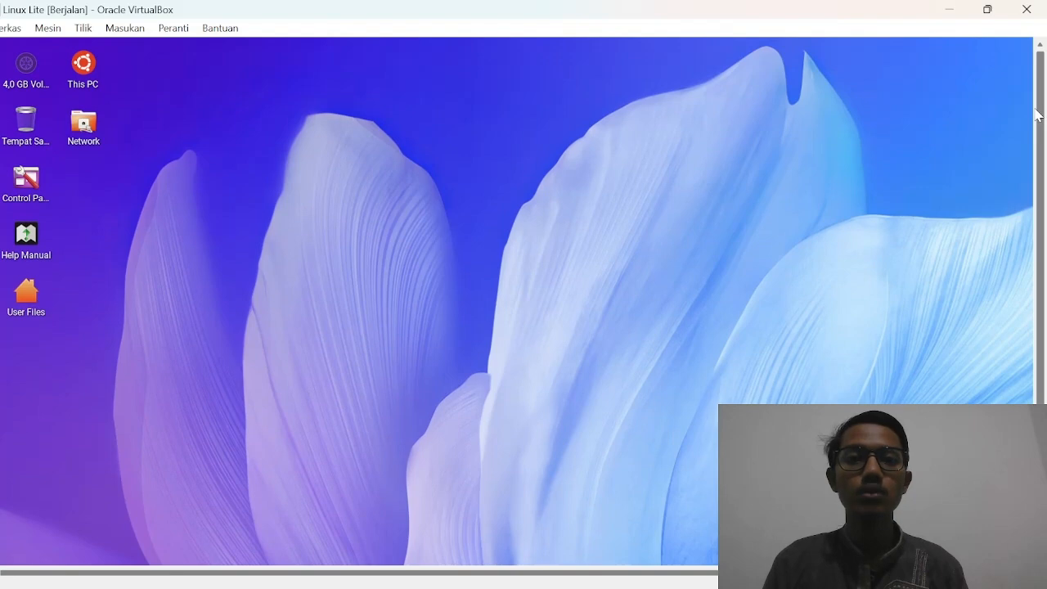